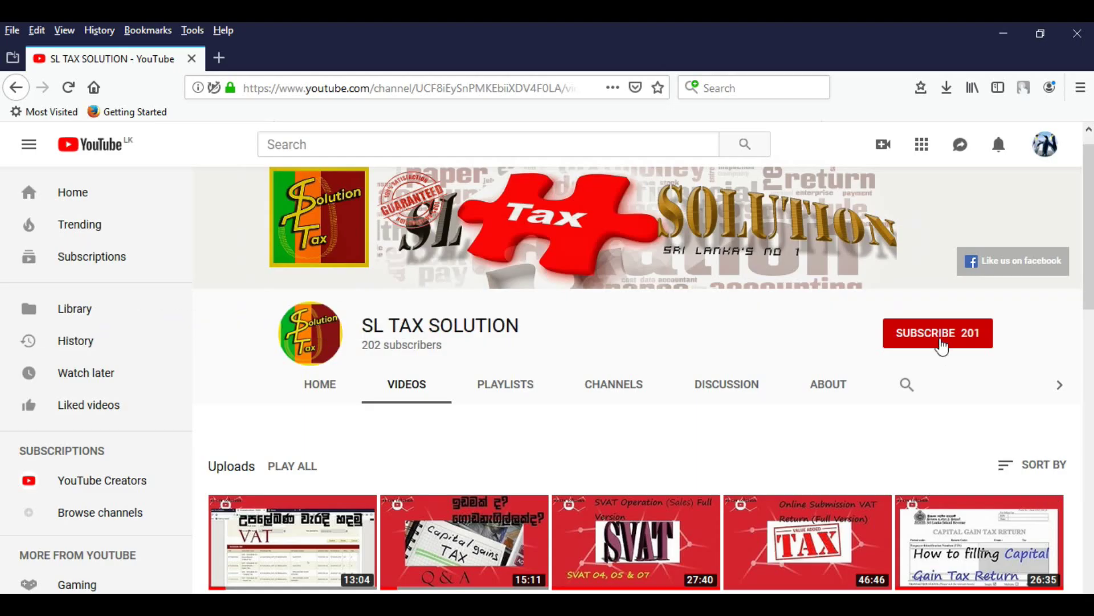
- Subscribe to the SL TAX SOLUTION channel and enable its notification bell
left_click(943, 342)
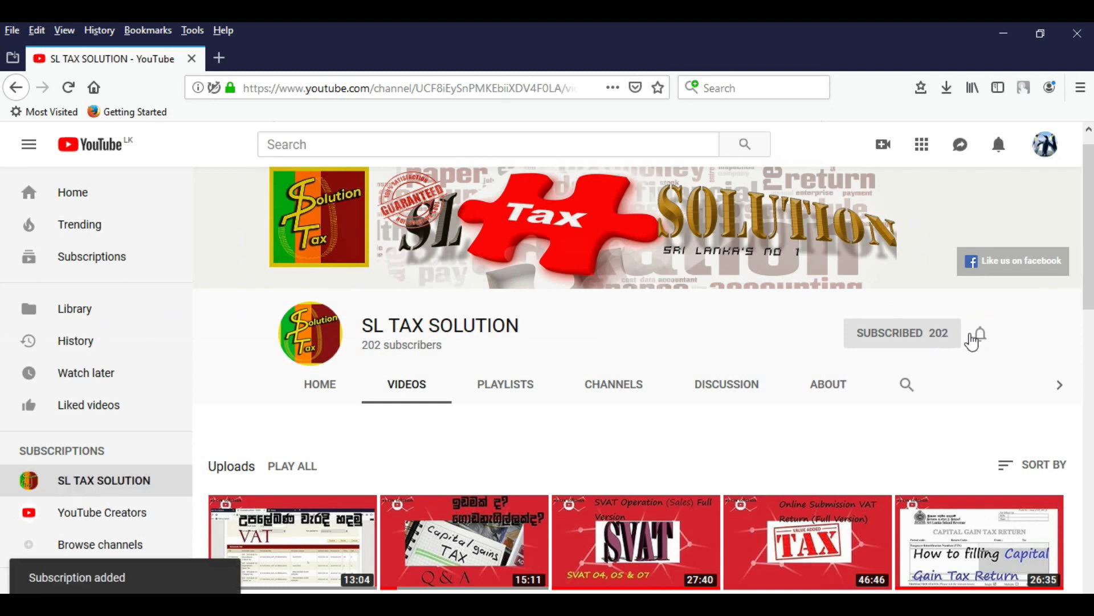
left_click(980, 341)
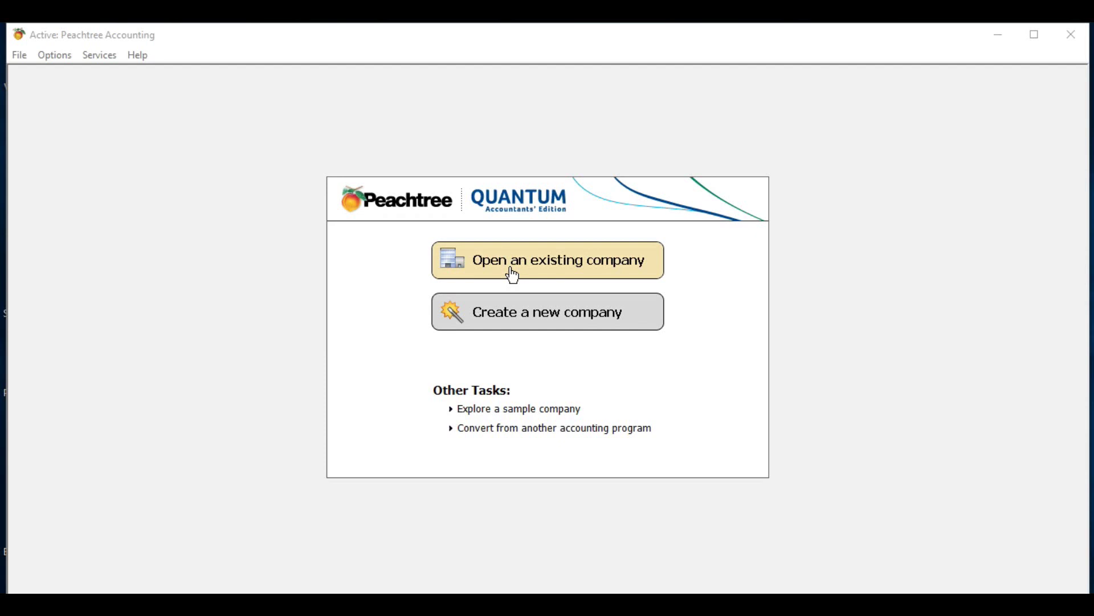
- Choose 'Create a new company' and get past the wizard's Introduction page
left_click(529, 319)
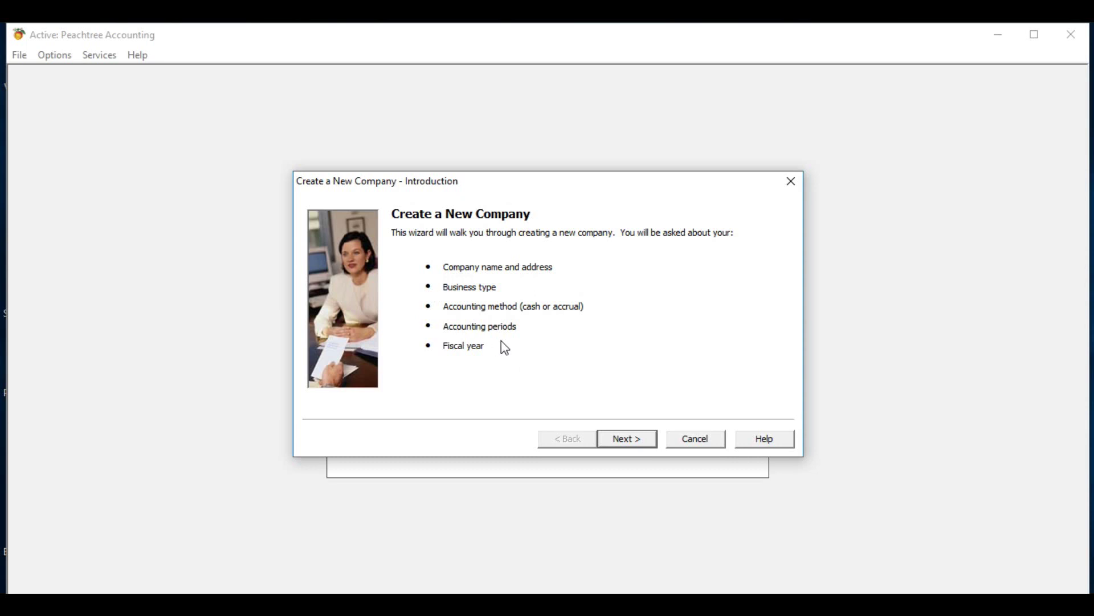
left_click(629, 443)
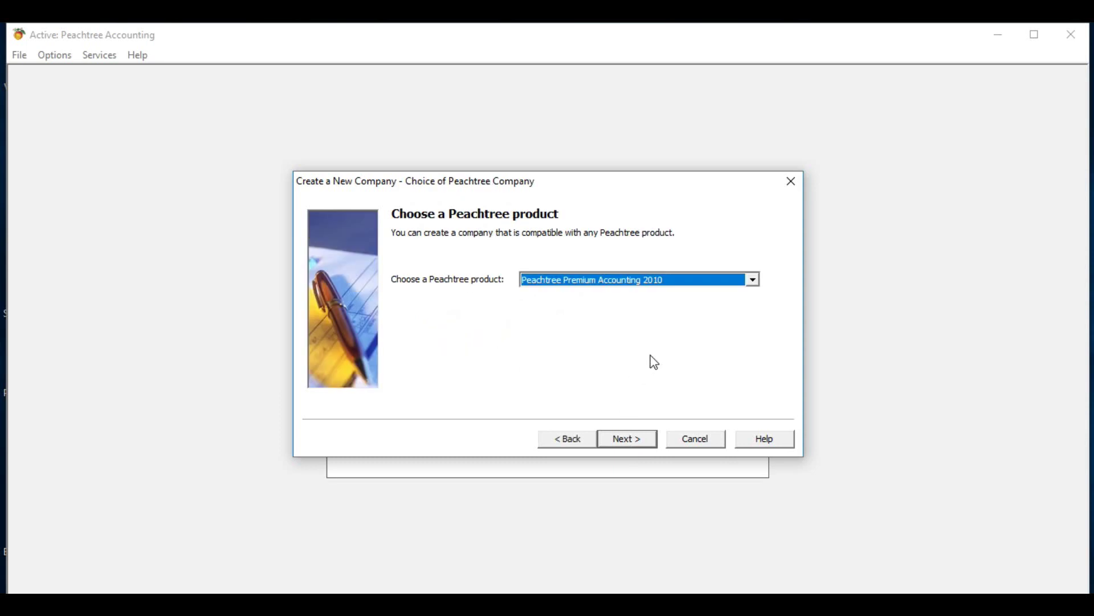
- Keep Premium Accounting 2010; enter XY PvtLTD, Galle Road, Panadulra, Sri Lanka and the company phone
left_click(629, 440)
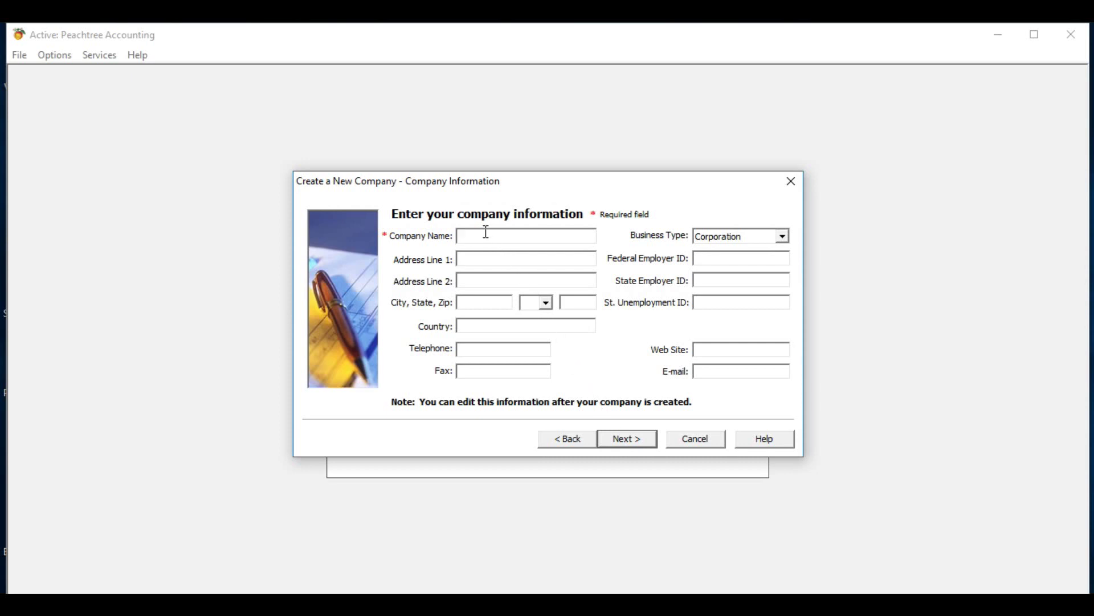
type("XY PvtLTD")
left_click(495, 260)
type("G")
type("a")
type("lle ")
type("Road")
type("P")
type("anadul")
type("ra")
left_click(481, 329)
type("Sri Lanka")
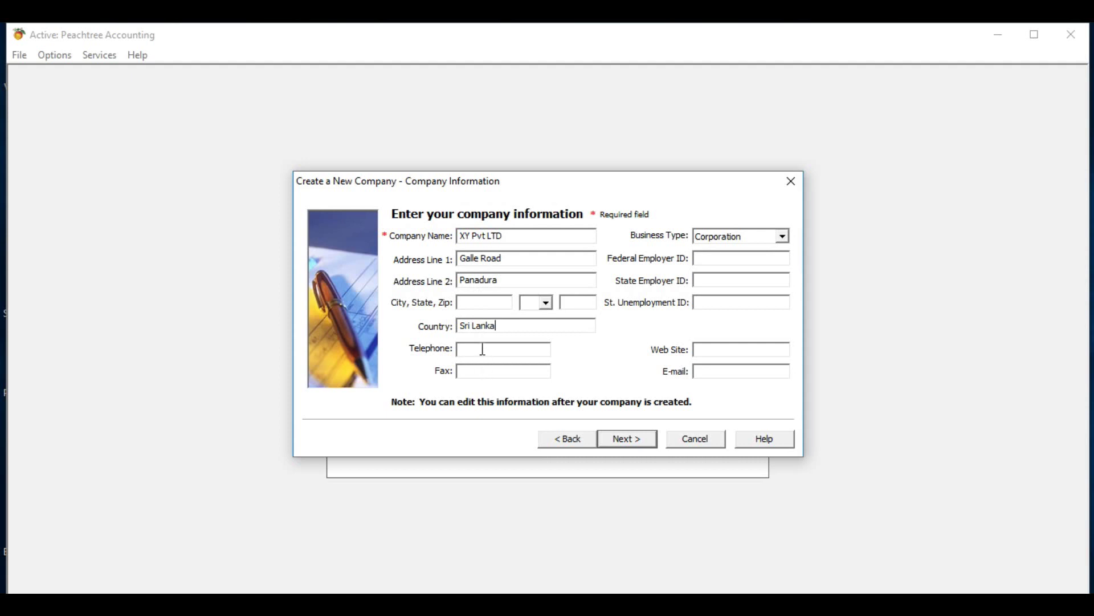
- Set the business type to Limited Liability Company, leaving the employer ID and web site fields blank
left_click(782, 234)
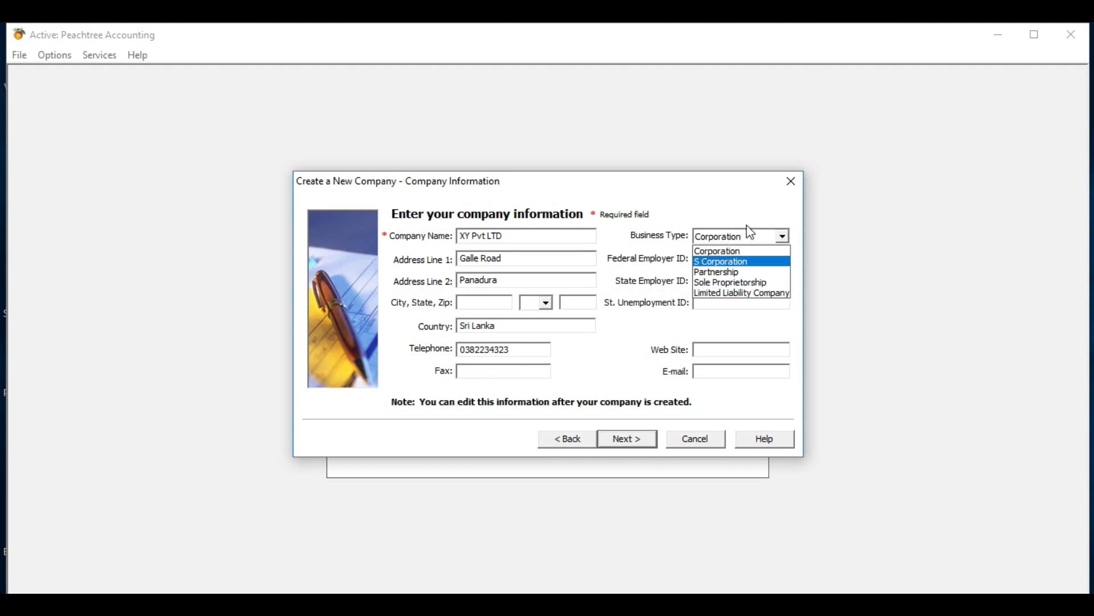
left_click(728, 293)
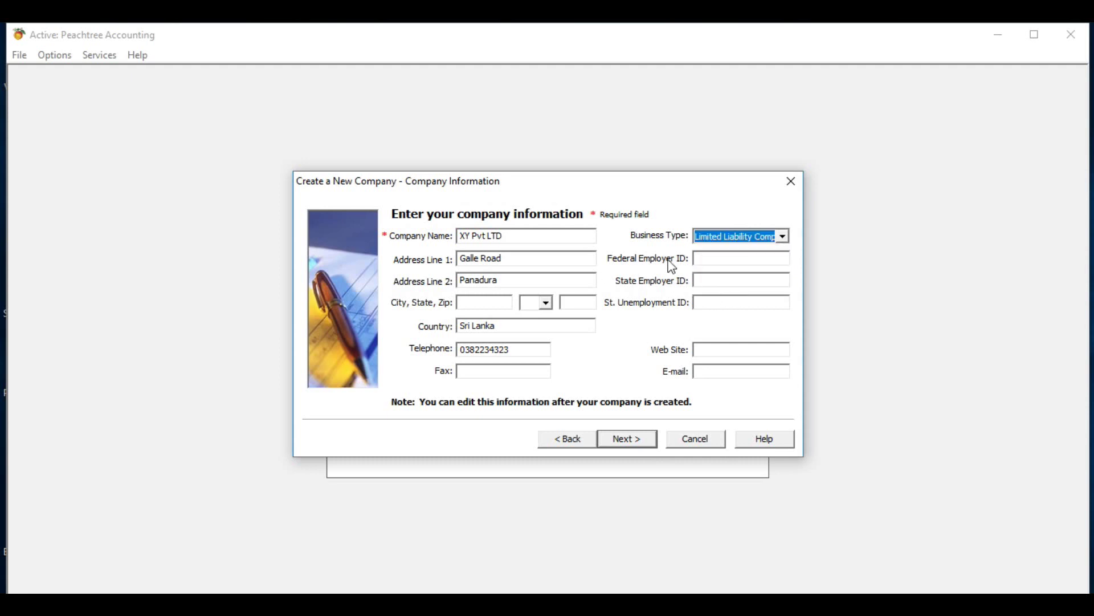
left_click(708, 257)
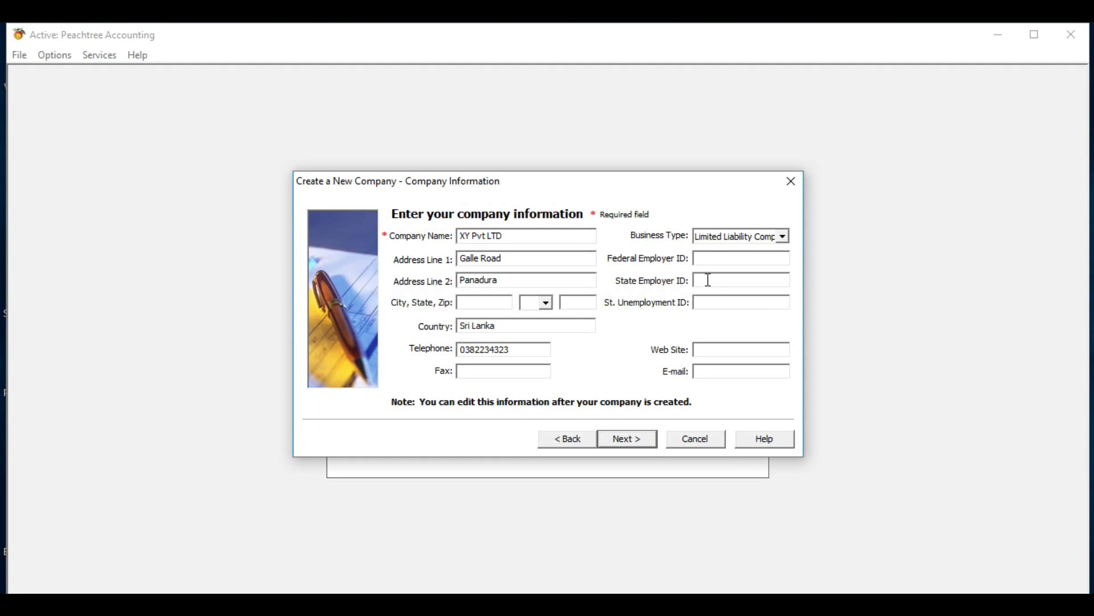
left_click(709, 280)
left_click(708, 301)
left_click(719, 350)
- Paste the company e-mail address and continue to the setup method choice
left_click(720, 371)
key("ctrl+v")
left_click(626, 440)
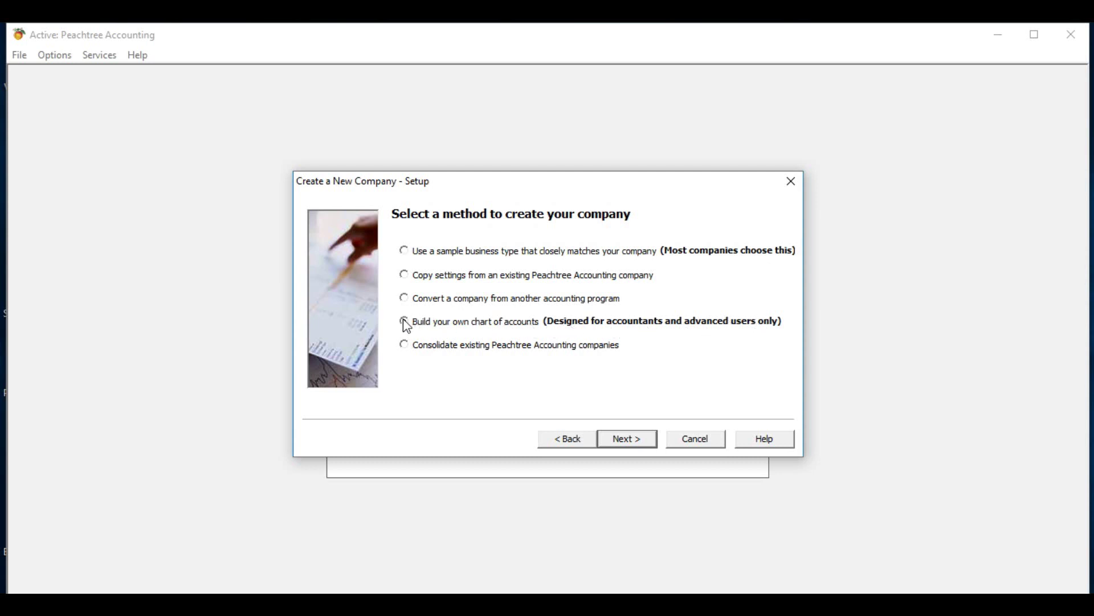
- Select 'Build your own chart of accounts' and continue to Define Account Segments
left_click(404, 322)
left_click(623, 444)
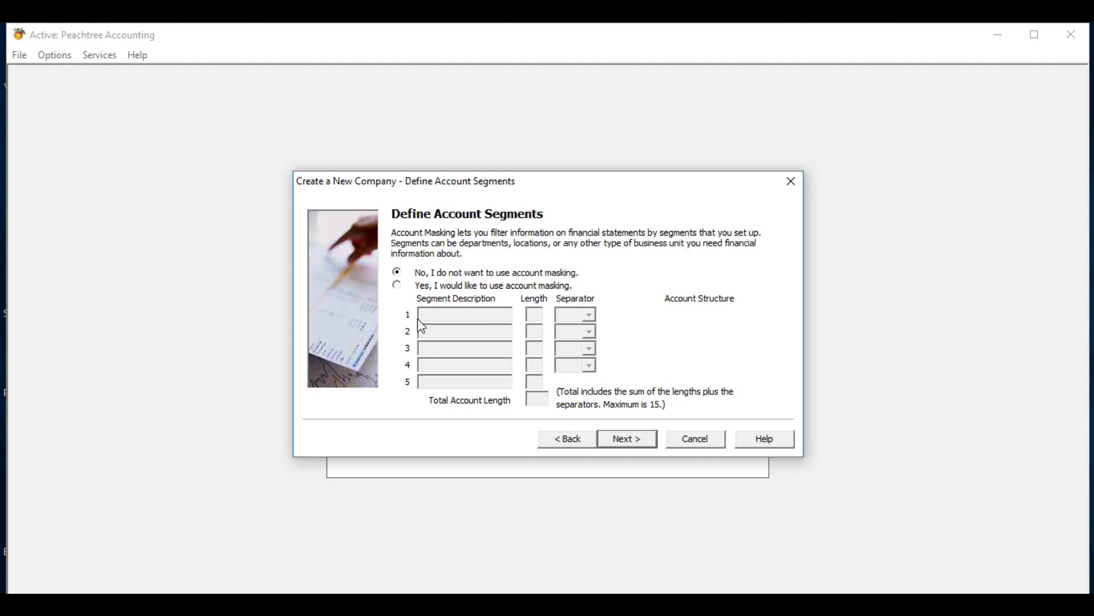
- Leave account masking at 'No' after briefly trying 'Yes', and continue
left_click(397, 285)
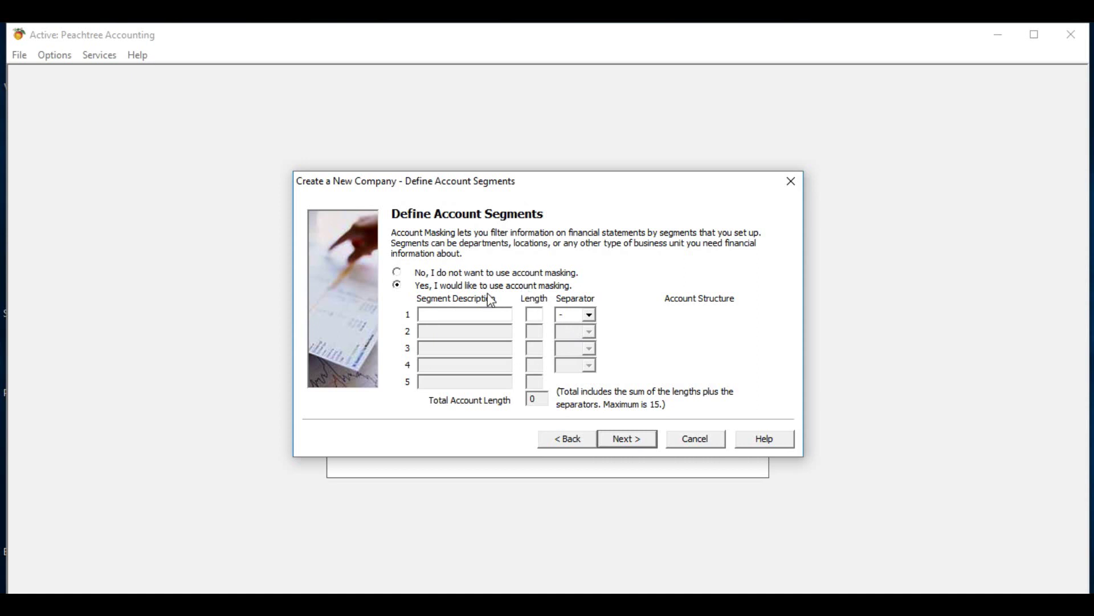
left_click(397, 272)
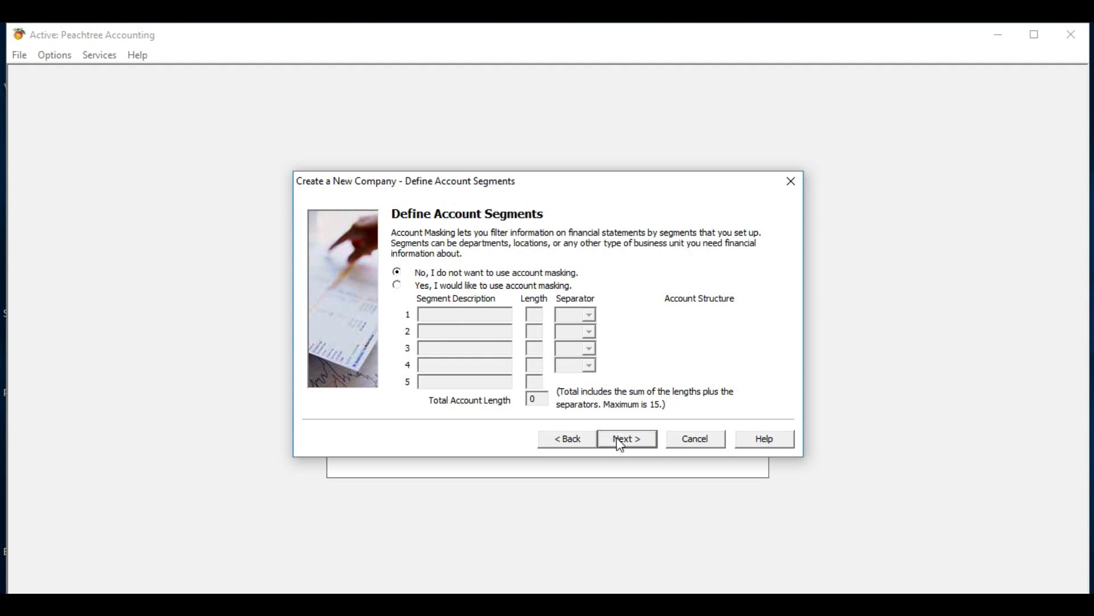
left_click(621, 441)
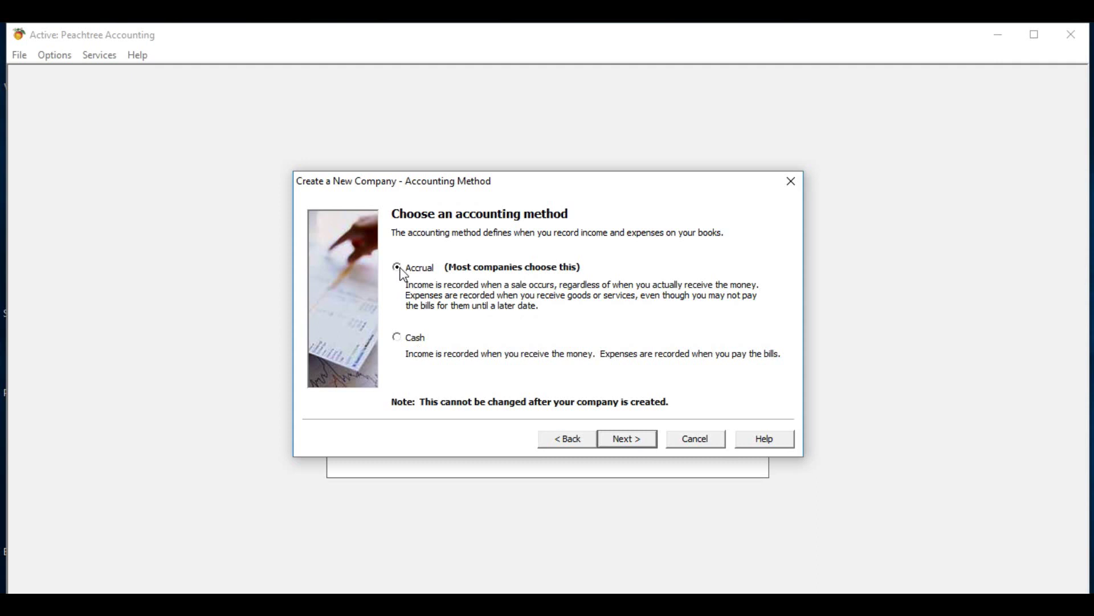
- Accept the default Accrual accounting and Real Time posting methods
left_click(627, 440)
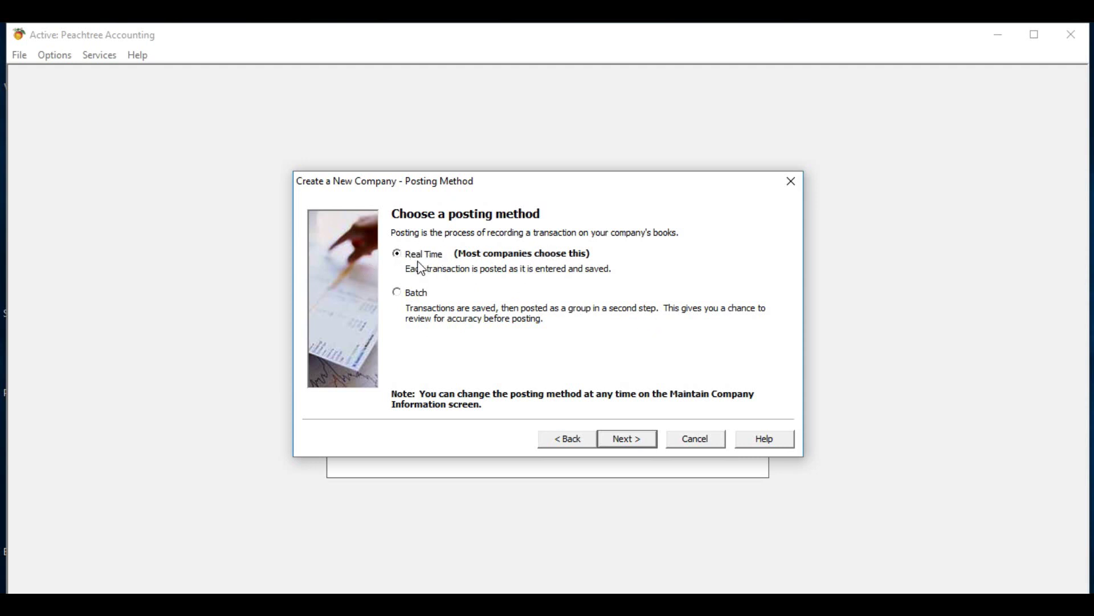
left_click(623, 440)
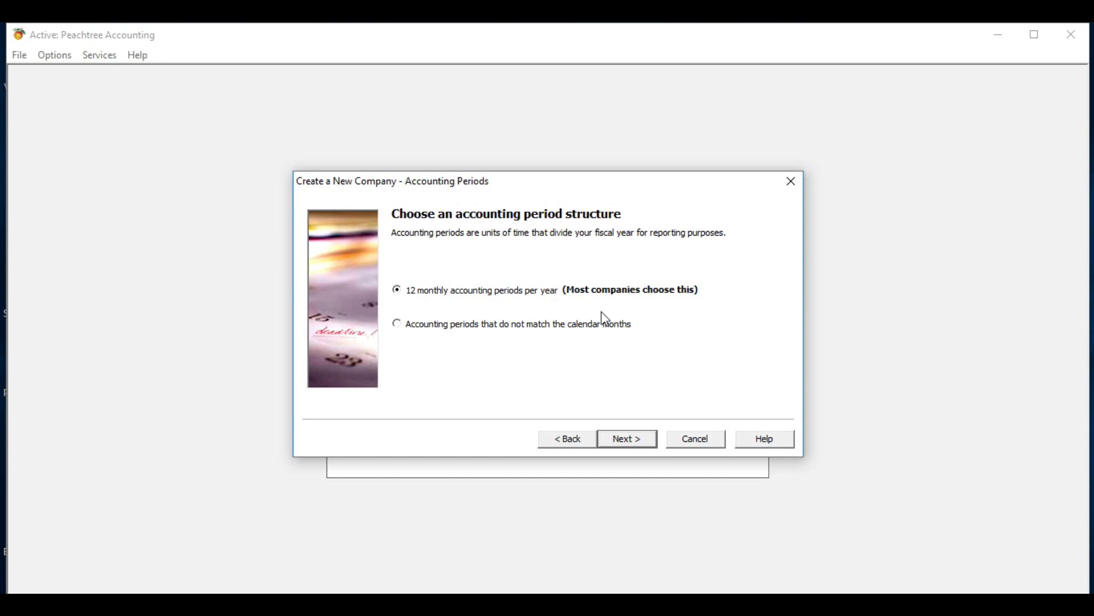
- Keep 12 monthly accounting periods and start the fiscal year in April 2019
left_click(637, 441)
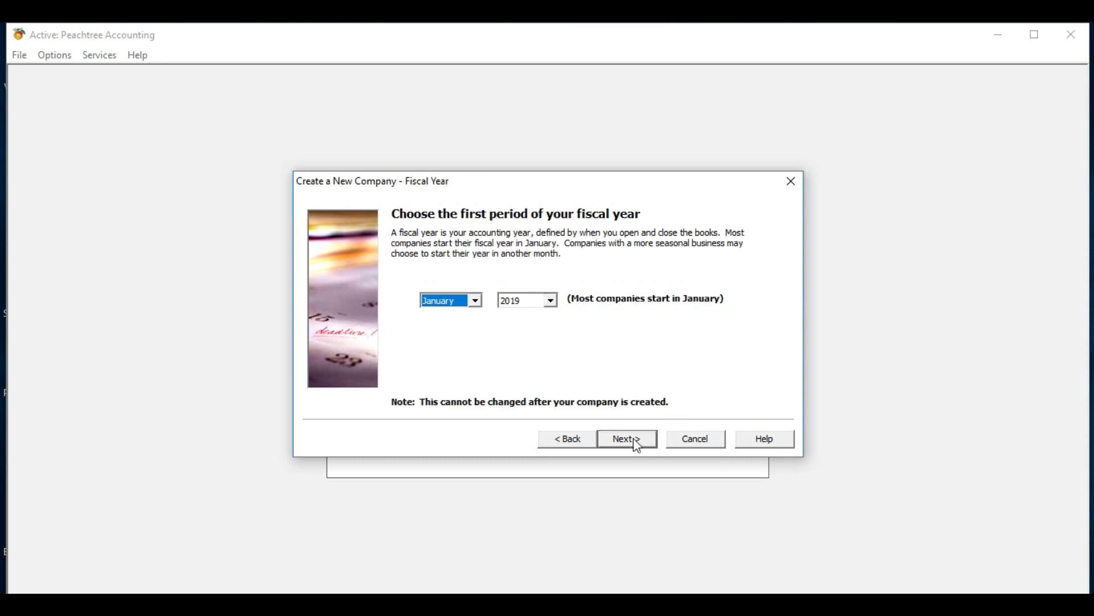
left_click(476, 301)
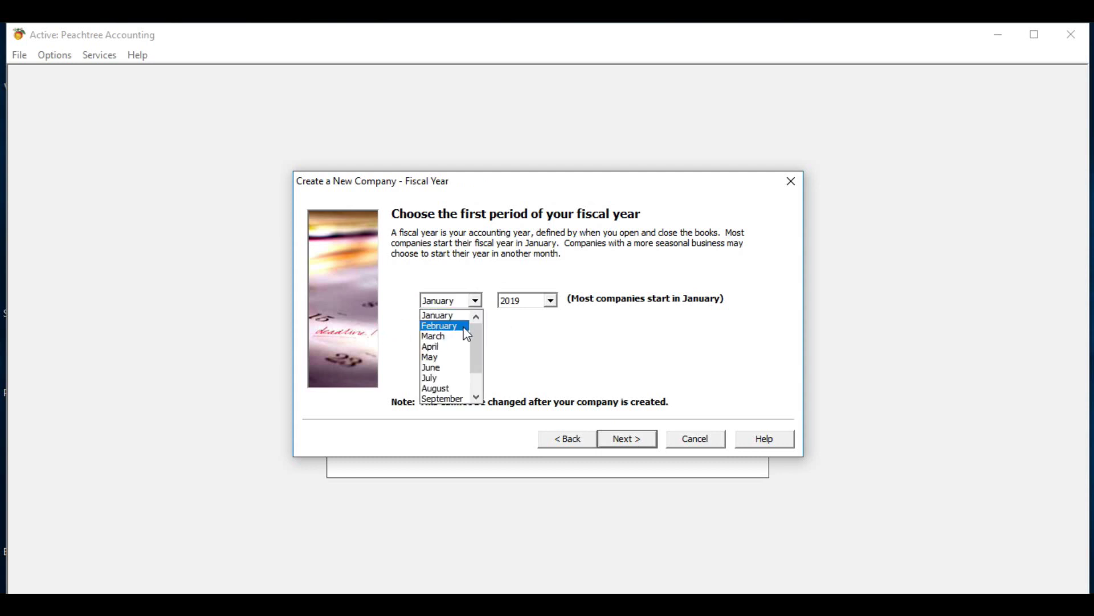
left_click(463, 346)
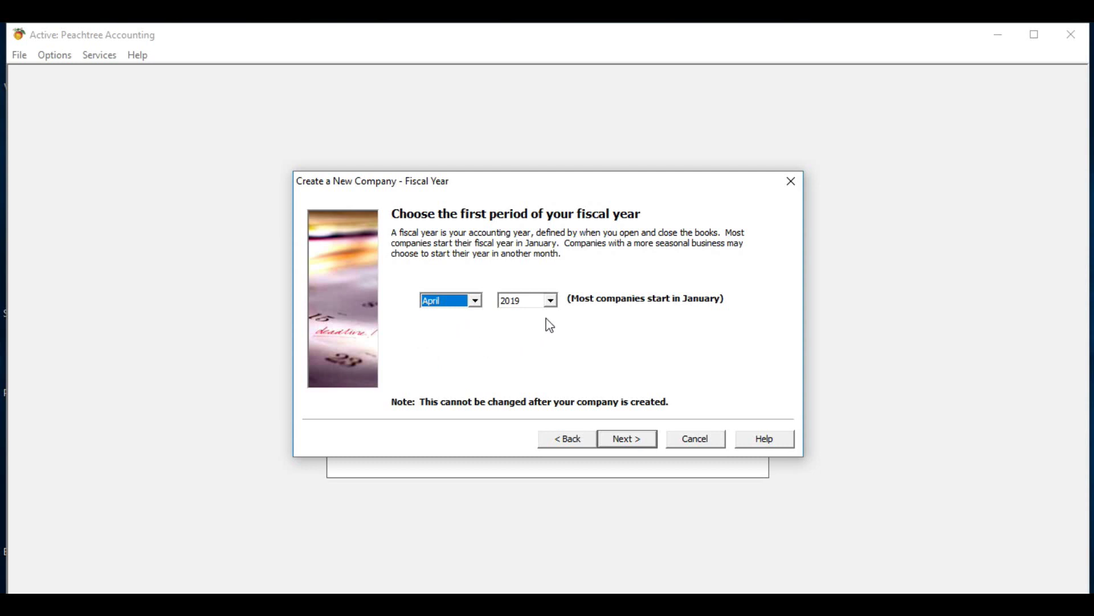
left_click(551, 302)
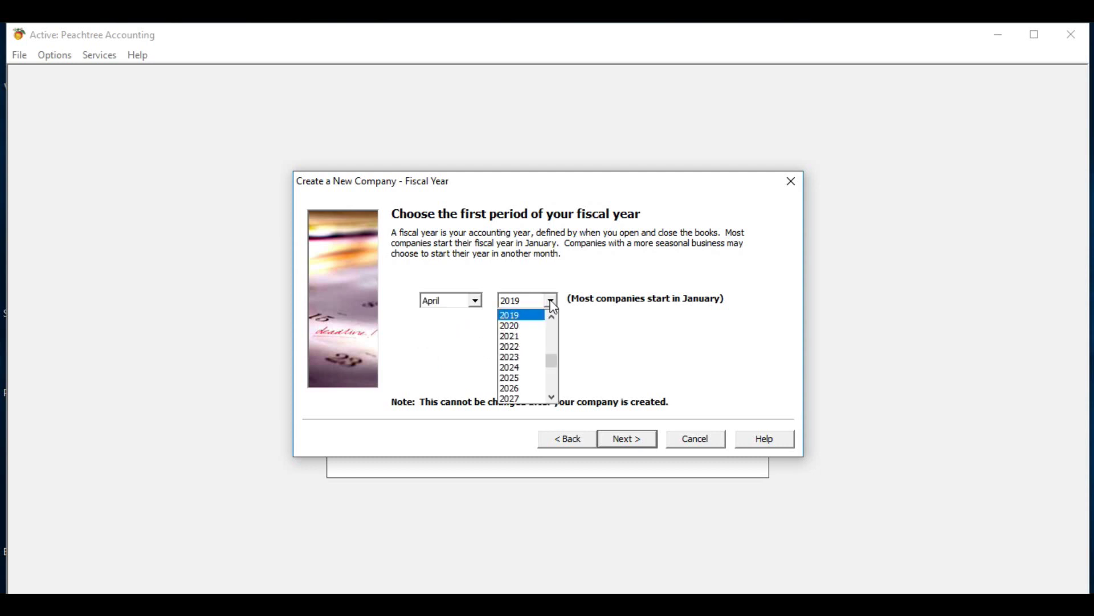
left_click(518, 315)
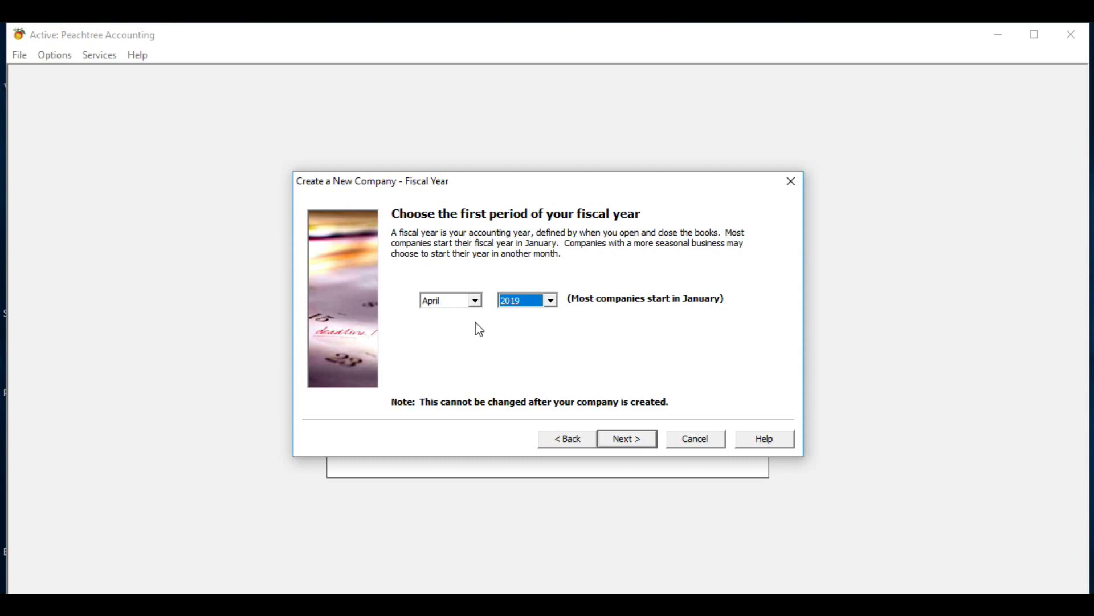
left_click(635, 445)
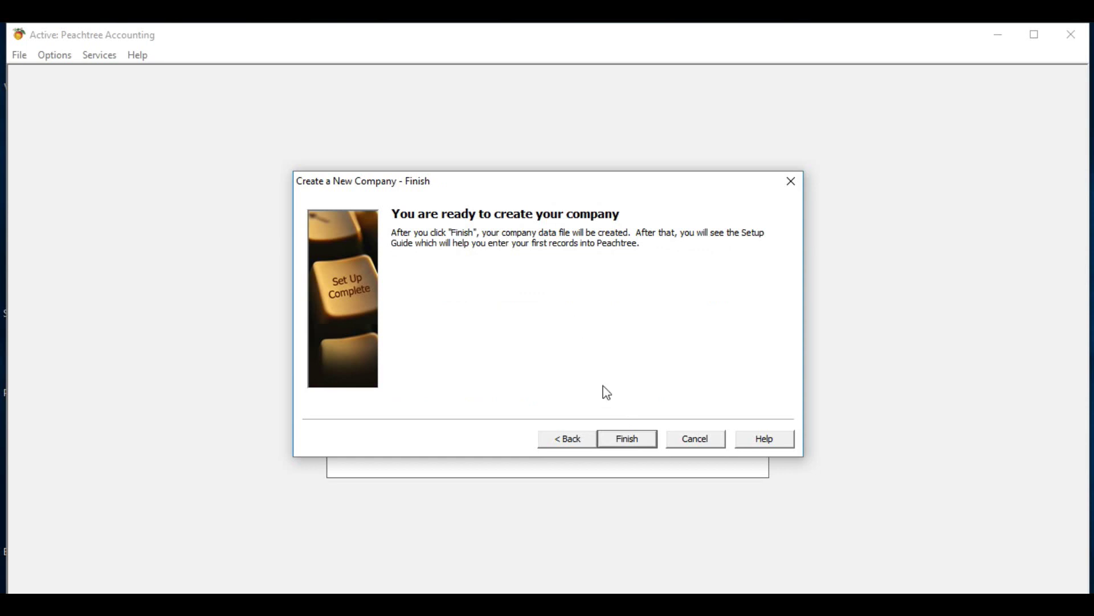
- Finish the wizard to create the XY Pvt LTD company data files
left_click(641, 444)
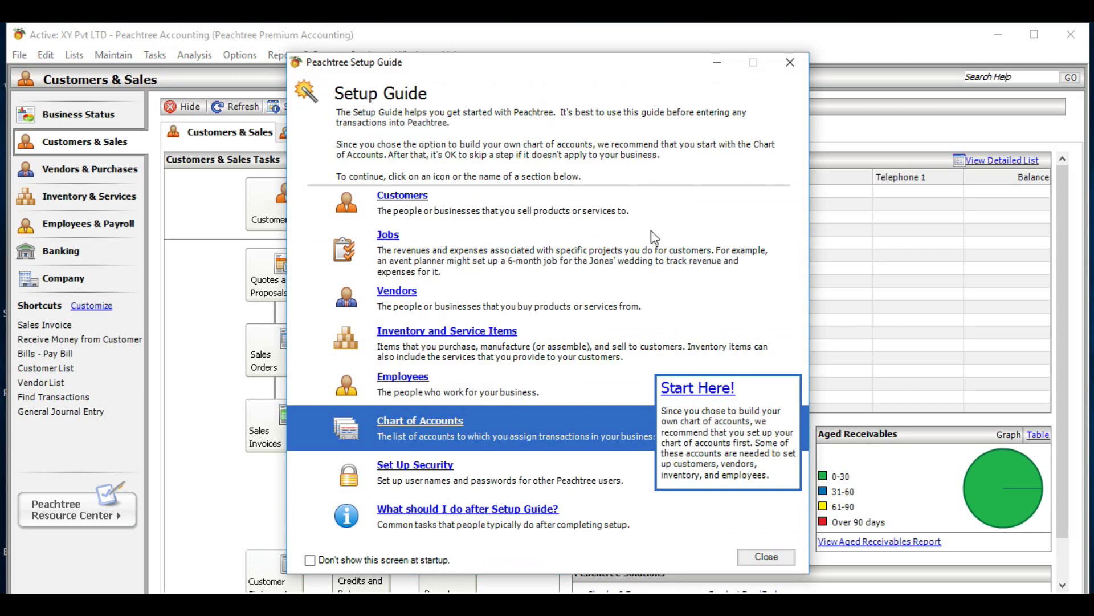
- Close the Peachtree Setup Guide window
left_click(788, 66)
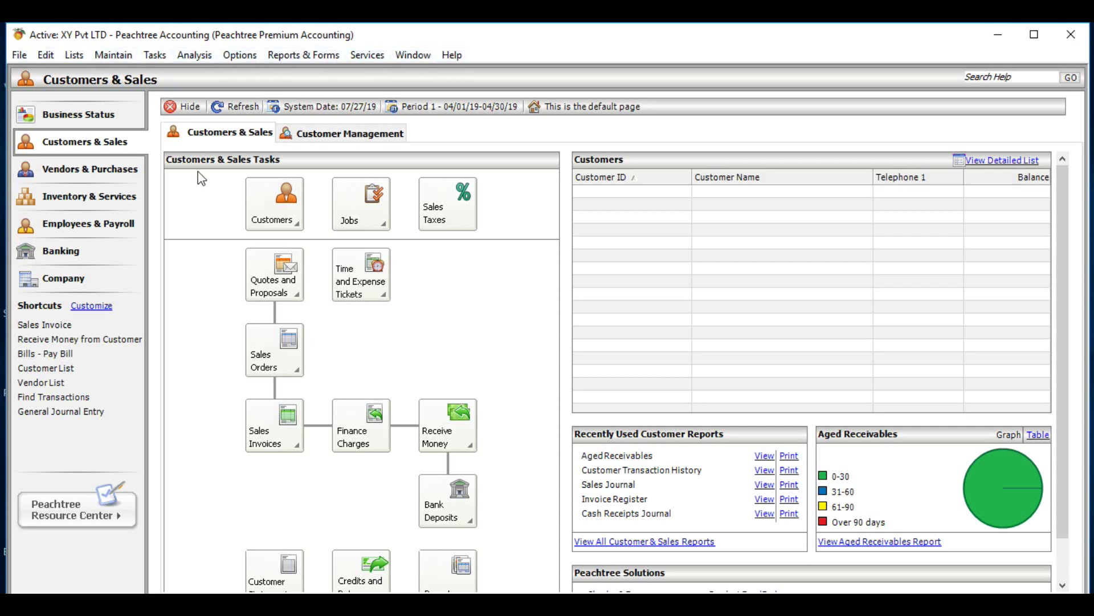
- Open the Maintain menu listing Customers/Prospects, Vendors and Chart of Accounts
left_click(113, 55)
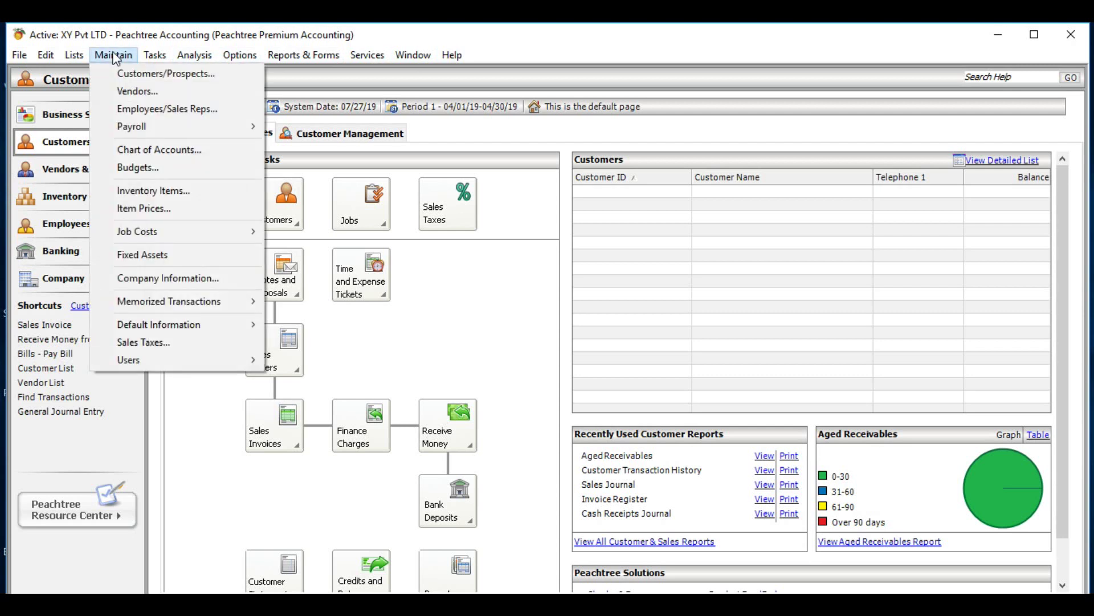
- In Maintain Chart of Accounts, enter account 001 'Land' with account type Fixed Assets
left_click(147, 150)
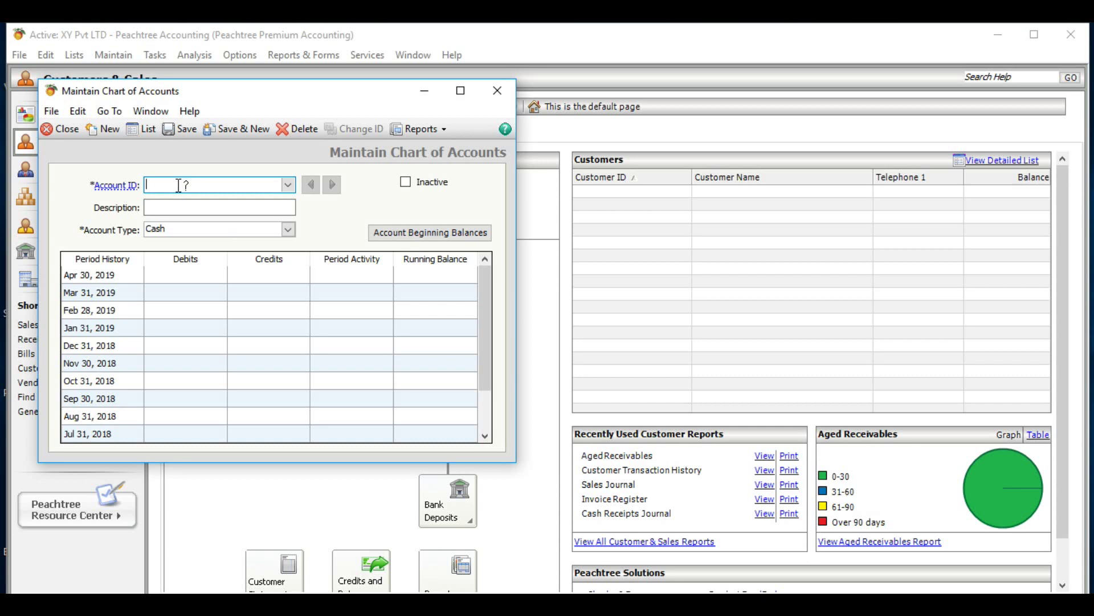
type("001")
left_click(171, 207)
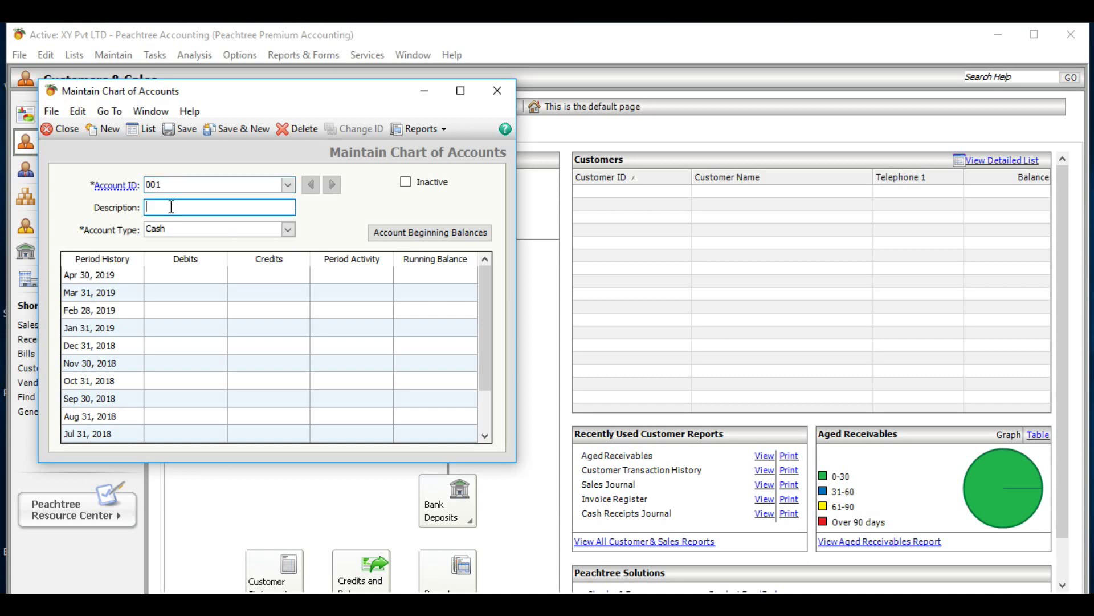
type("Land")
left_click(289, 231)
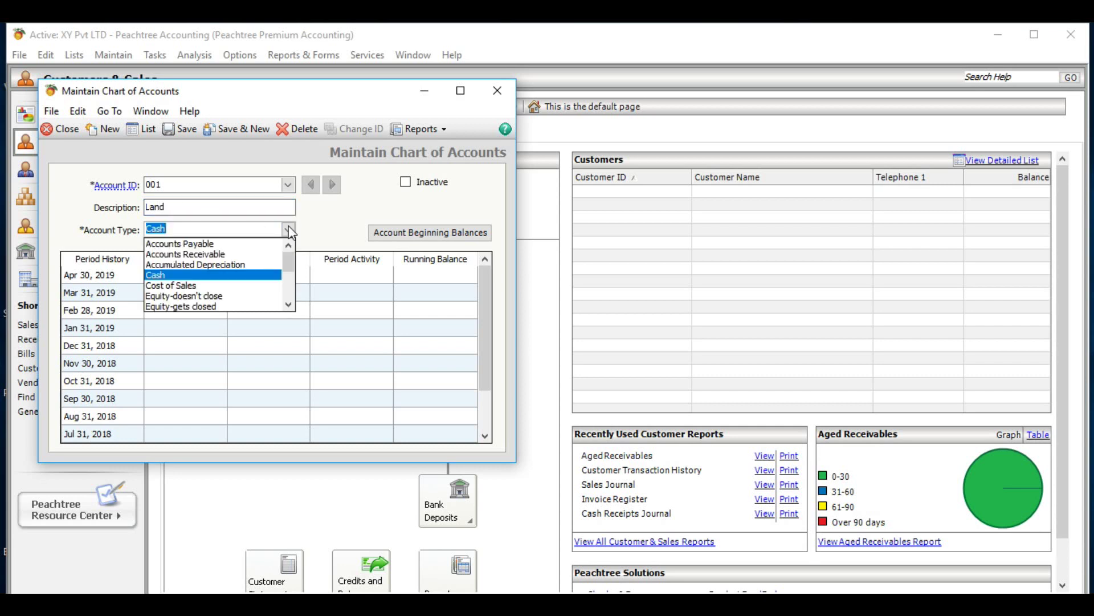
left_click(289, 306)
left_click(290, 307)
left_click(289, 306)
left_click(289, 306)
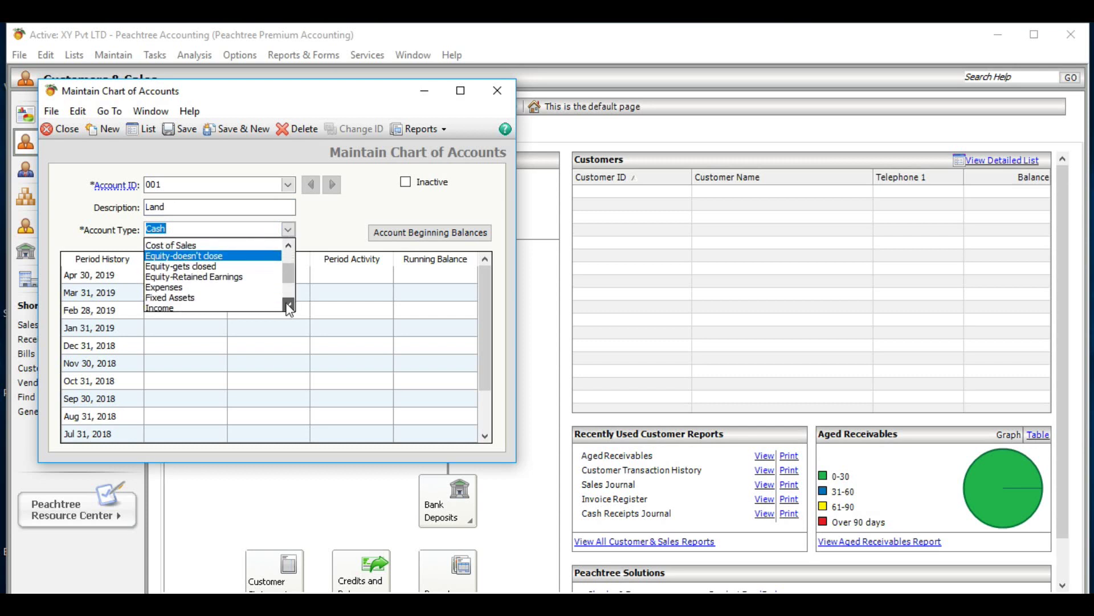
left_click(290, 306)
left_click(289, 306)
left_click(289, 306)
left_click(290, 306)
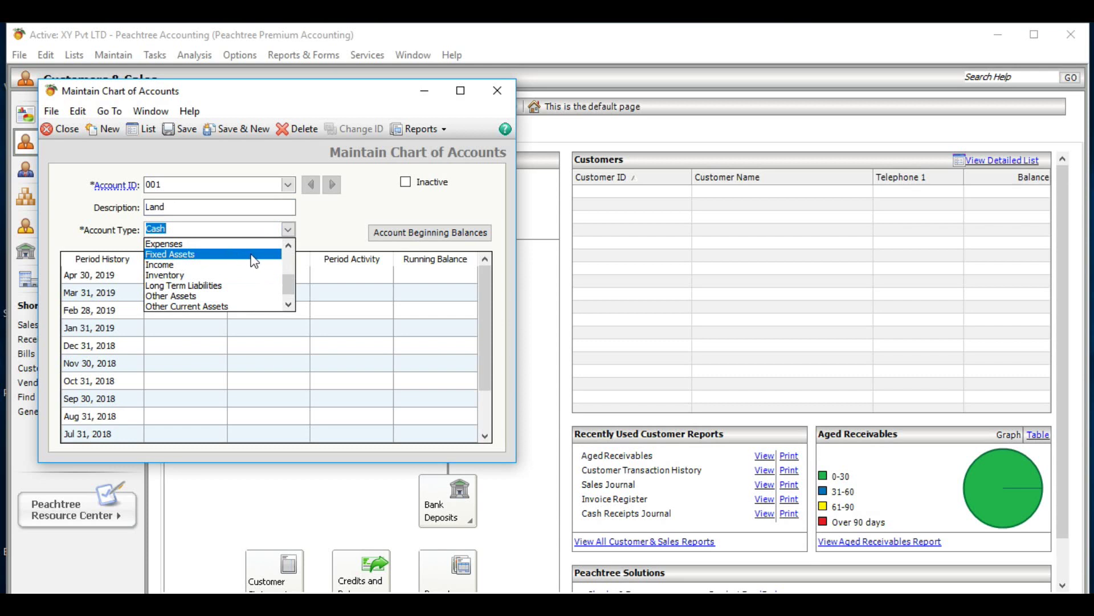
left_click(254, 261)
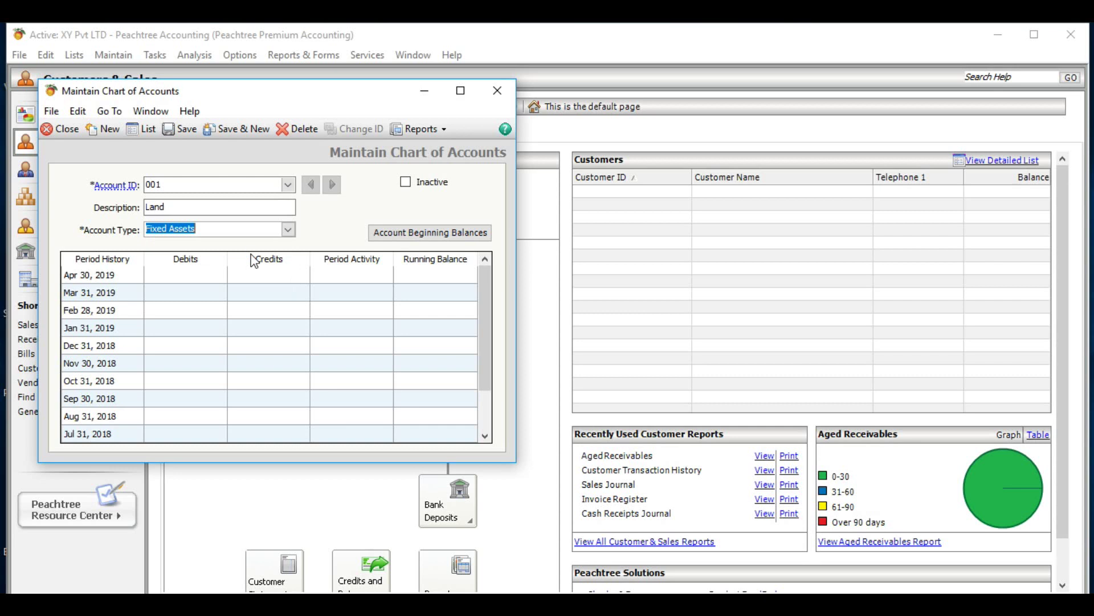
- Save Land, then enter account 002 'Building' with type Fixed Assets
left_click(226, 129)
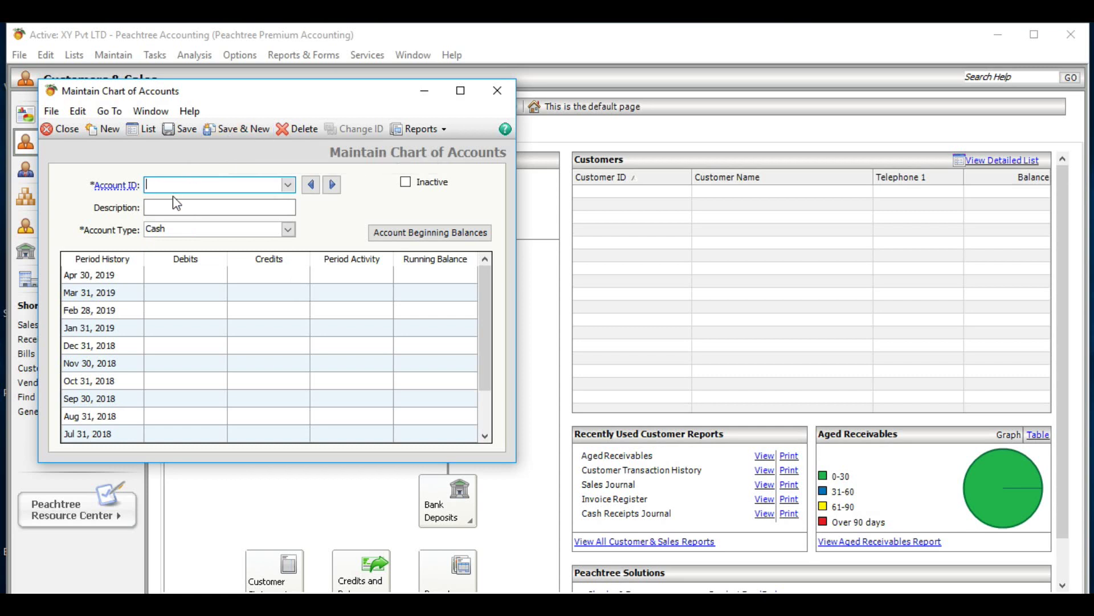
type("00")
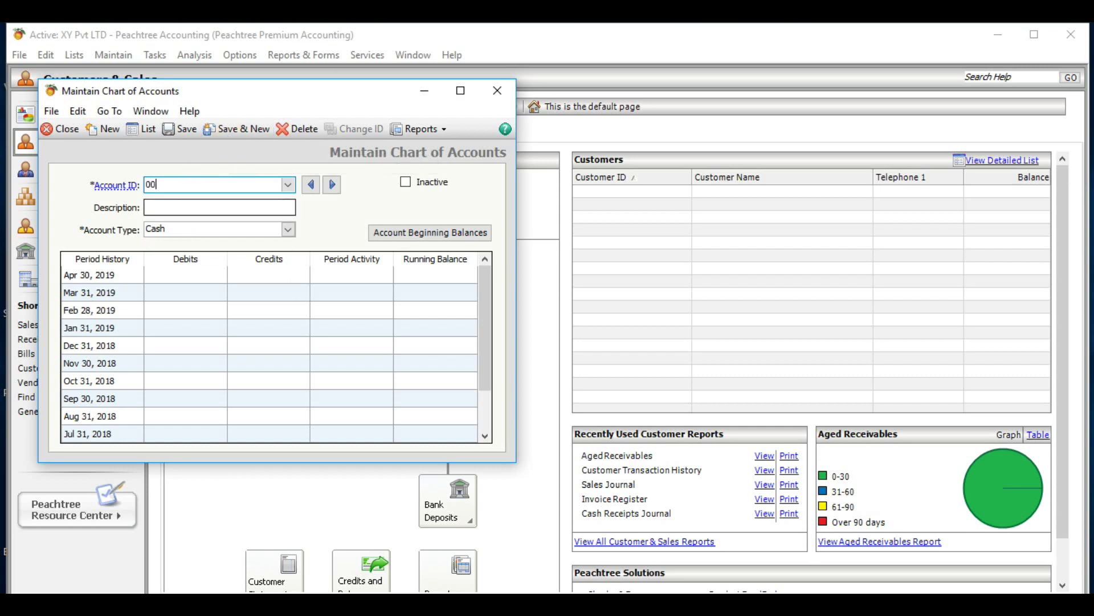
type("2")
left_click(175, 206)
type("B")
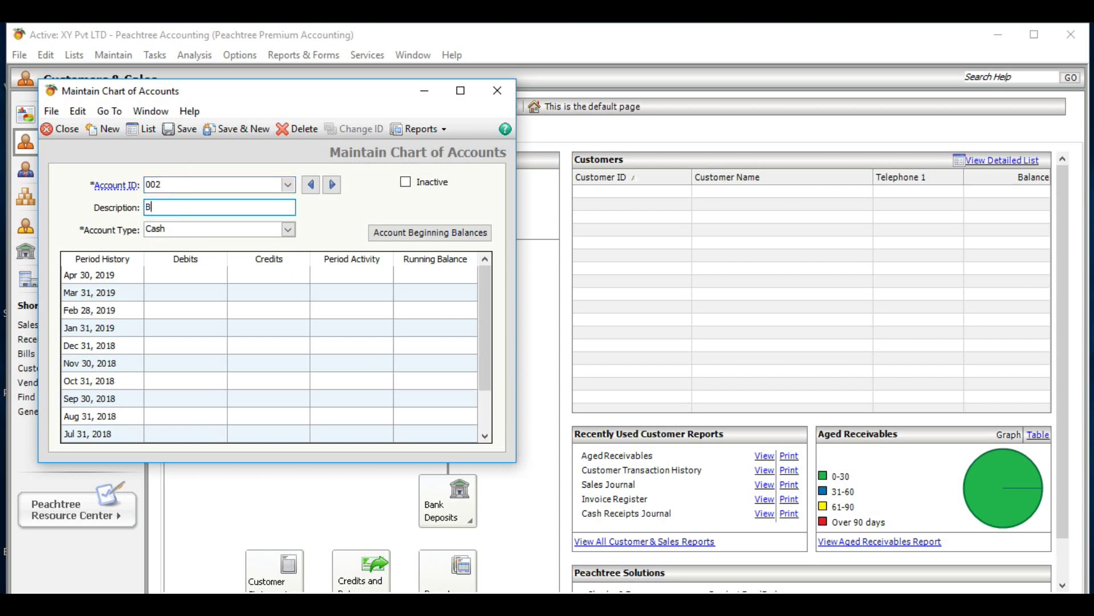
type("uilding")
left_click(290, 230)
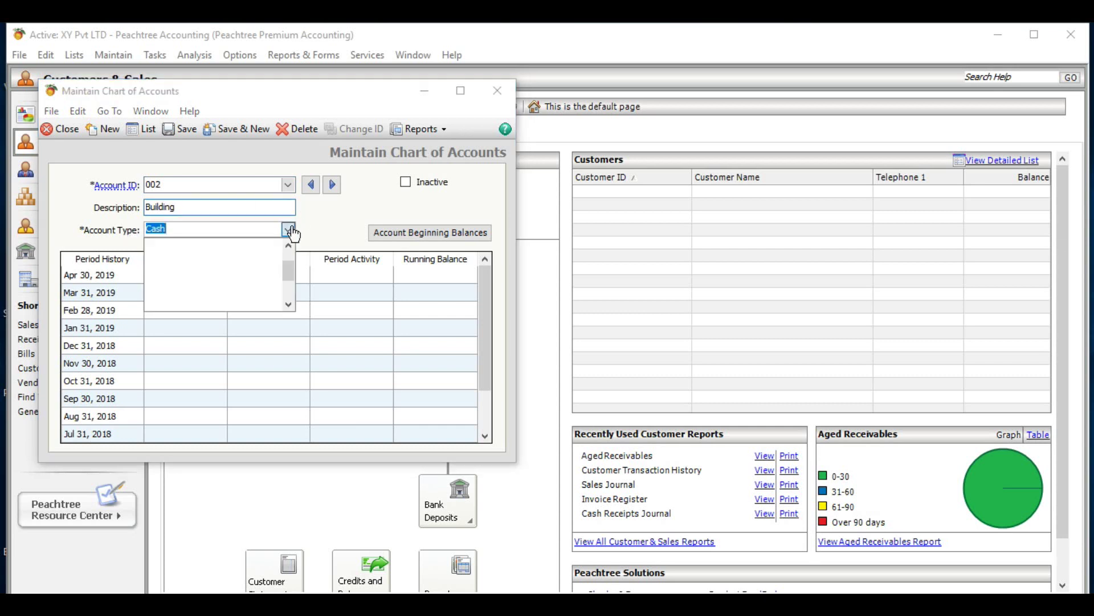
left_click(287, 305)
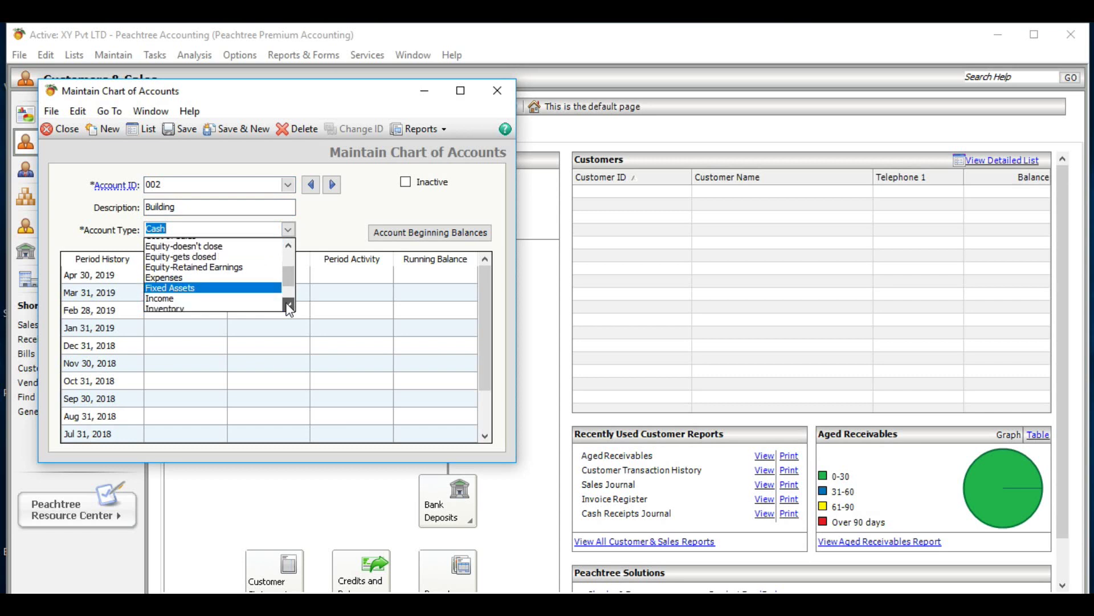
left_click(237, 294)
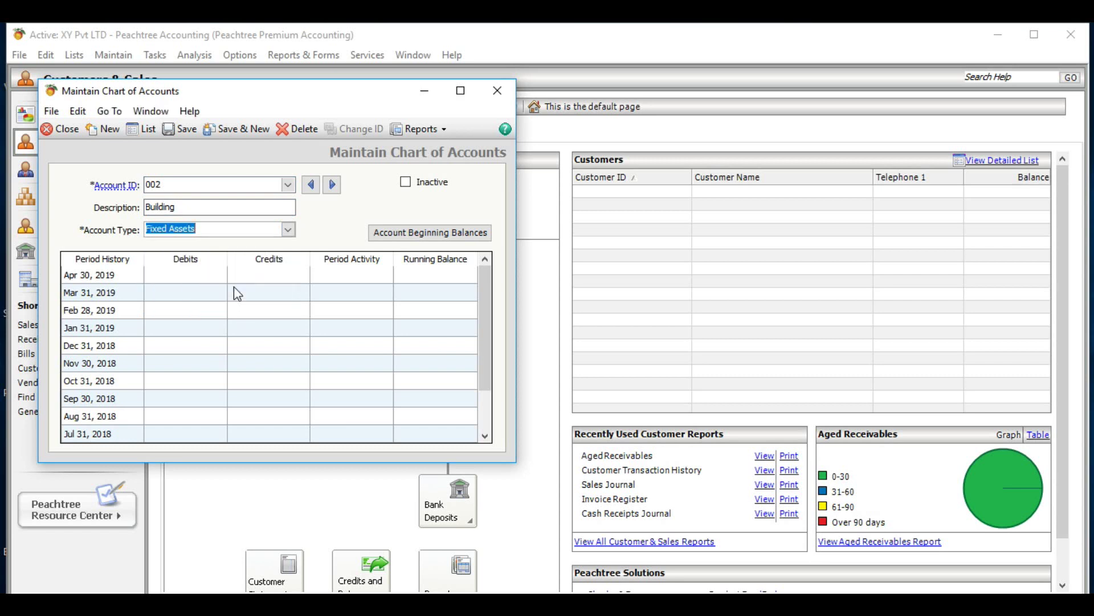
- Save Building, then enter account 003 'Acc. Dep. - Building' typed as Accumulated Depreciation
left_click(239, 131)
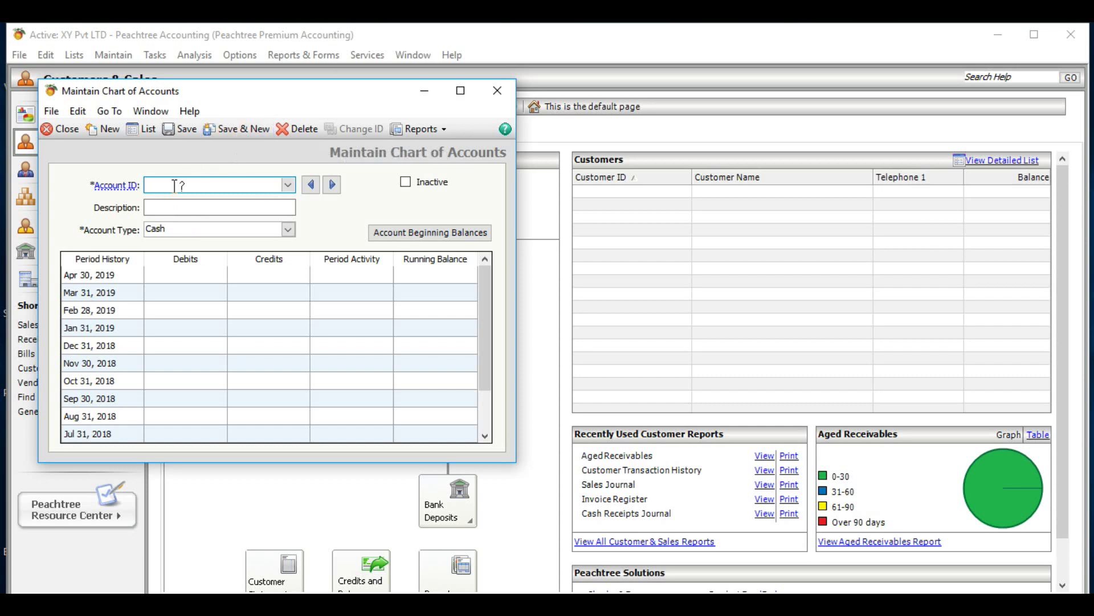
type("003")
left_click(171, 206)
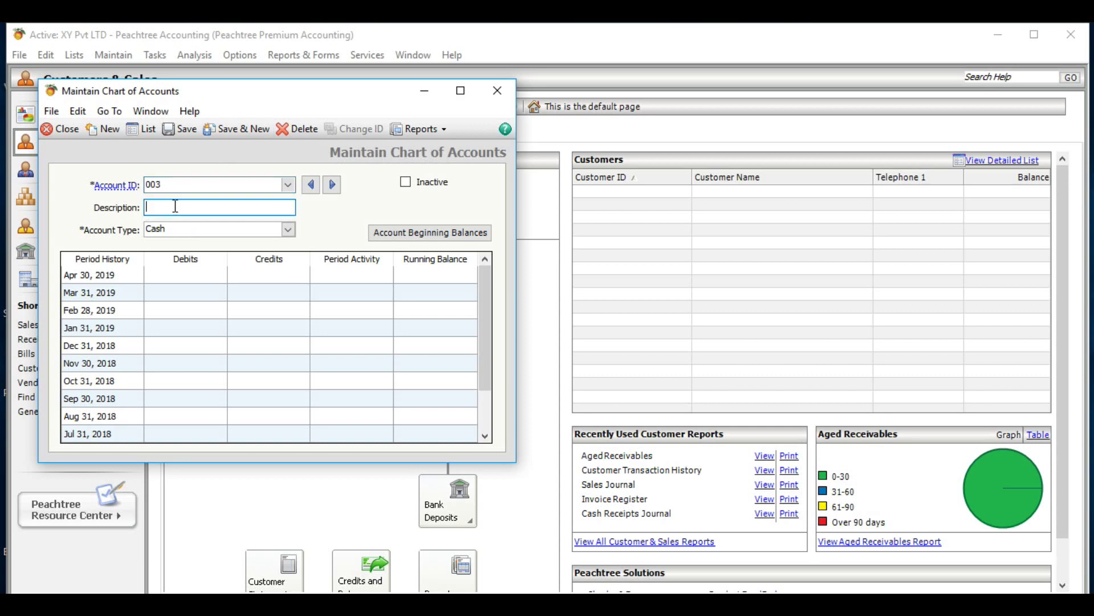
type("Acc. Dep. - Building")
left_click(288, 229)
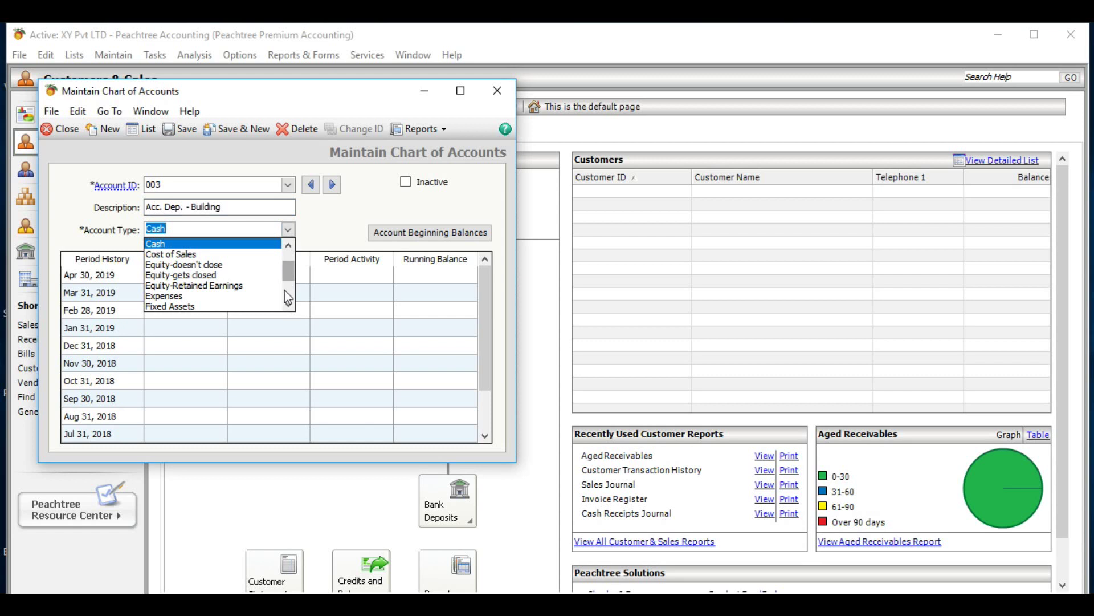
left_click(289, 303)
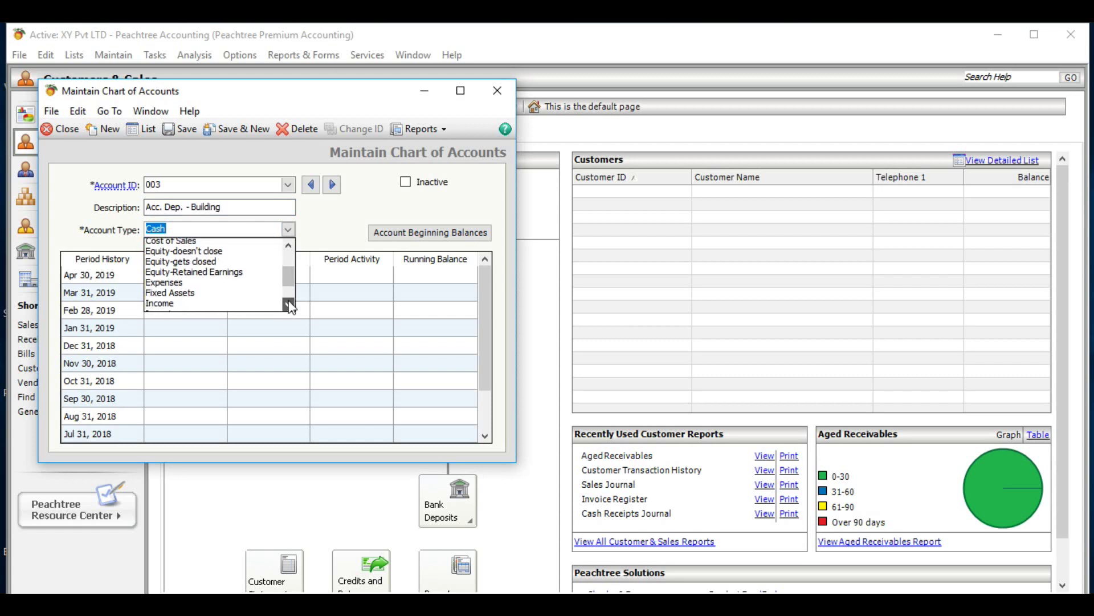
left_click(289, 305)
left_click(289, 305)
left_click(289, 305)
left_click(289, 305)
left_click(289, 305)
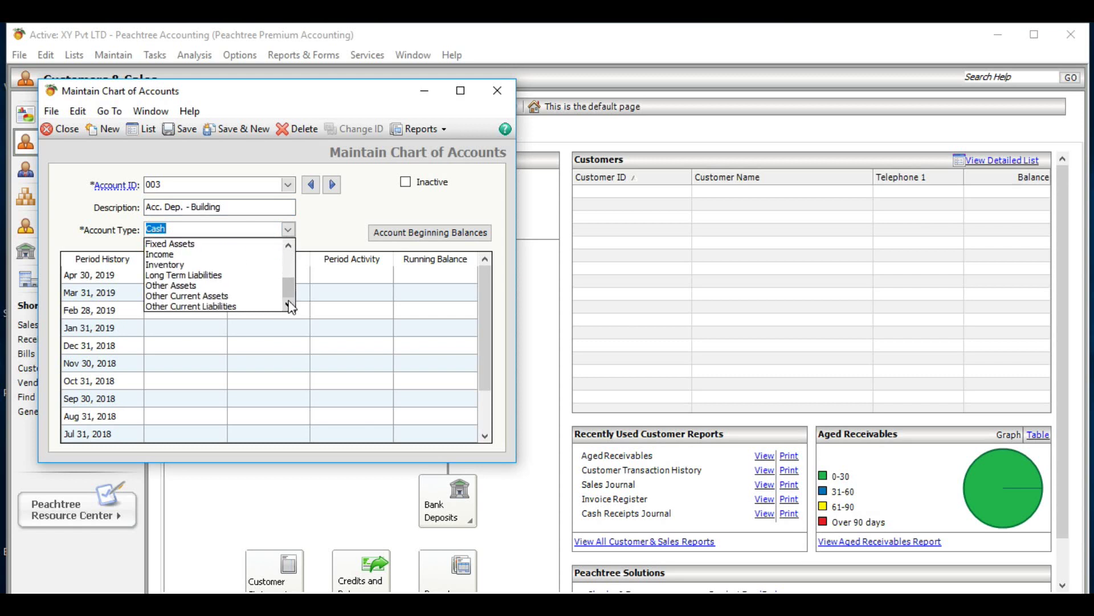
left_click_drag(289, 292, 288, 263)
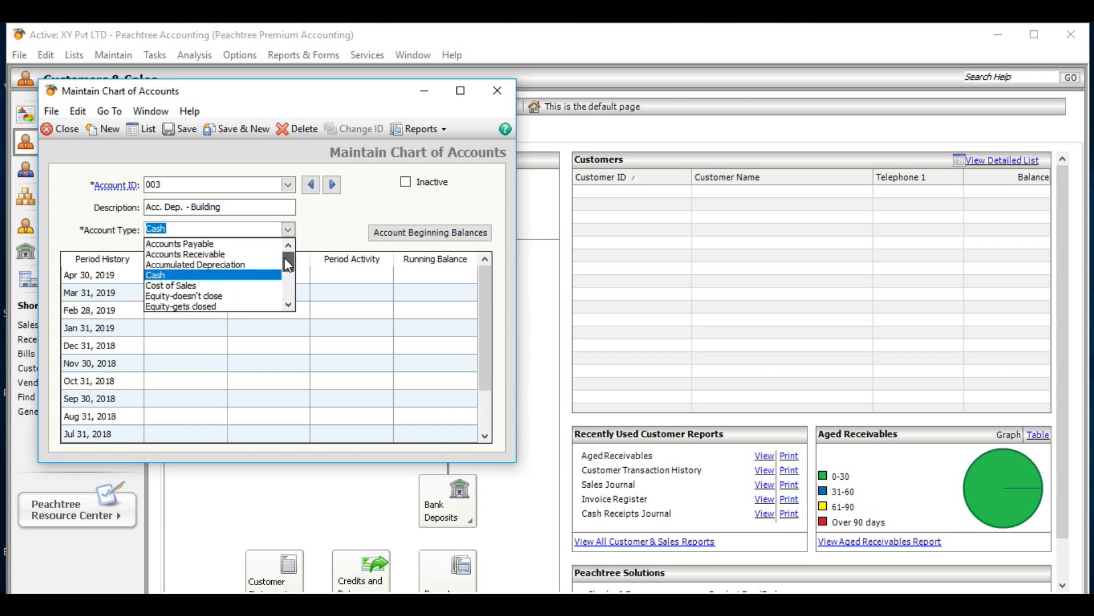
left_click(231, 266)
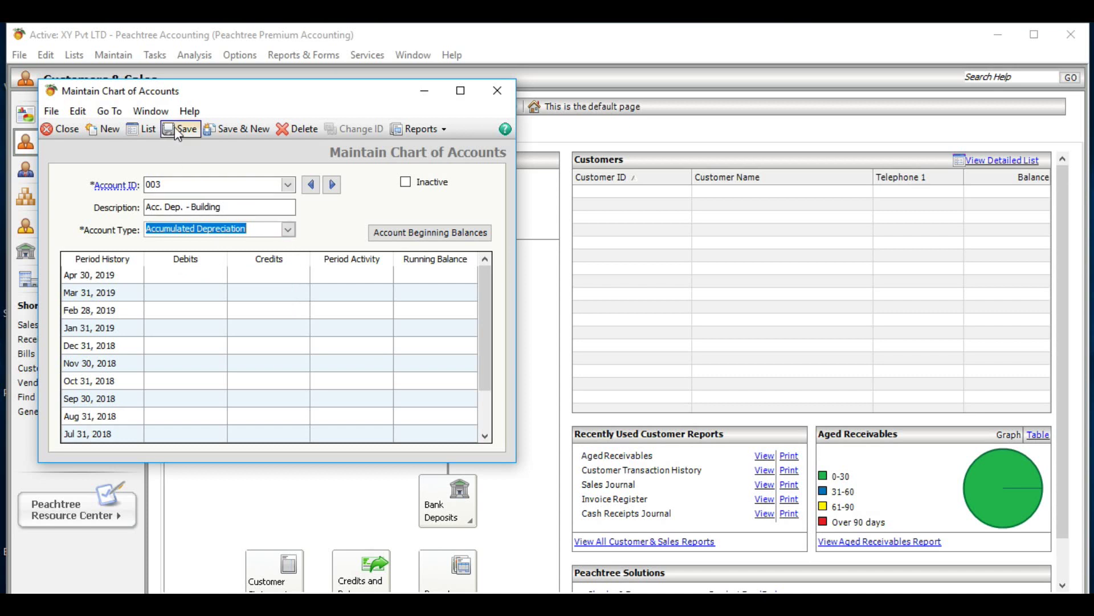
- Save the depreciation account, then enter account 051 'Stock' with type Inventory
left_click(247, 129)
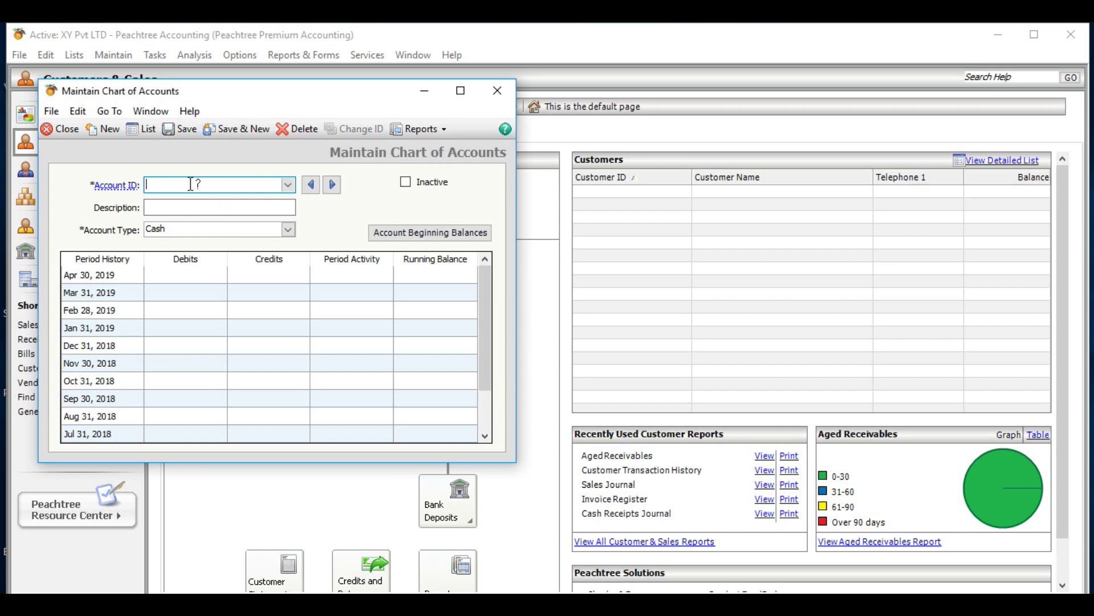
type("051")
left_click(163, 206)
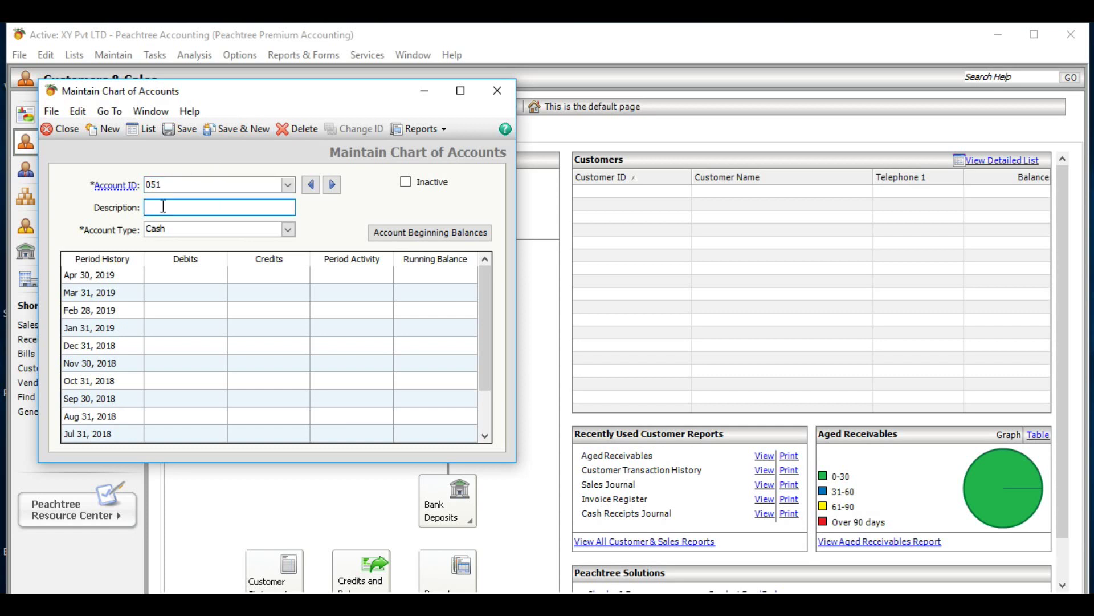
type("Stock")
key("BackSpace")
key("BackSpace")
type("FG")
key("BackSpace")
key("BackSpace")
key("BackSpace")
key("BackSpace")
key("BackSpace")
left_click(289, 231)
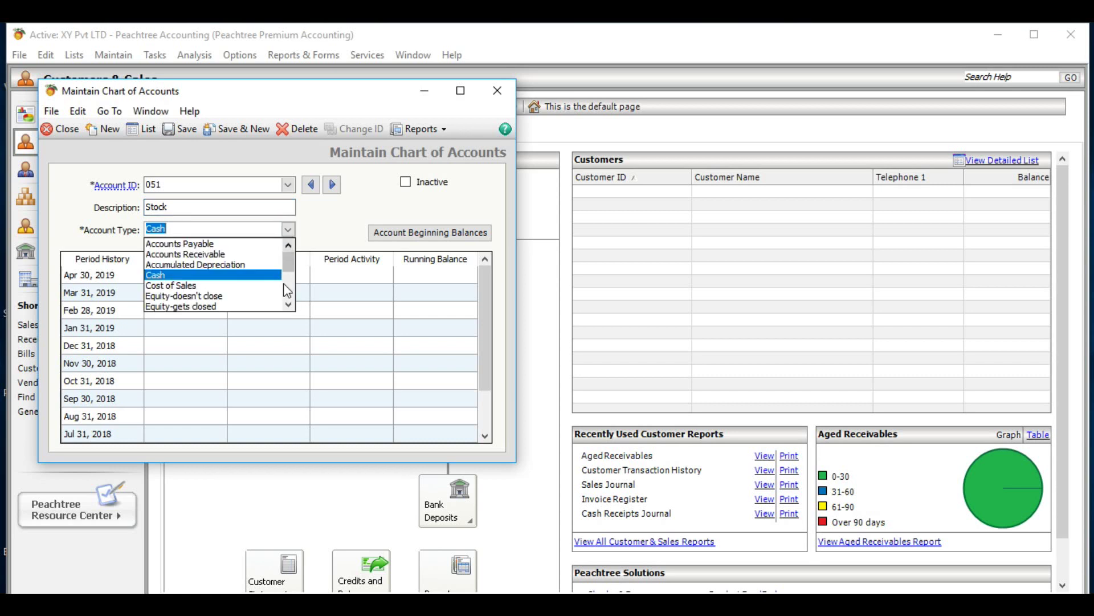
left_click(289, 306)
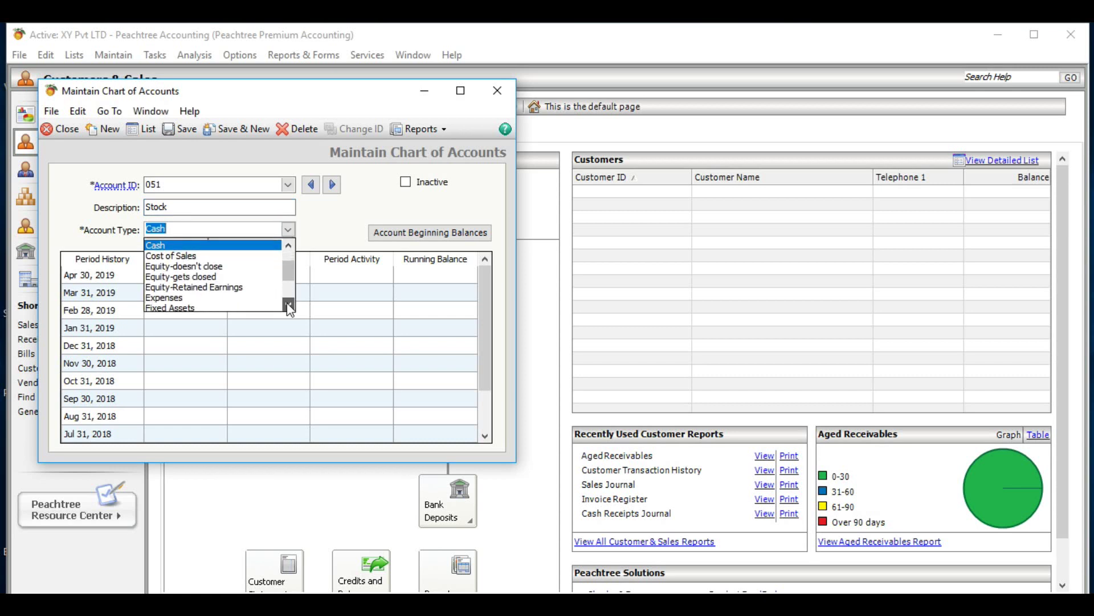
left_click(289, 306)
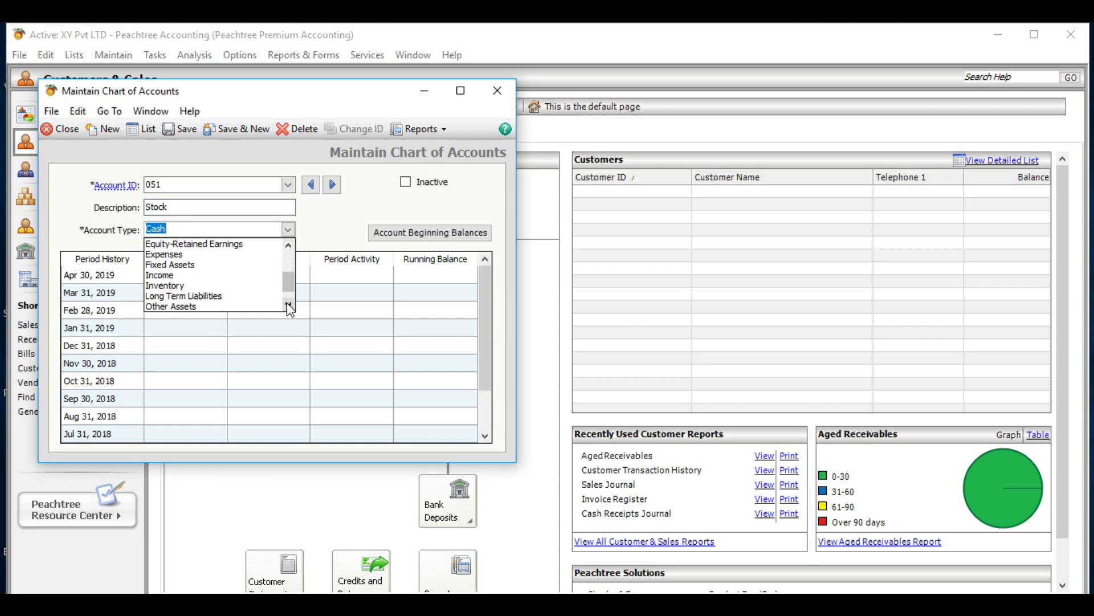
left_click(199, 285)
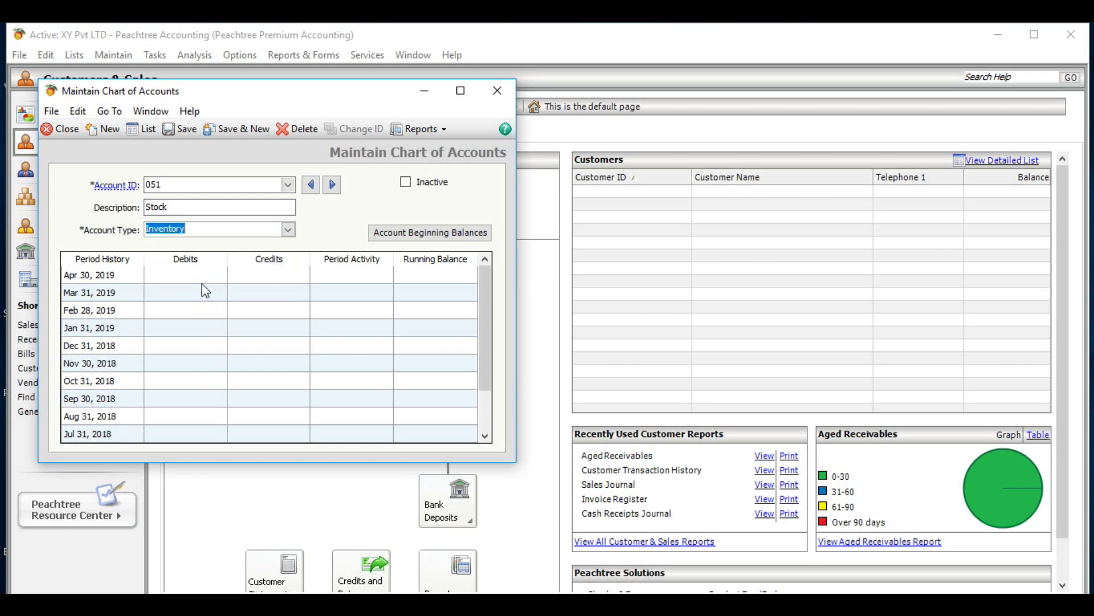
- Save Stock and enter new account 052 described as 'Trade Debtors'
left_click(232, 128)
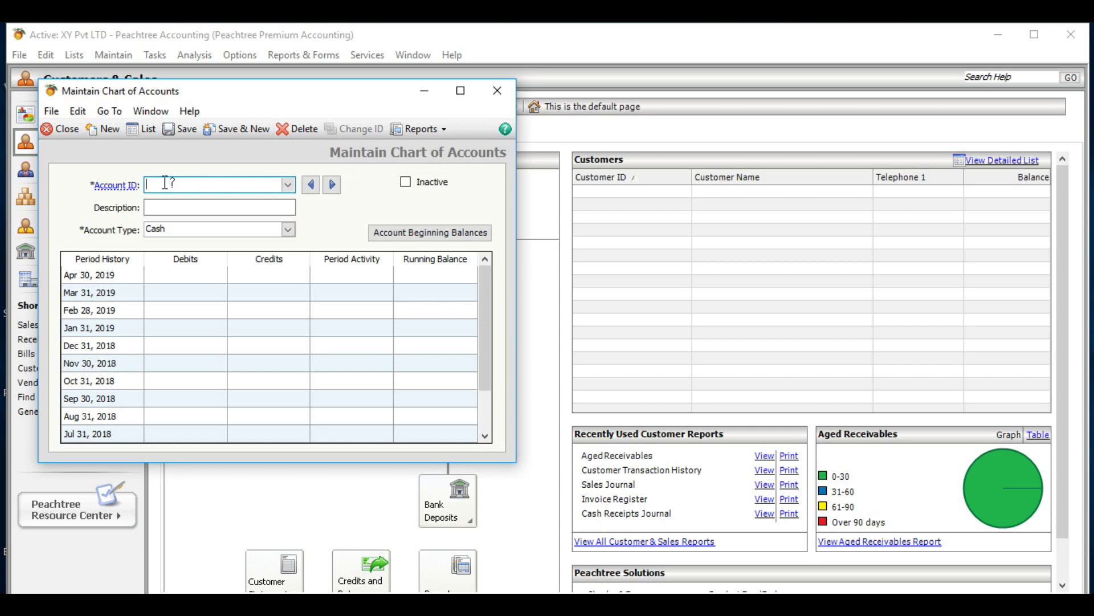
type("052")
left_click(166, 210)
left_click(167, 211)
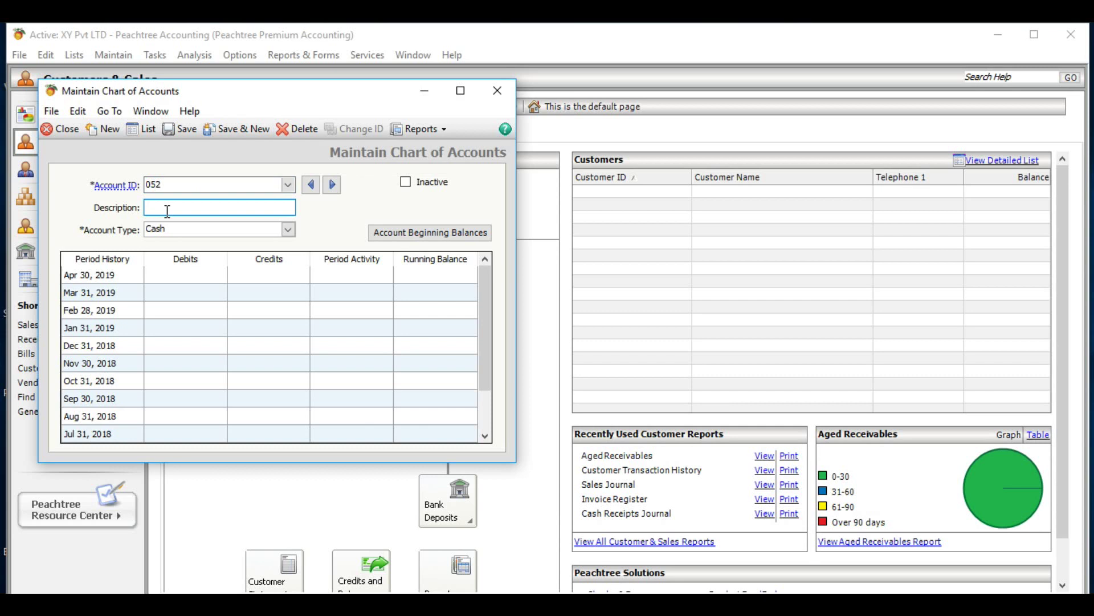
type("Trade Debtors")
- Set account 052's type to Accounts Receivable and save it
left_click(289, 230)
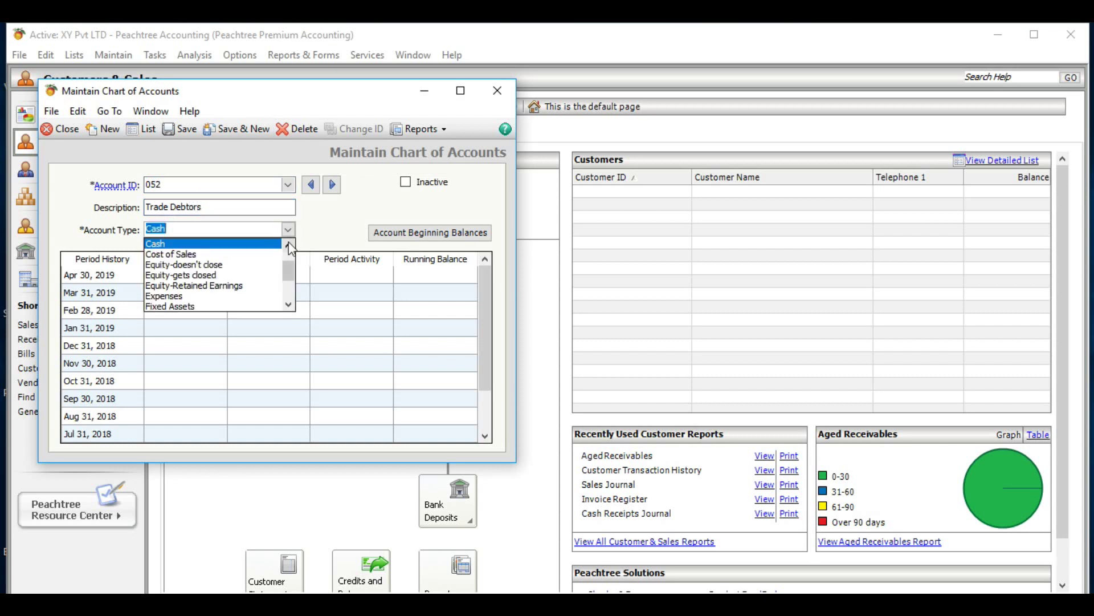
left_click(289, 305)
left_click(289, 305)
left_click(289, 305)
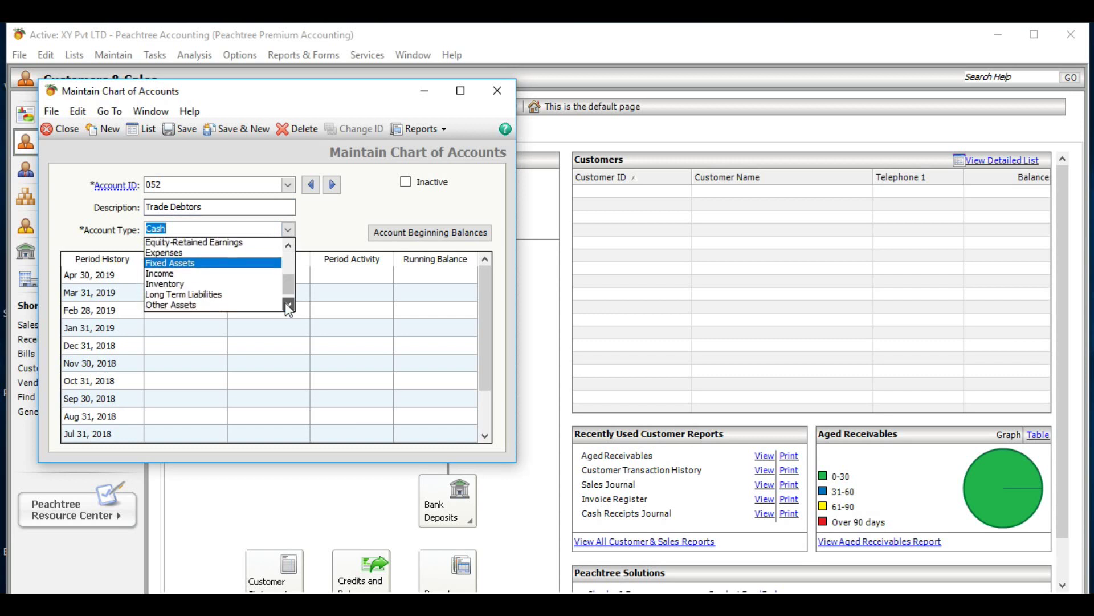
left_click(288, 305)
left_click(289, 305)
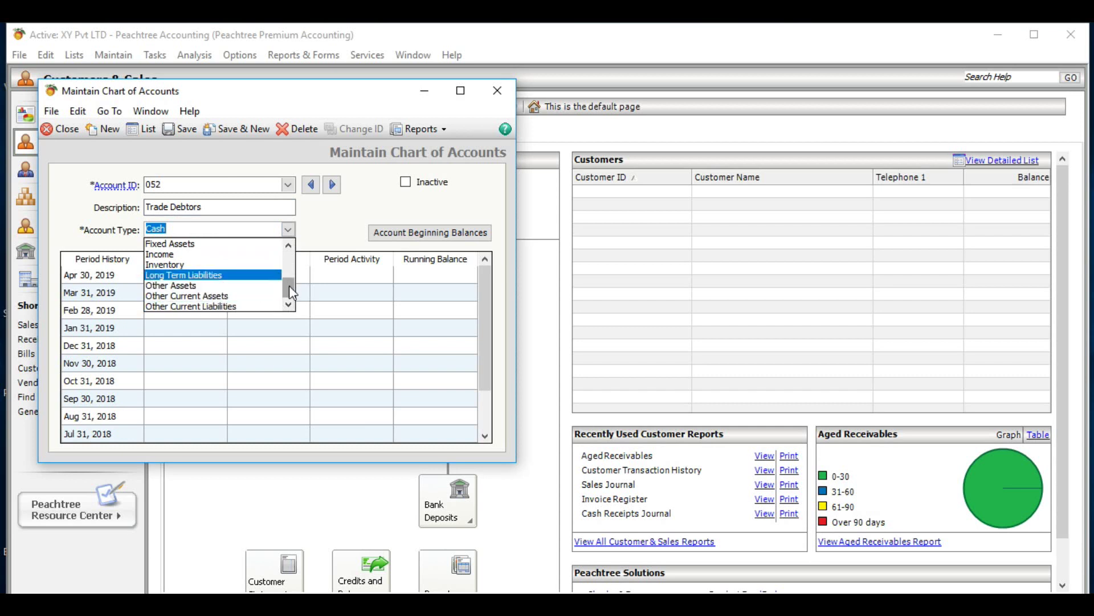
left_click_drag(289, 288, 288, 259)
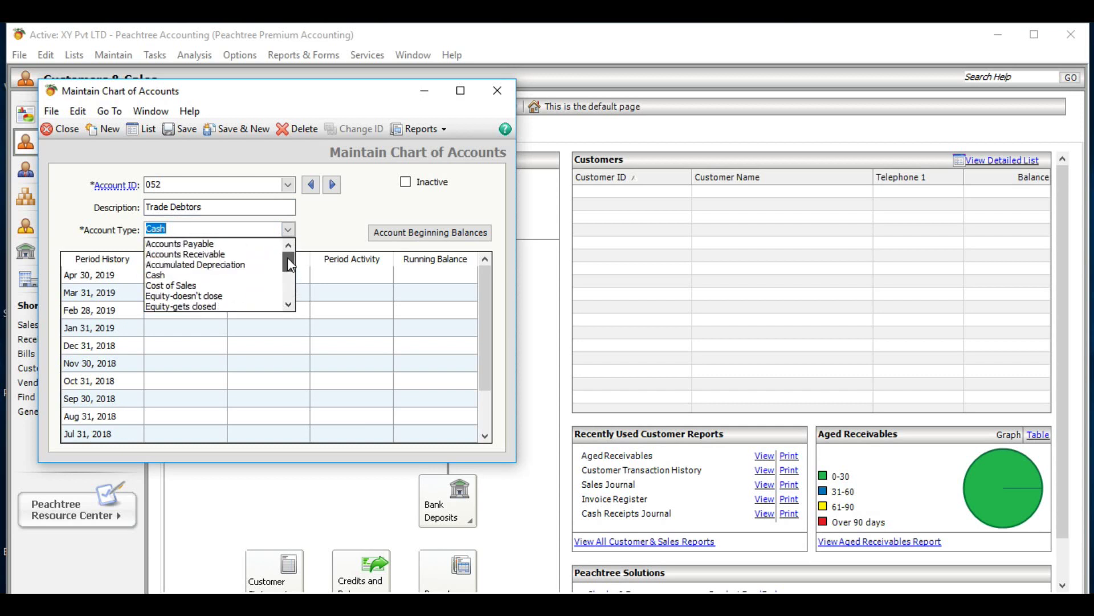
left_click(239, 255)
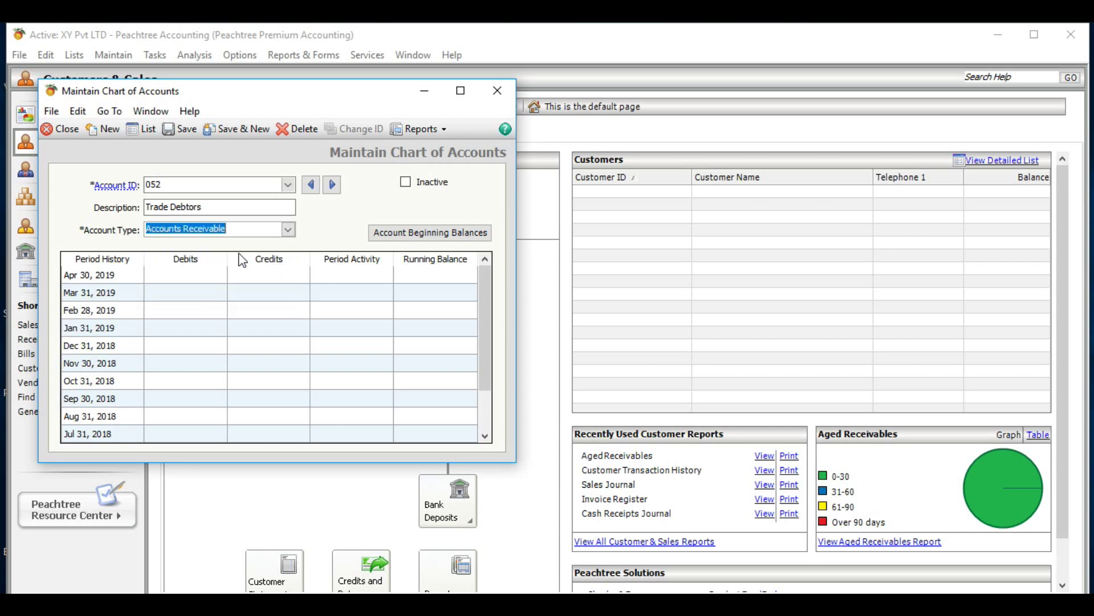
left_click(235, 130)
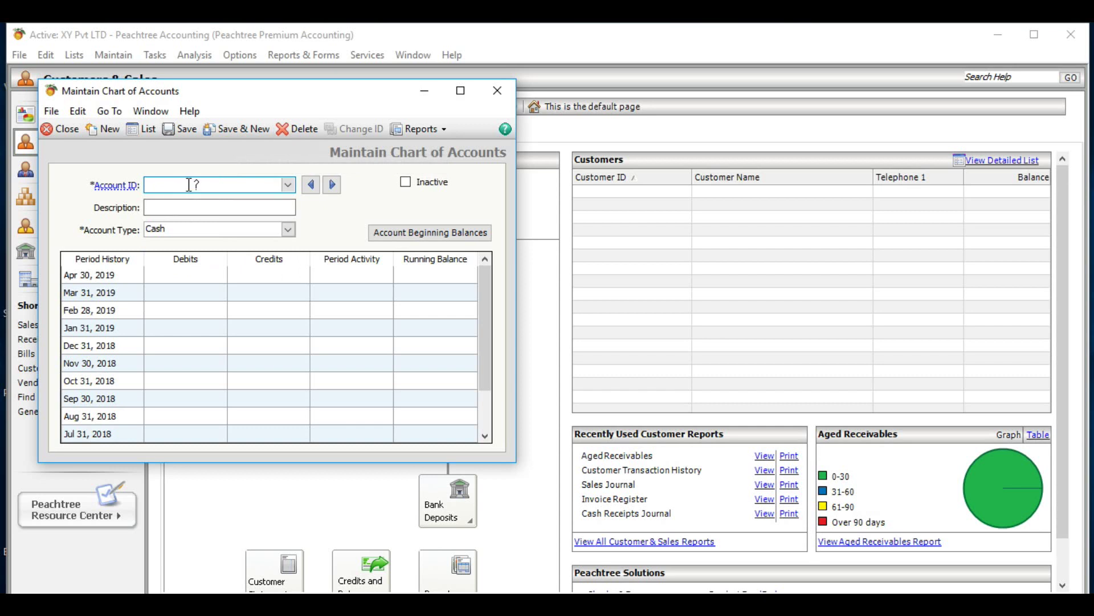
- Enter account 053 with description 'Bank' and account type Cash
type("053")
left_click(191, 204)
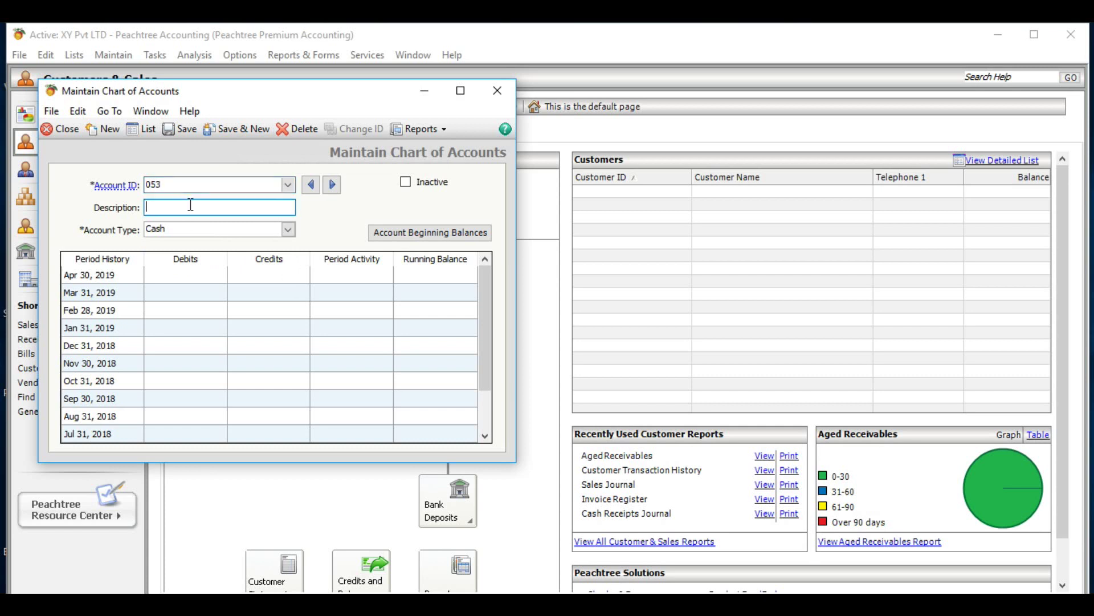
type("Bank")
type("- HNB")
key("BackSpace")
key("BackSpace")
key("BackSpace")
type("NDB")
type("- 234")
key("BackSpace")
key("BackSpace")
key("BackSpace")
type("534")
key("BackSpace")
key("BackSpace")
key("BackSpace")
key("BackSpace")
key("BackSpace")
key("BackSpace")
key("BackSpace")
key("BackSpace")
key("BackSpace")
key("BackSpace")
key("BackSpace")
key("BackSpace")
left_click(288, 229)
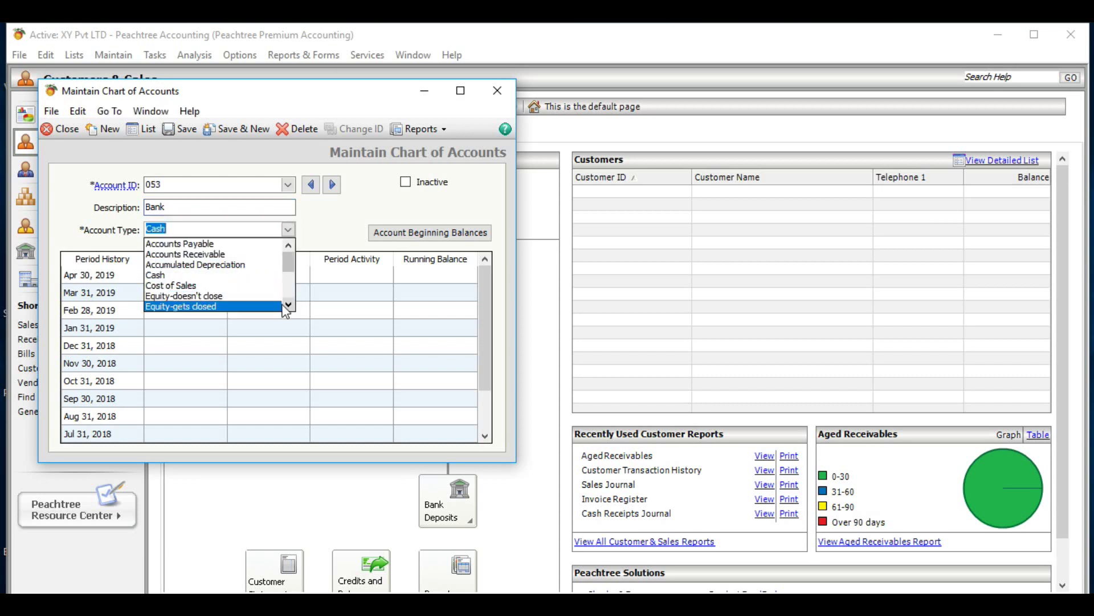
left_click(249, 275)
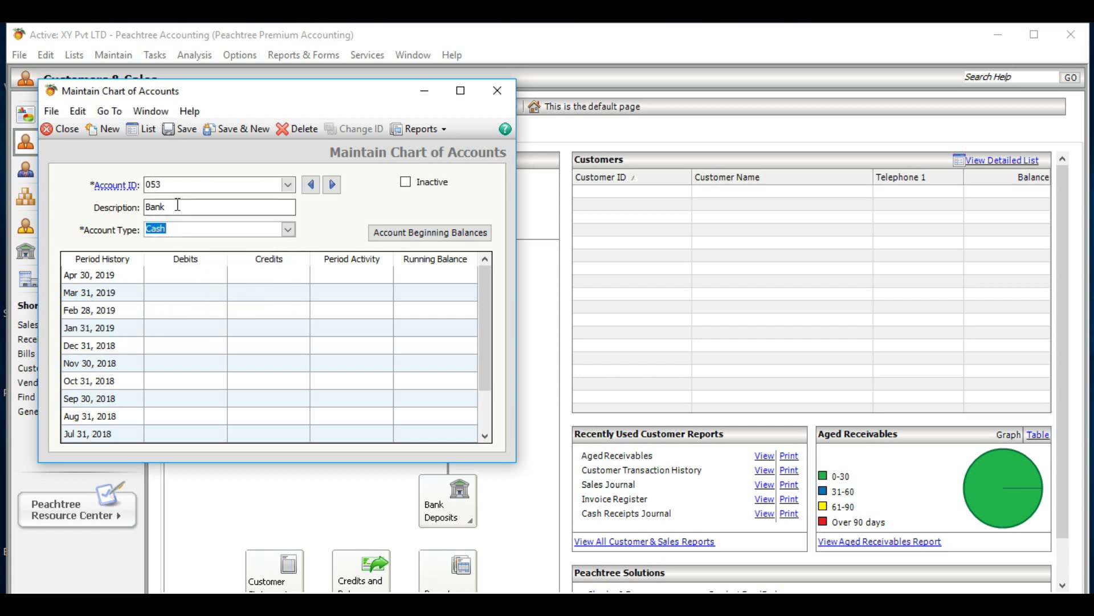
- Save account 053, then enter account 054 'cash in hand' with type Cash
left_click(223, 129)
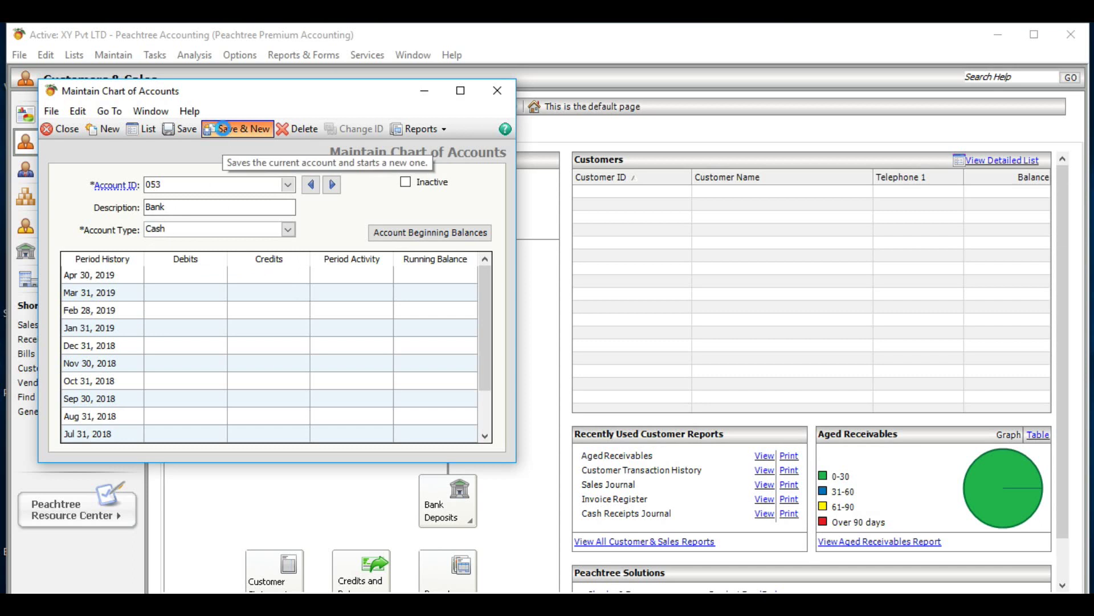
type("054")
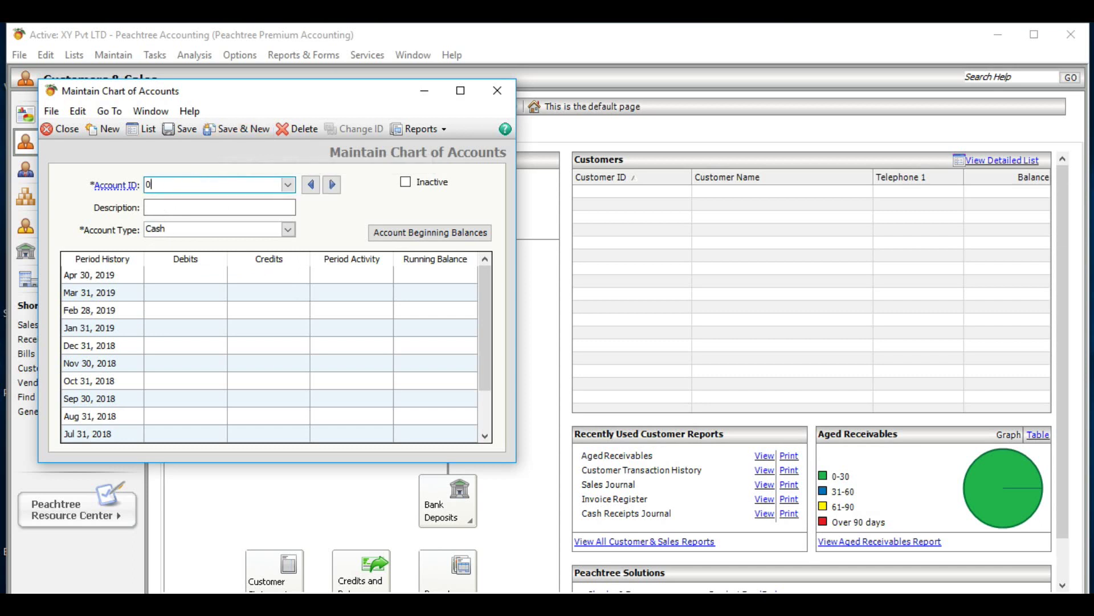
left_click(171, 206)
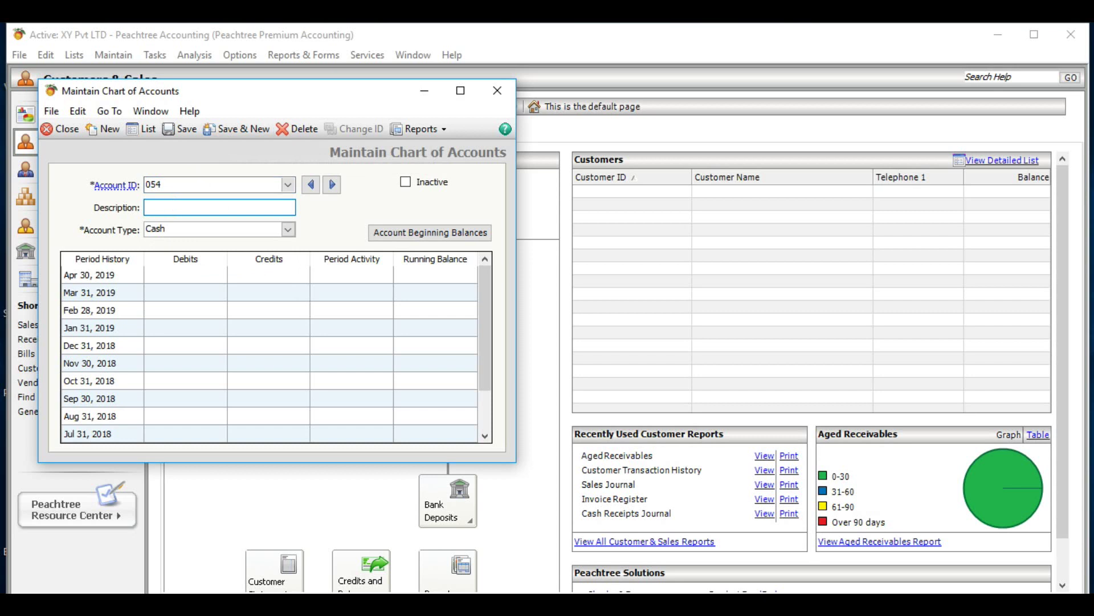
type("cash in hand")
left_click(289, 229)
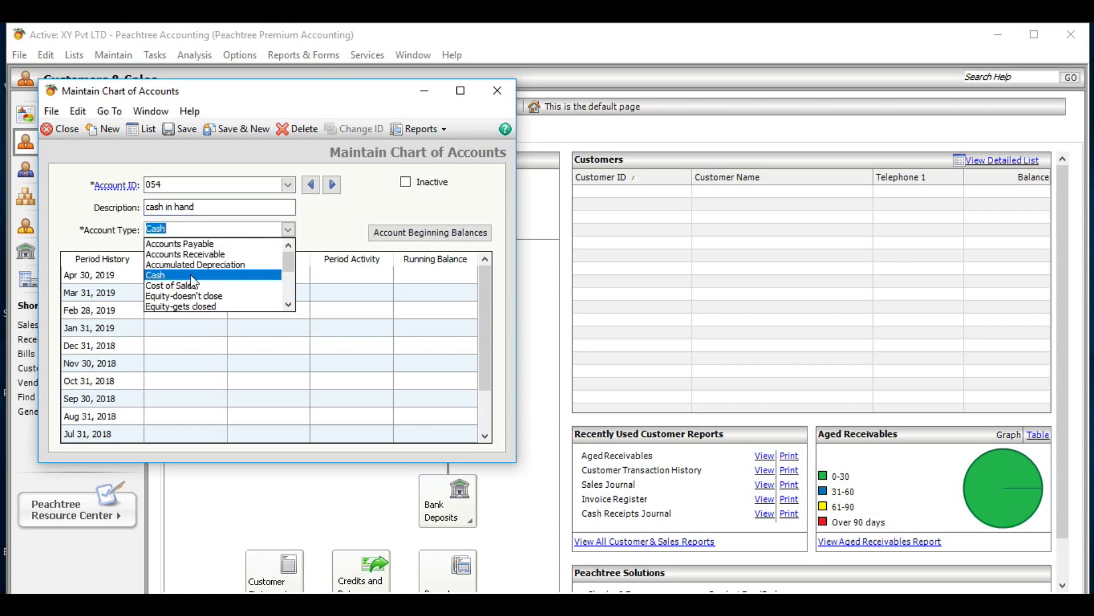
left_click(191, 277)
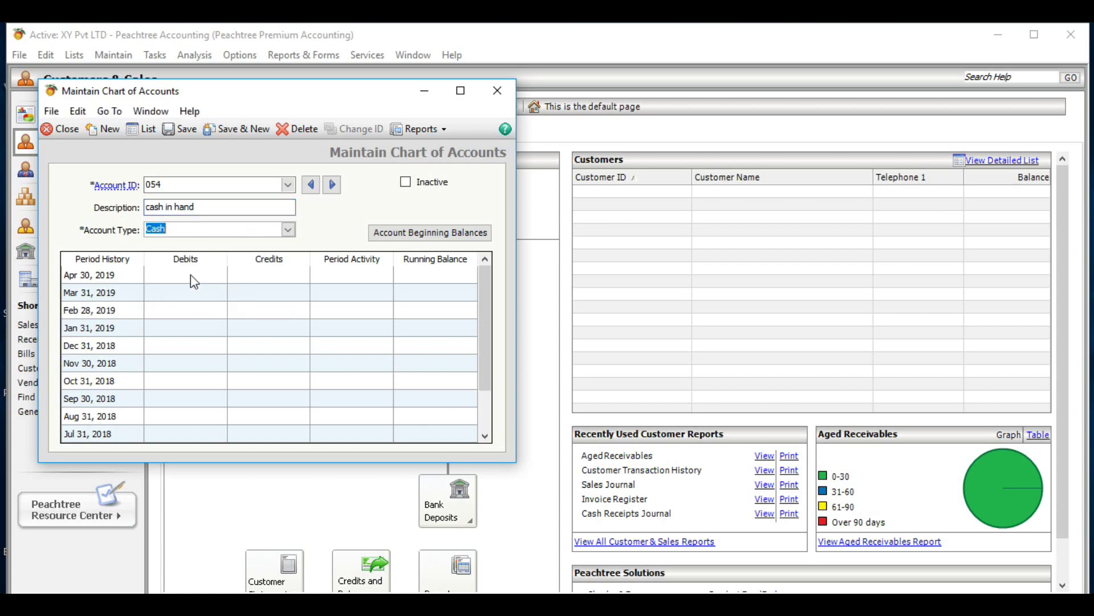
- Save account 054 and enter new account 100 described as 'Share capital'
left_click(248, 129)
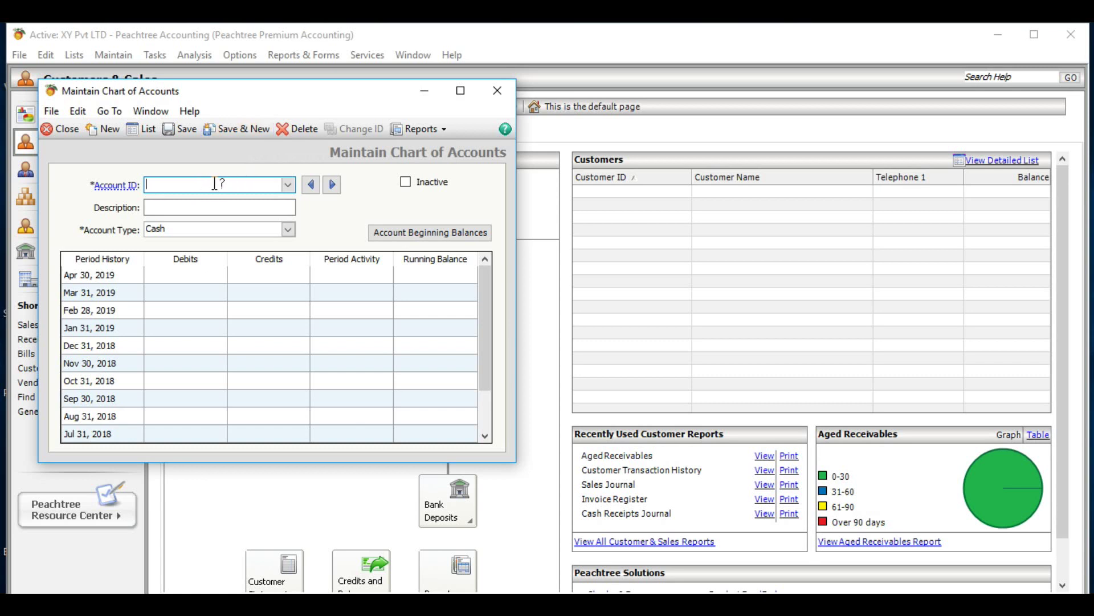
type("100")
left_click(212, 204)
left_click(212, 204)
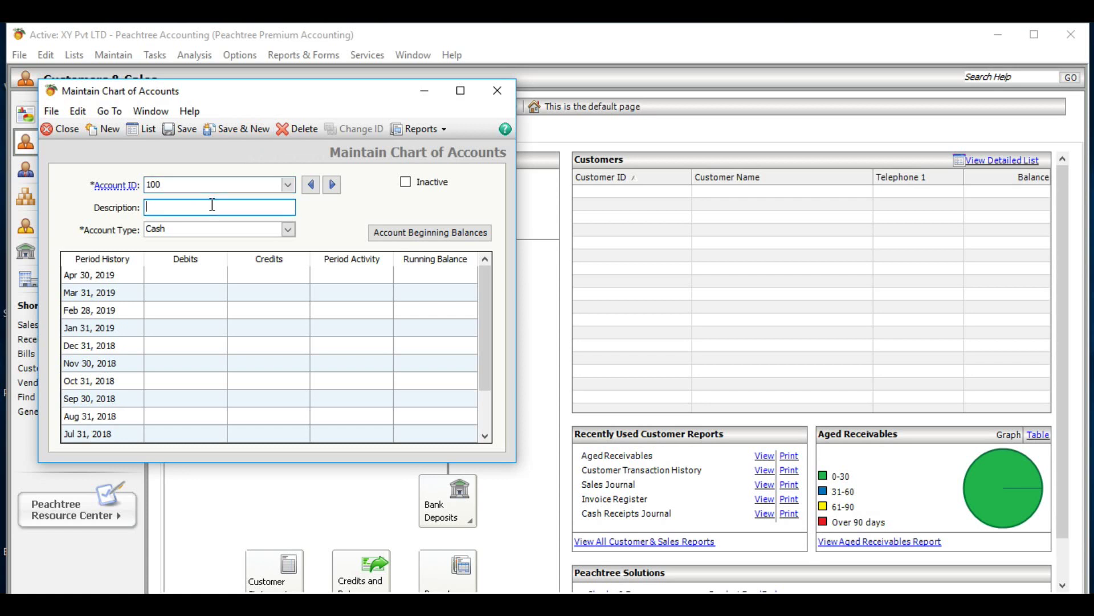
type("Share capital")
- Set account 100's type to Equity-doesn't close, keep the description 'Share capital', and save
left_click(289, 231)
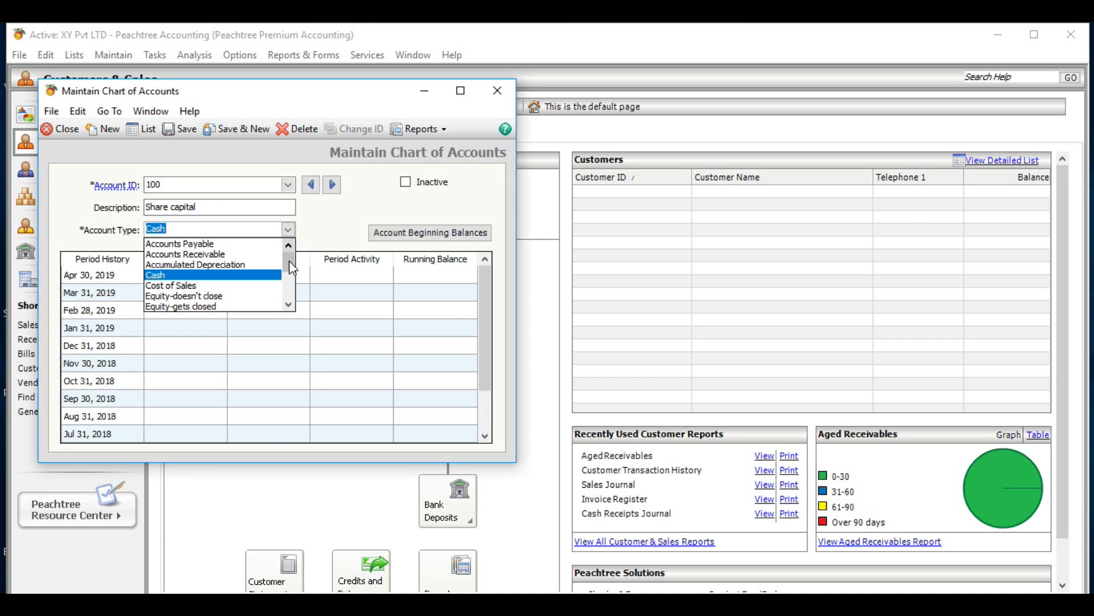
left_click(289, 305)
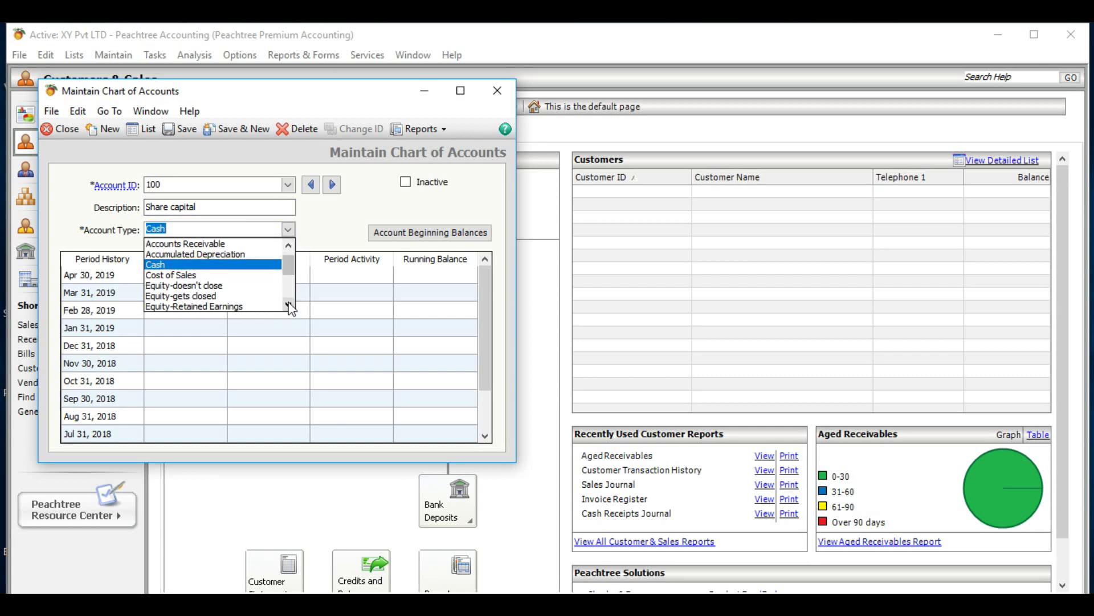
left_click(290, 306)
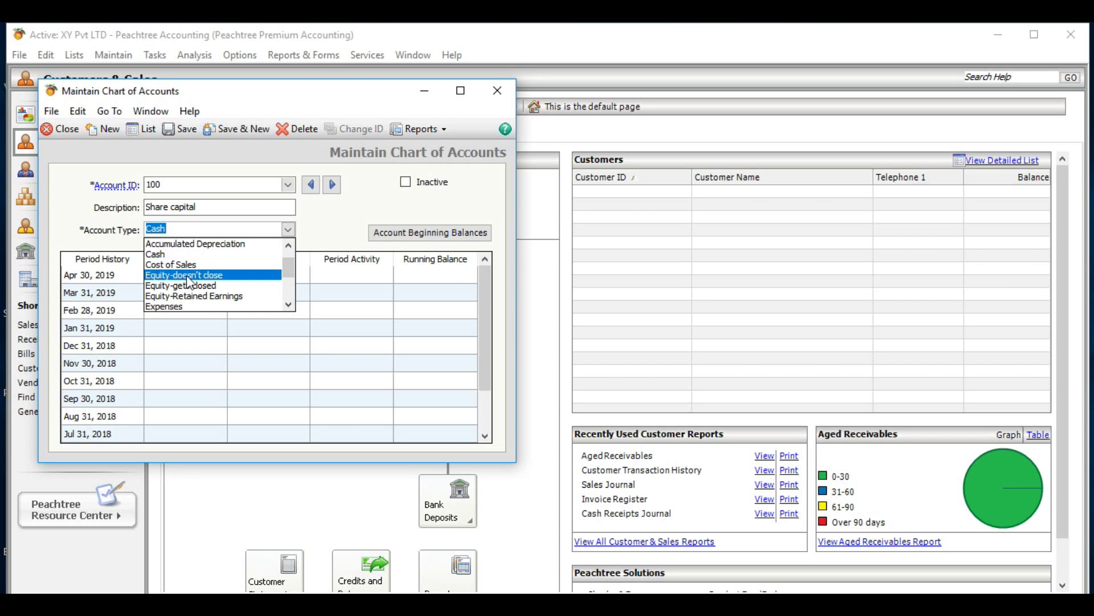
left_click(198, 208)
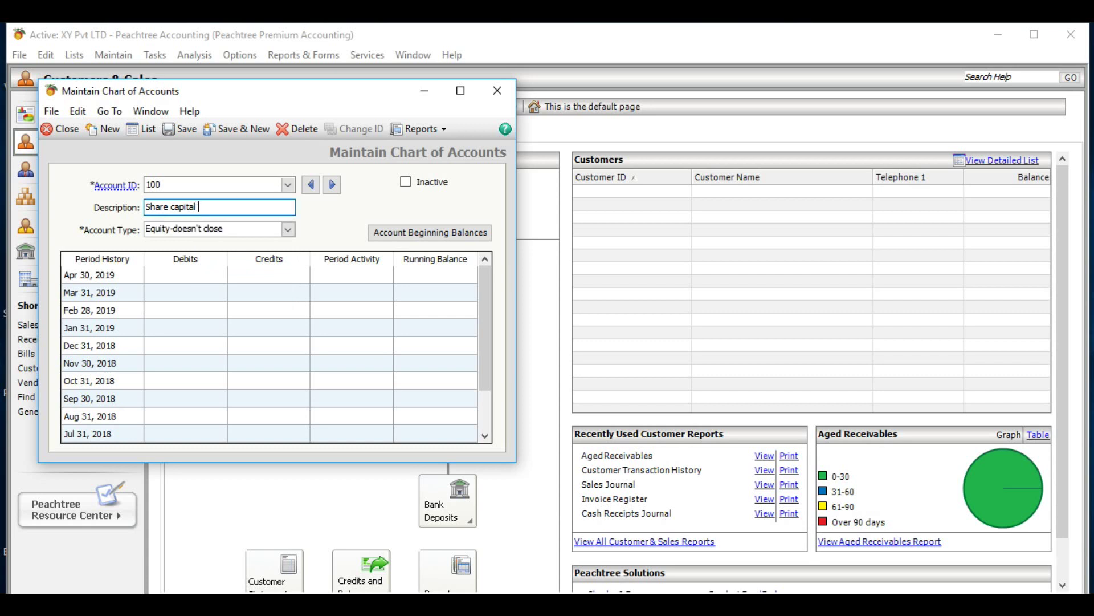
type("- O/s")
key("BackSpace")
key("BackSpace")
key("BackSpace")
type("P/S")
key("BackSpace")
key("BackSpace")
key("BackSpace")
key("BackSpace")
key("BackSpace")
key("BackSpace")
left_click(240, 130)
- Enter account 101 'Retained Earnings' with type Equity-Retained Earnings
type("10")
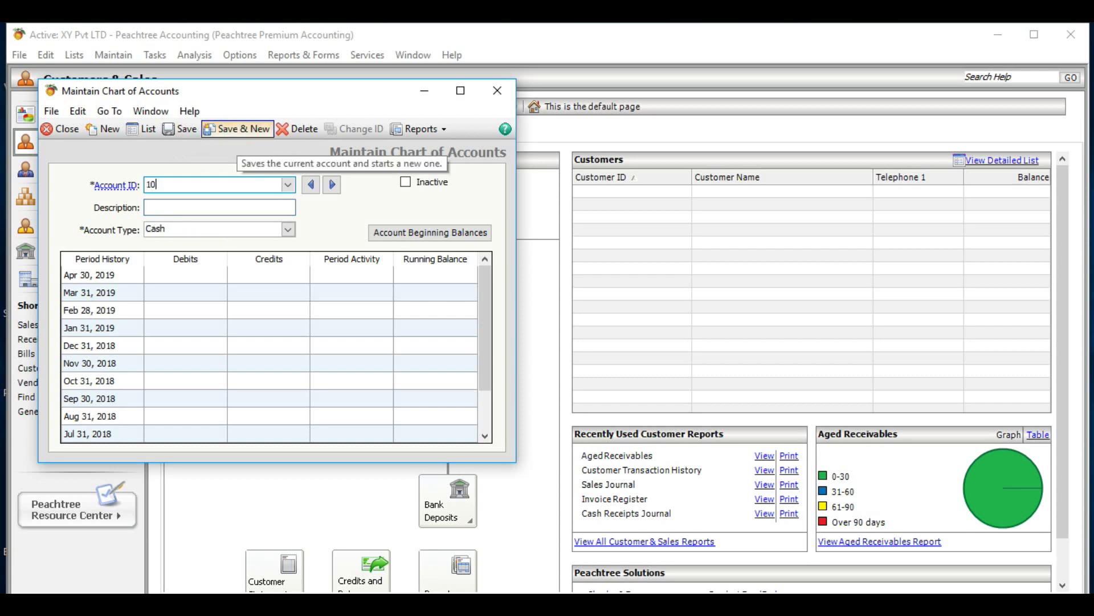
type("1")
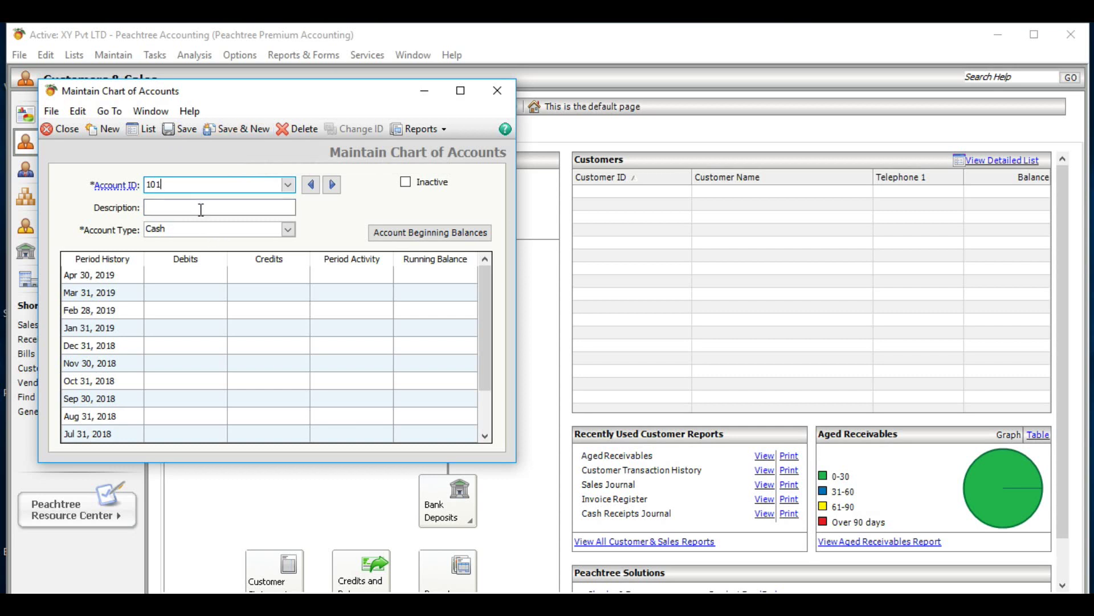
left_click(201, 209)
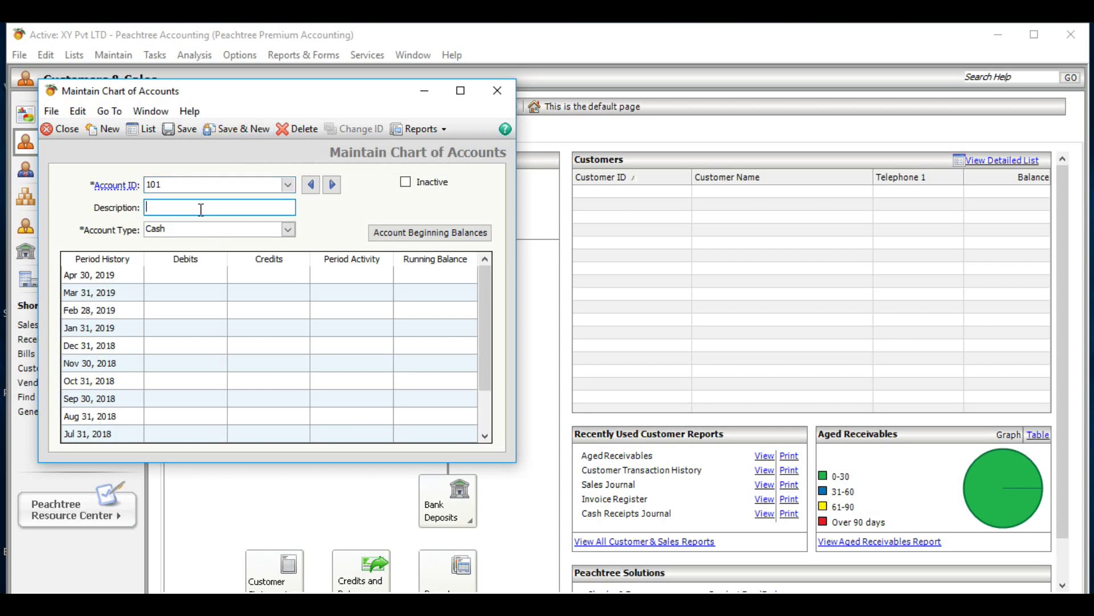
type("Retained Earnings")
left_click(288, 230)
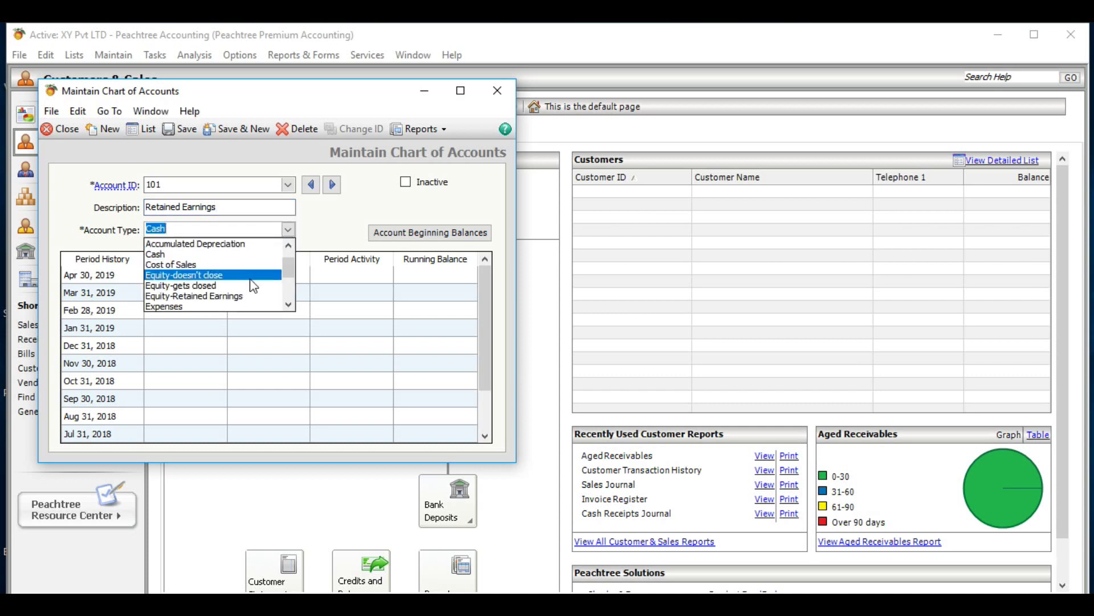
left_click(222, 296)
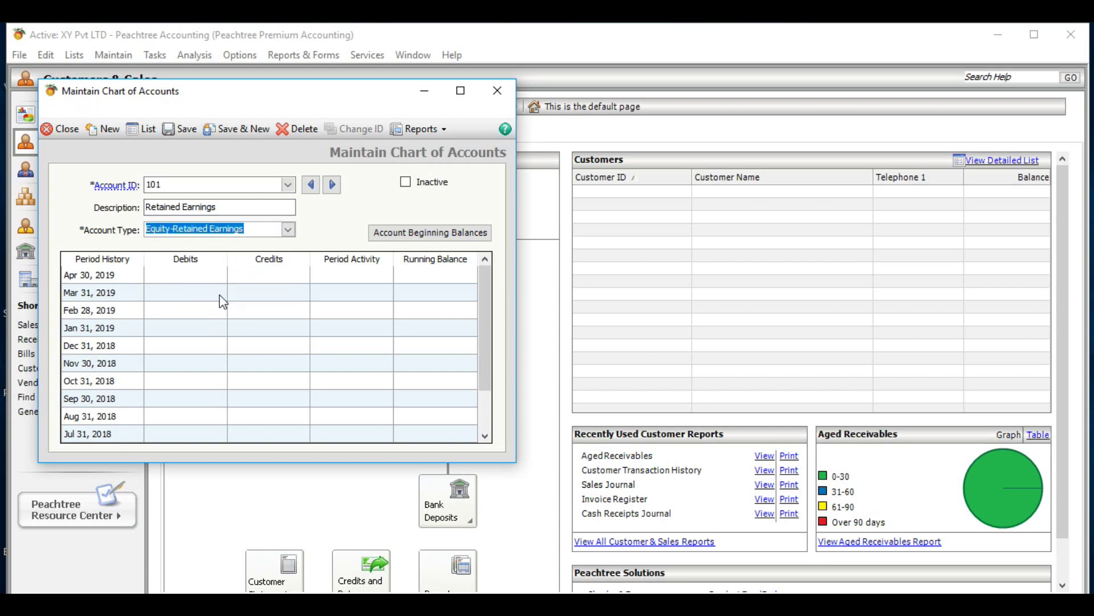
- Save Retained Earnings, then enter account ID 151 with the description Bank Loan
left_click(235, 130)
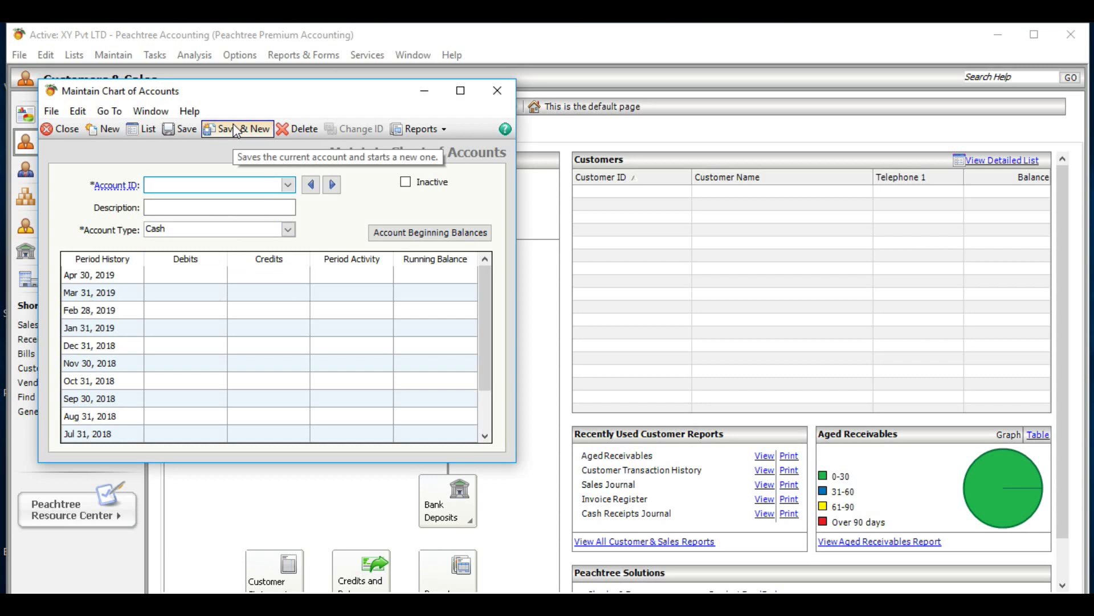
left_click(191, 183)
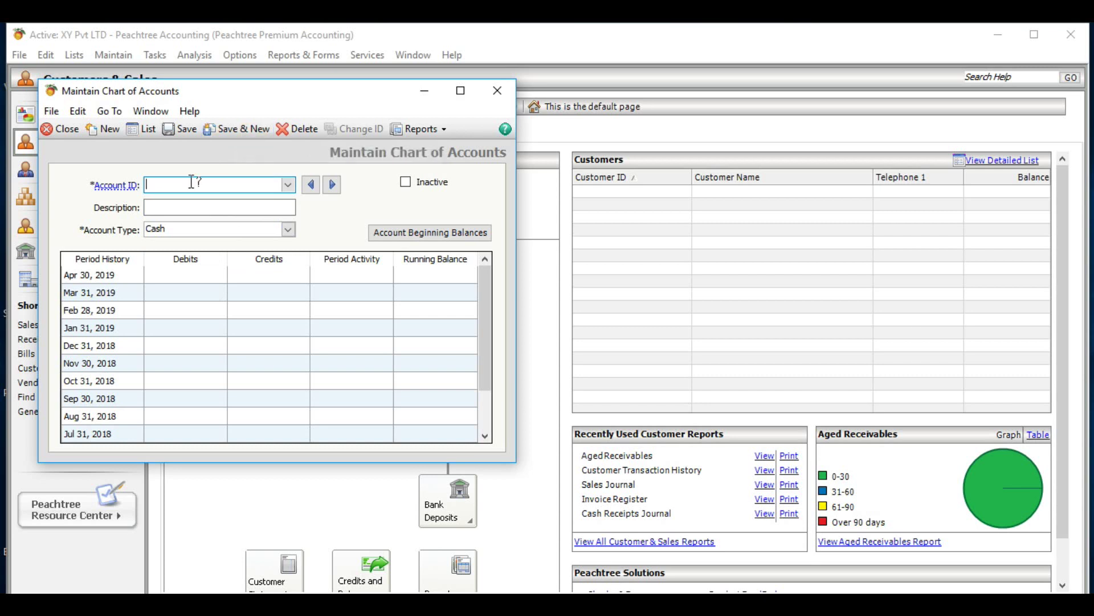
type("10051")
left_click(175, 208)
type("Ba")
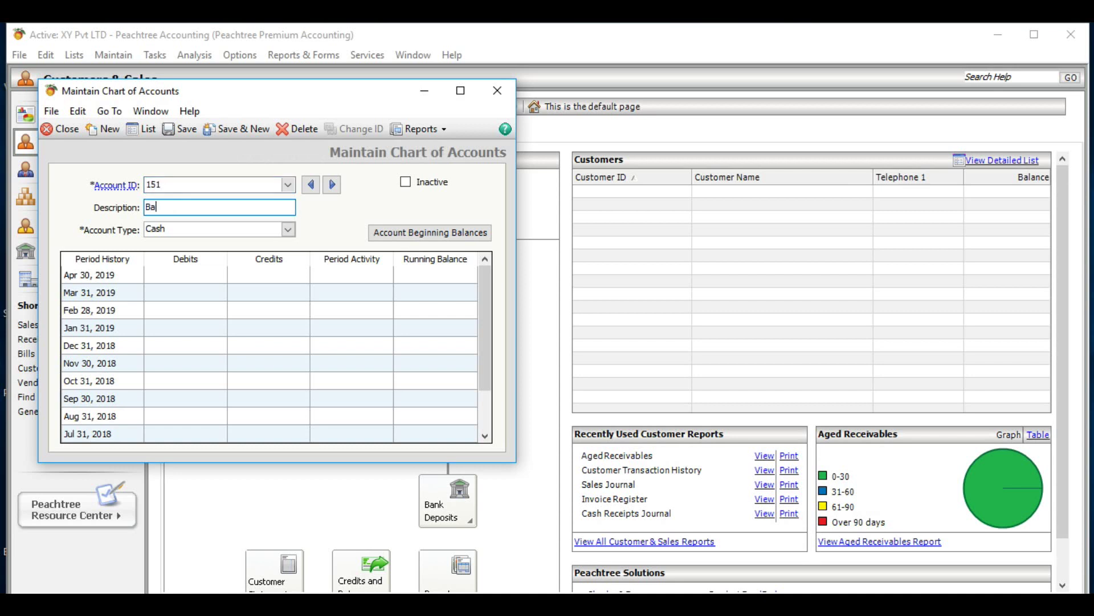
type("nk Loan - HNB")
key("BackSpace")
key("BackSpace")
key("BackSpace")
type("Sey - 55")
key("BackSpace")
key("BackSpace")
type("476")
key("BackSpace")
key("BackSpace")
key("BackSpace")
key("BackSpace")
key("BackSpace")
key("BackSpace")
key("BackSpace")
key("BackSpace")
key("BackSpace")
key("BackSpace")
key("BackSpace")
key("BackSpace")
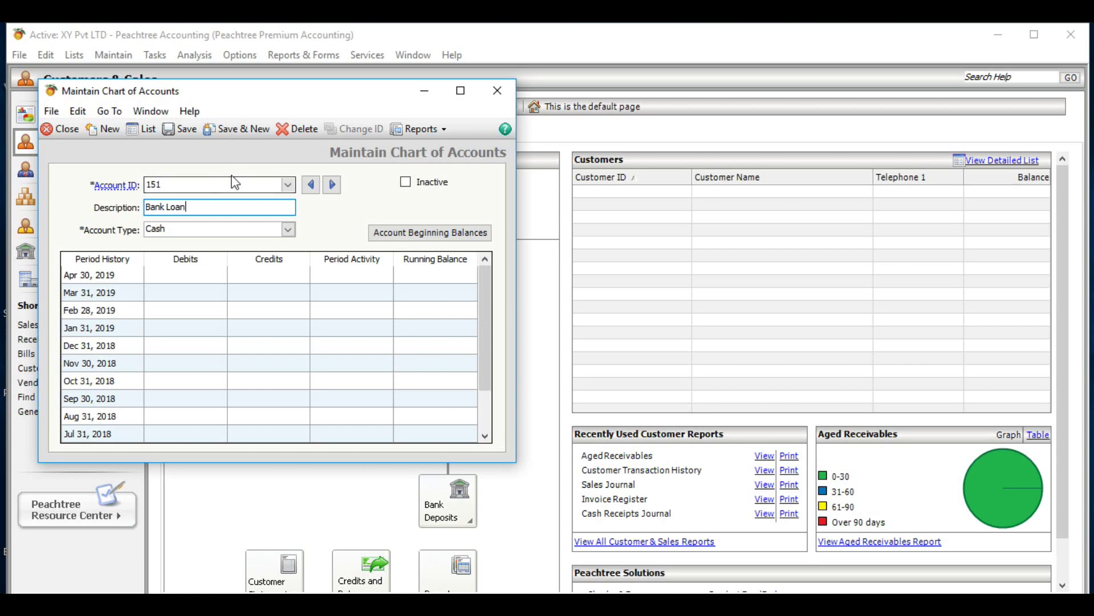
- Set account 151's type to Long Term Liabilities and save it
left_click(288, 231)
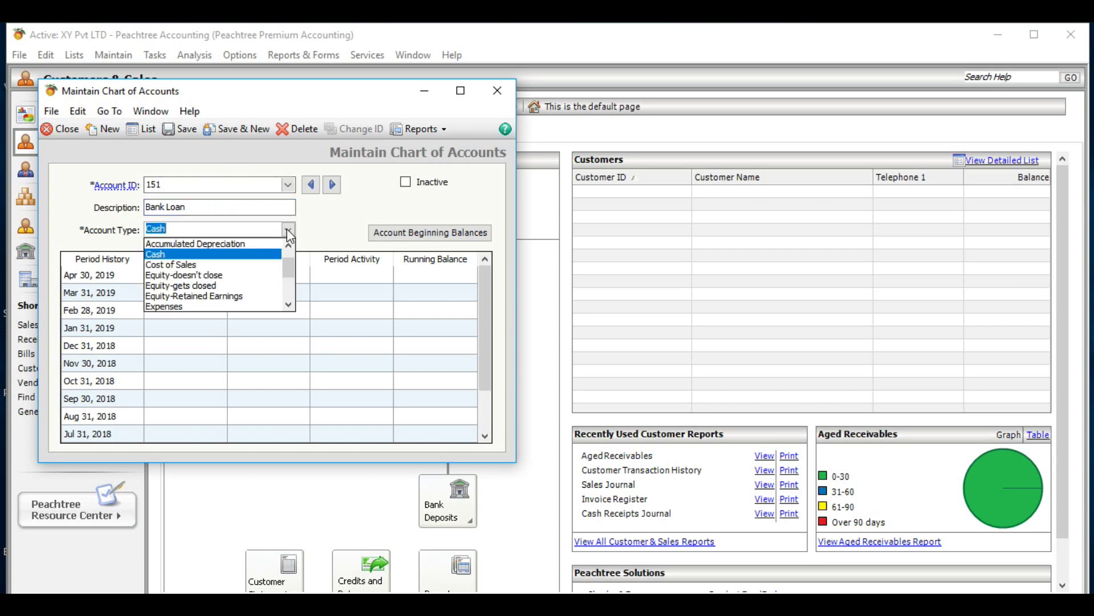
left_click(289, 306)
left_click(288, 306)
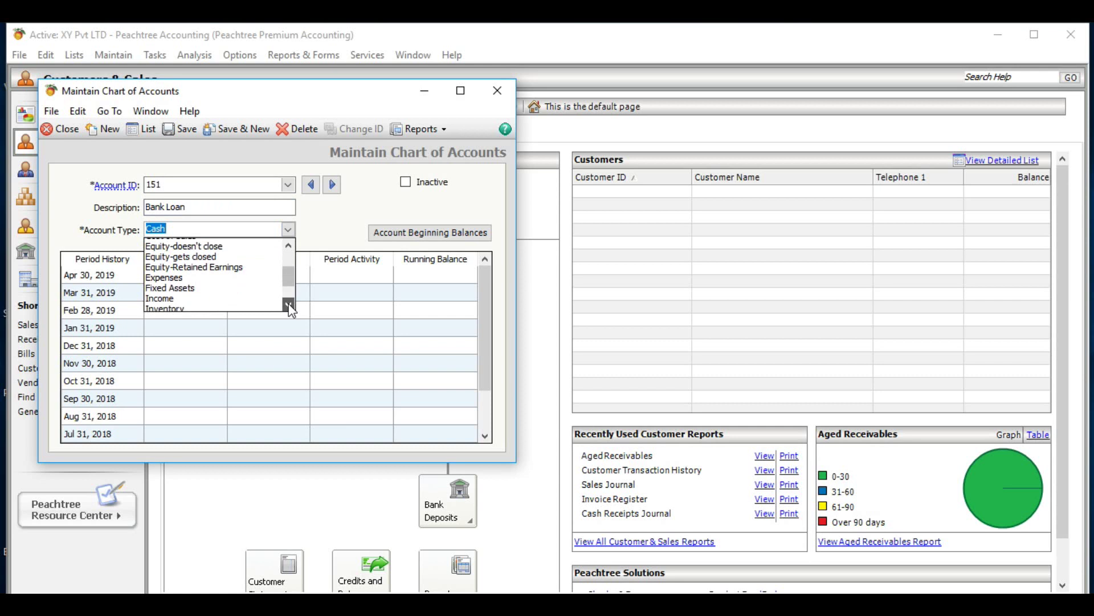
left_click(288, 305)
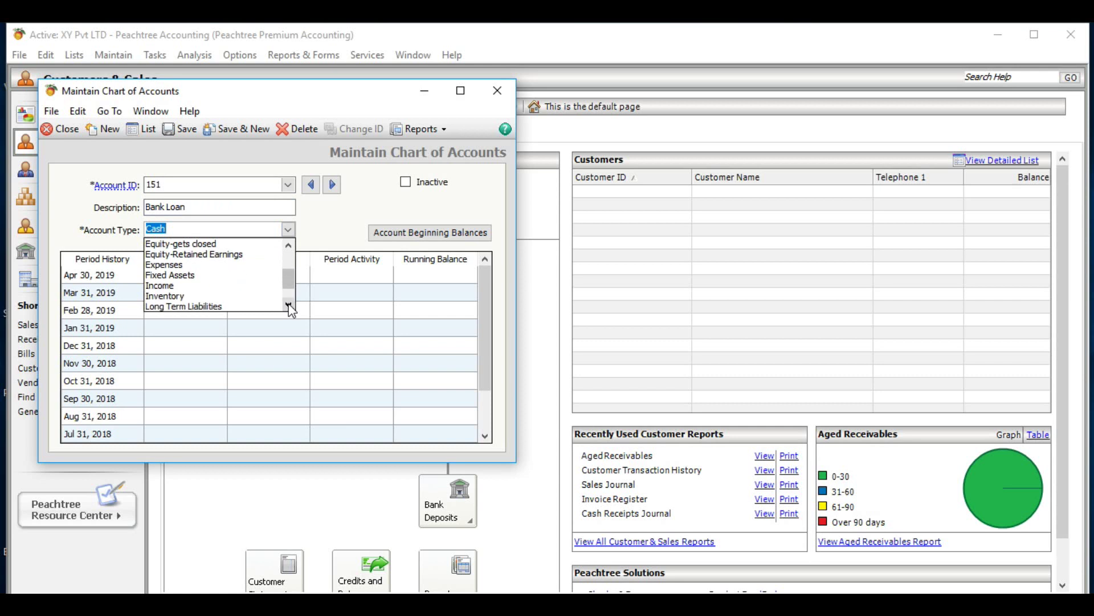
left_click(231, 307)
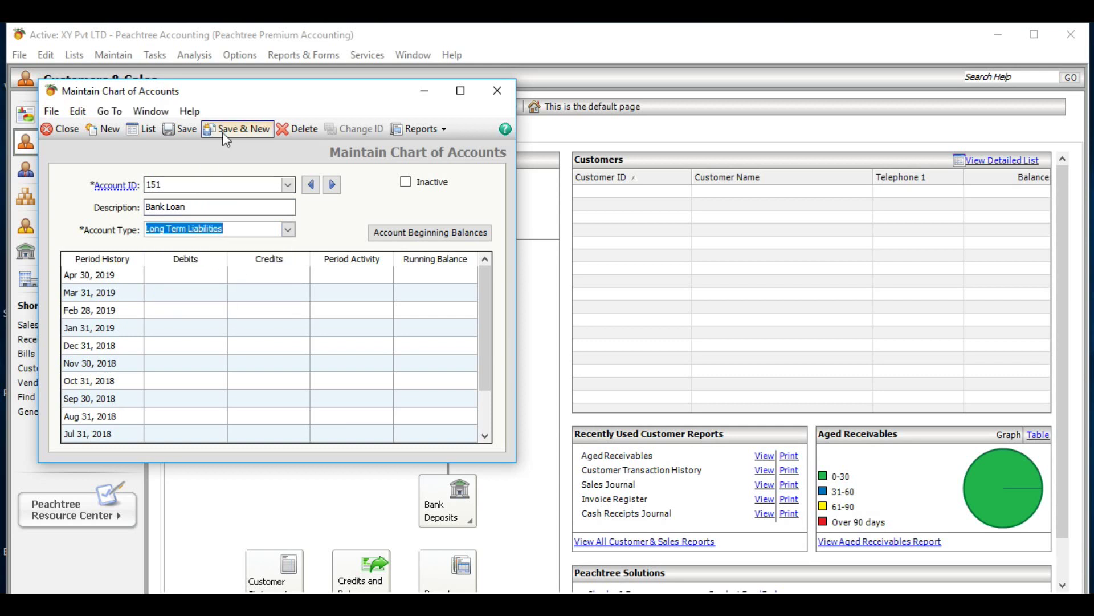
left_click(244, 133)
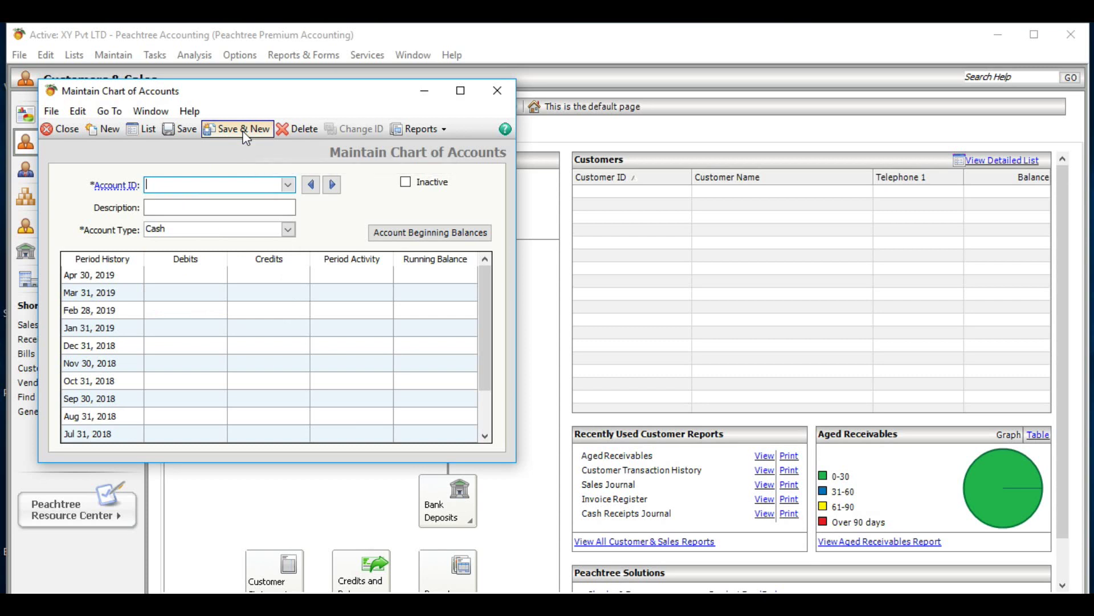
- Create account 175 'Trade creditors' with type Accounts Payable and save it
type("175")
left_click(202, 208)
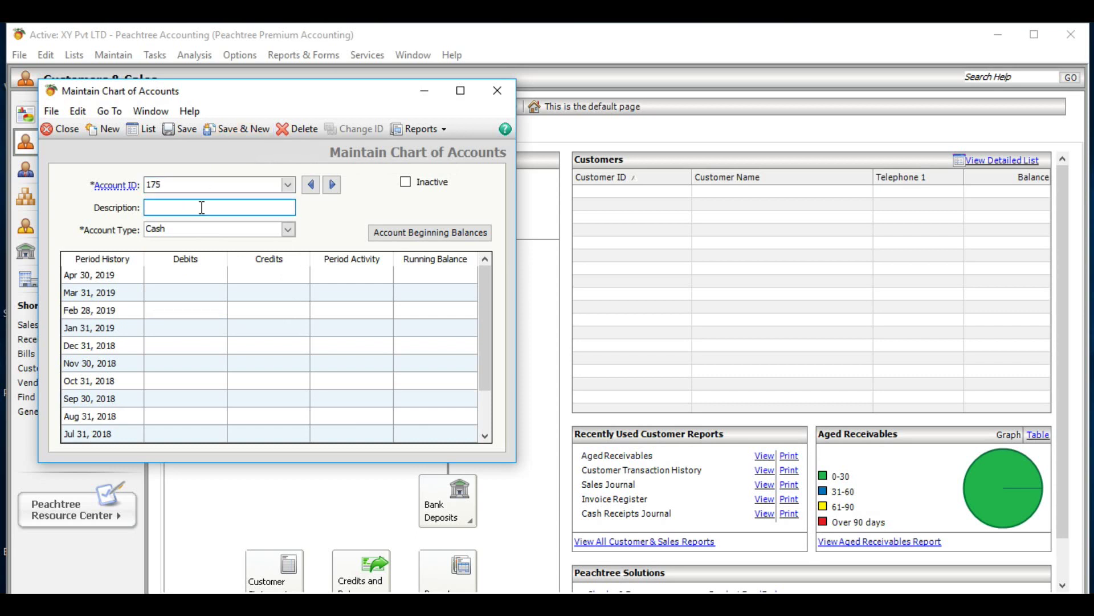
type("Trade creditors")
left_click(289, 230)
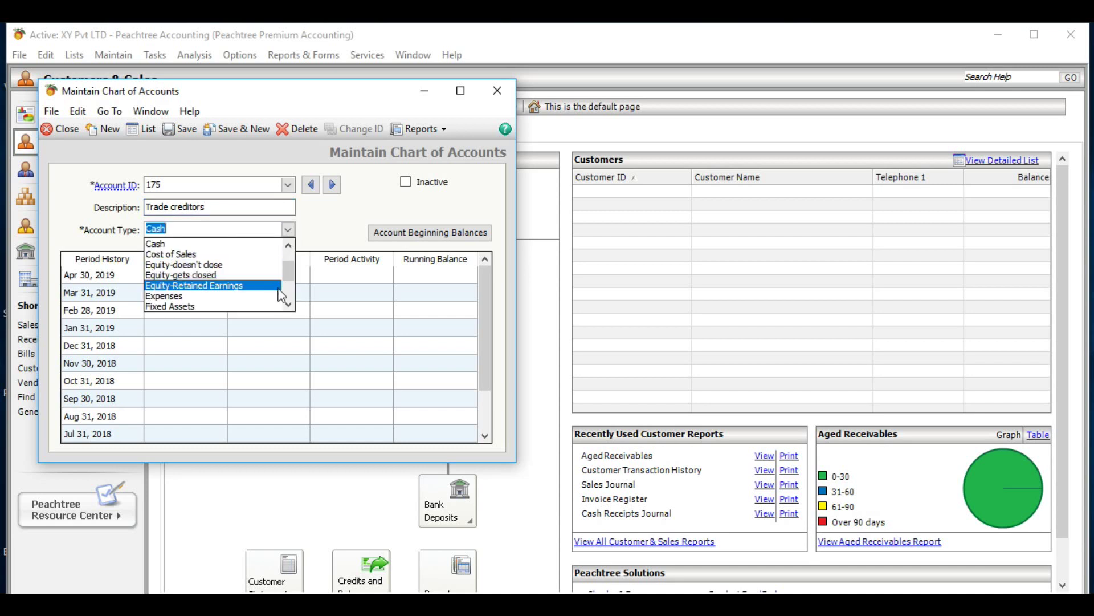
left_click(288, 245)
left_click(288, 245)
left_click(288, 245)
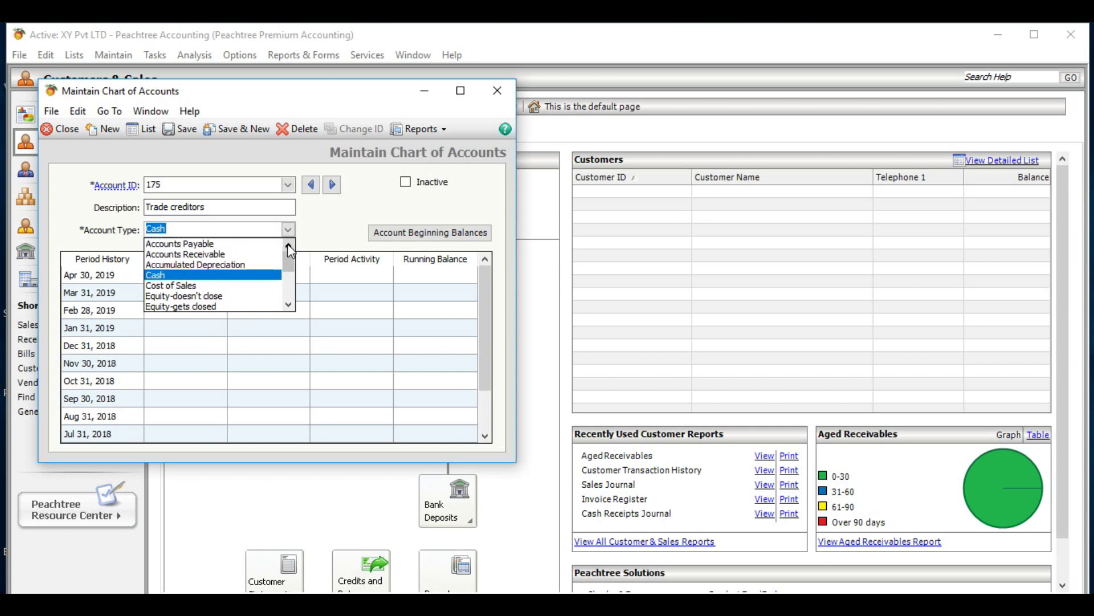
left_click(227, 243)
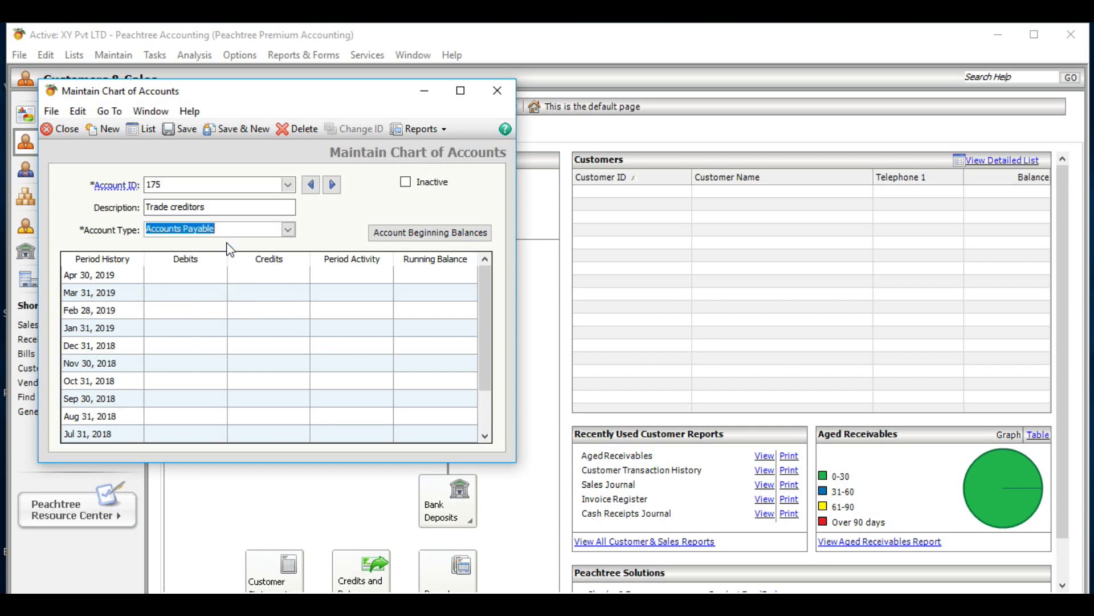
left_click(238, 128)
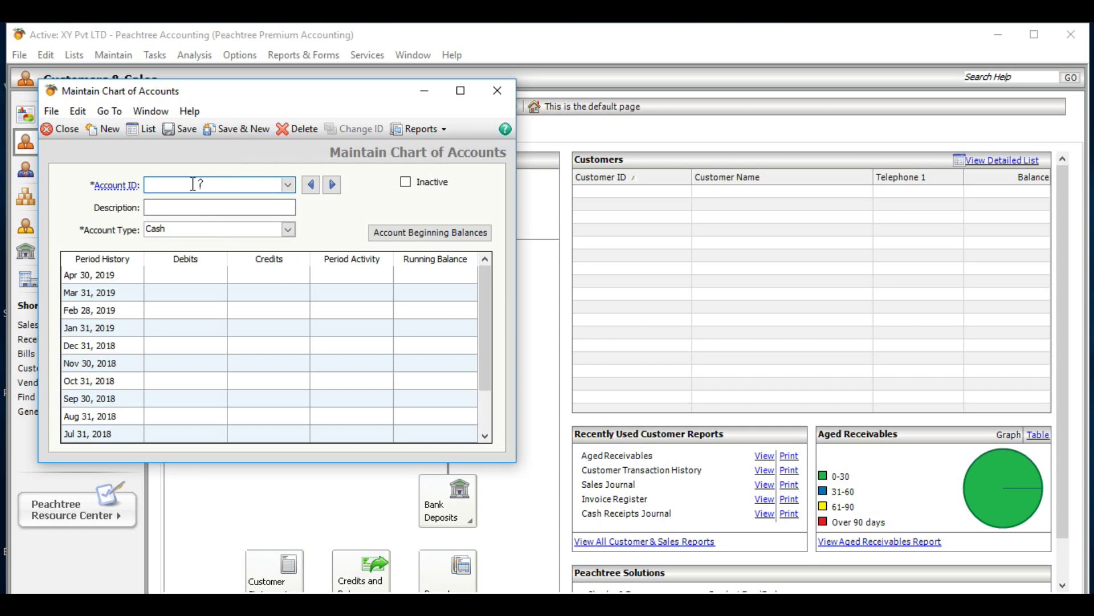
- Create account 176 'EPF Payable' with type Other Current Liabilities and save it
type("176")
left_click(172, 207)
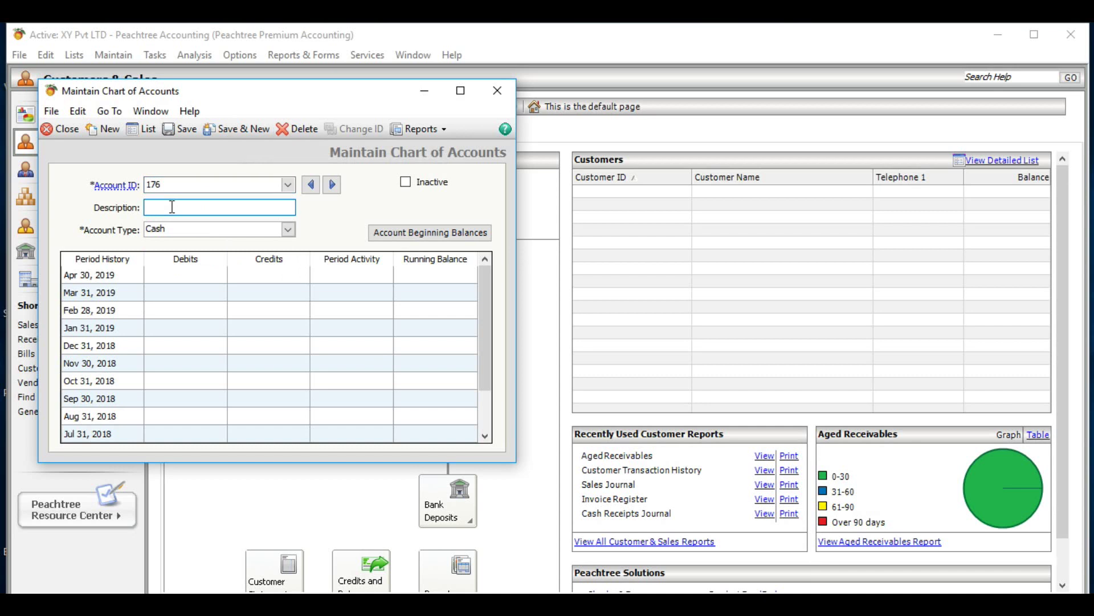
type("EPF Payable")
left_click(288, 230)
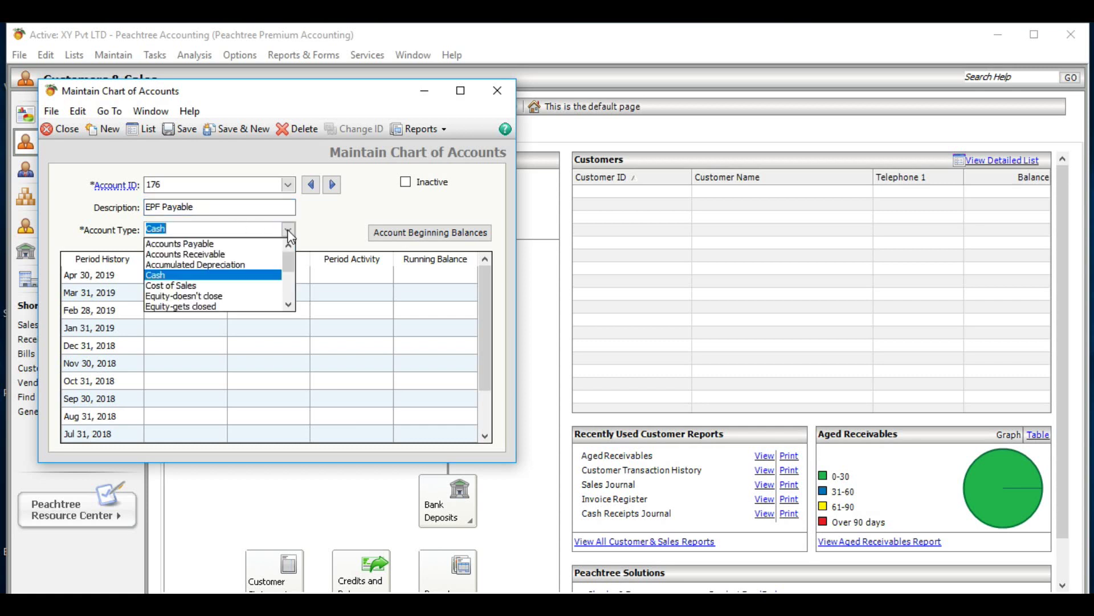
left_click(287, 306)
left_click(288, 305)
left_click(289, 305)
left_click(288, 305)
left_click(288, 305)
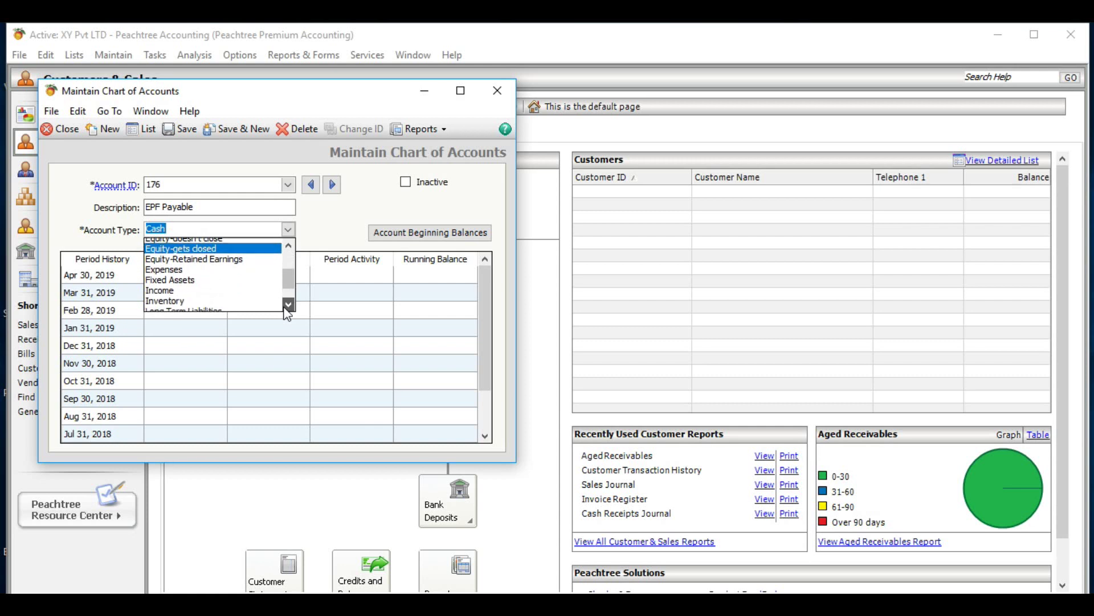
left_click(288, 305)
left_click(289, 305)
left_click(289, 305)
left_click(288, 305)
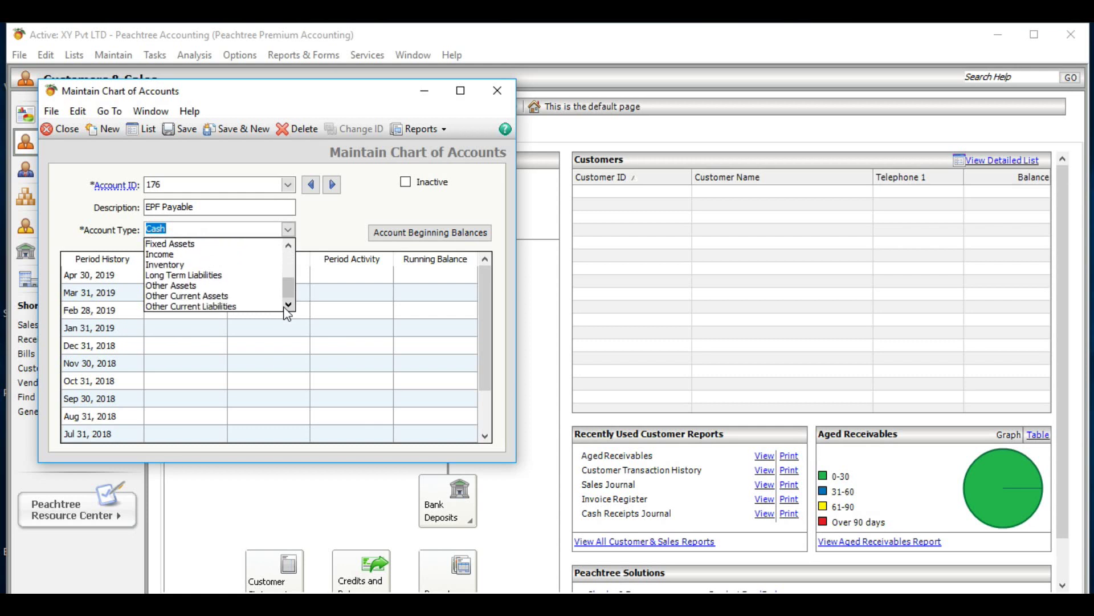
left_click(232, 307)
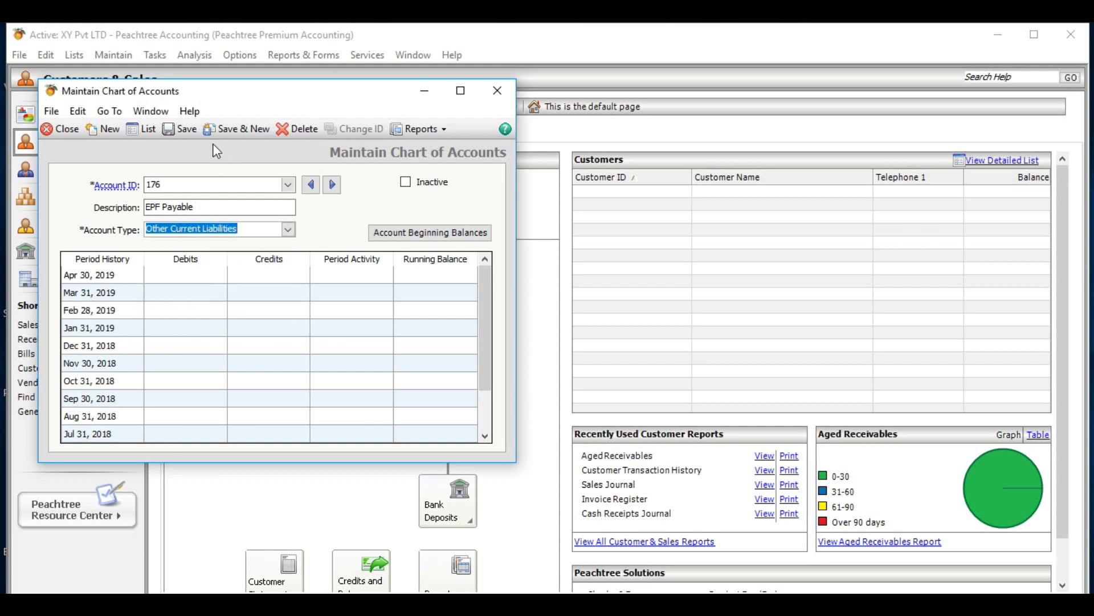
left_click(235, 126)
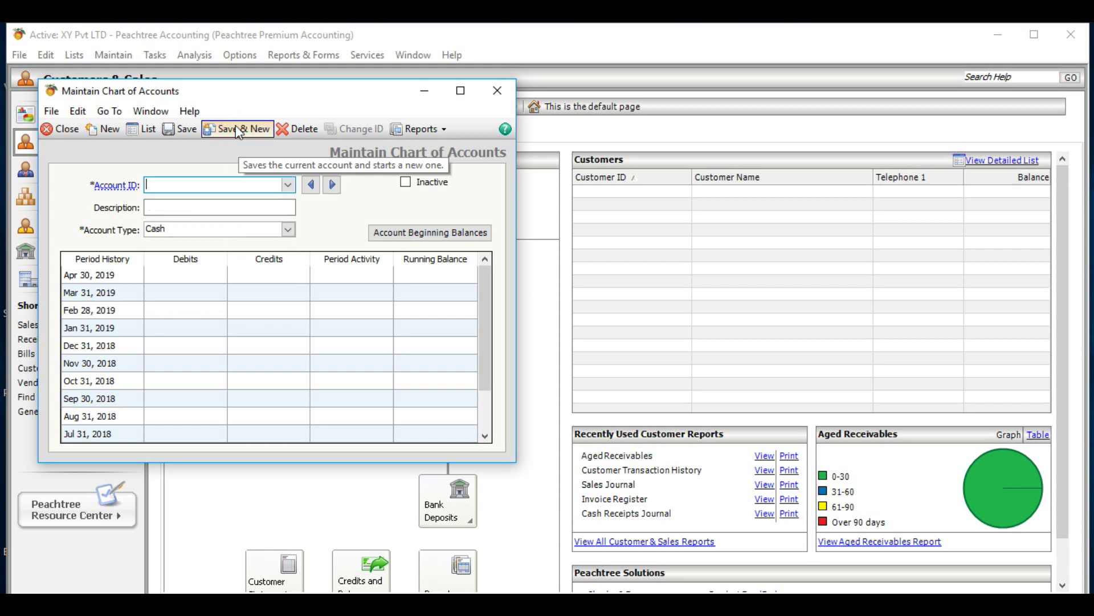
- Create account 177 'ETF Payable' with type Other Current Liabilities and save it
type("177")
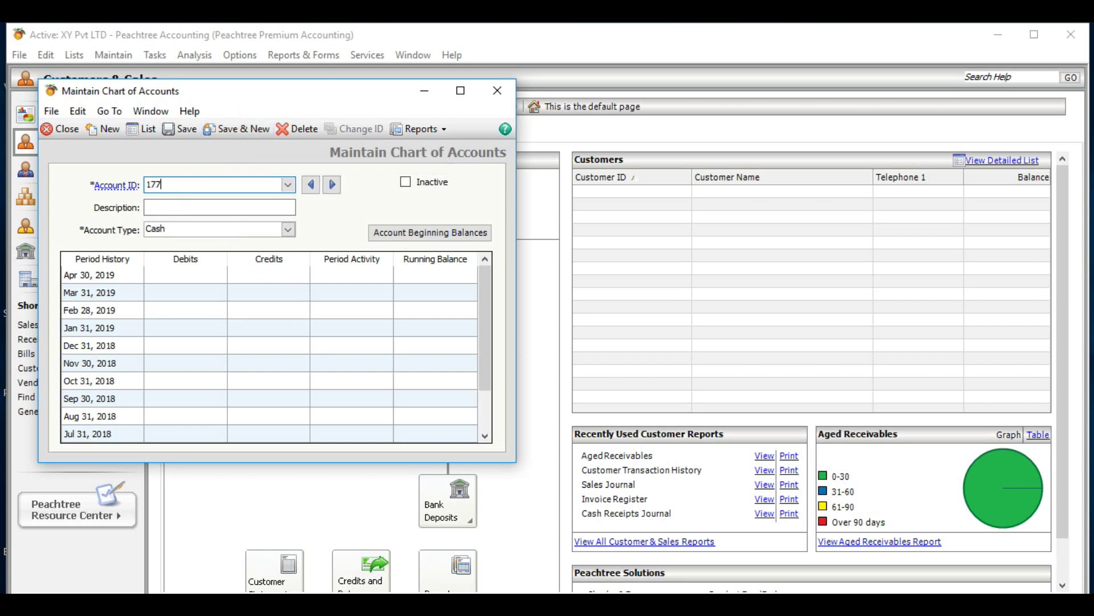
left_click(188, 207)
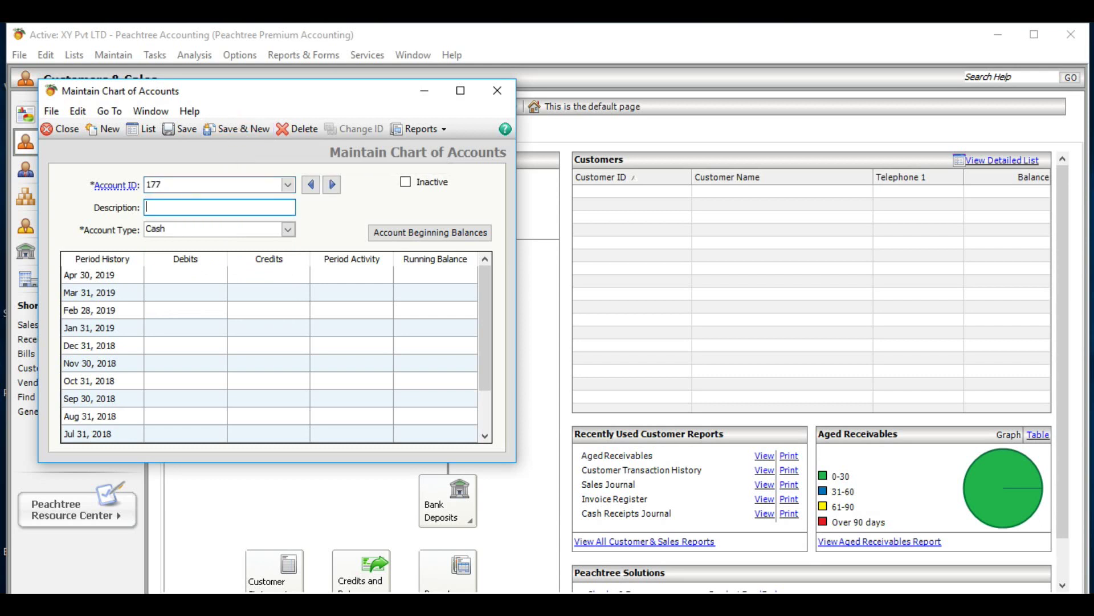
type("ETF Payable")
left_click(288, 230)
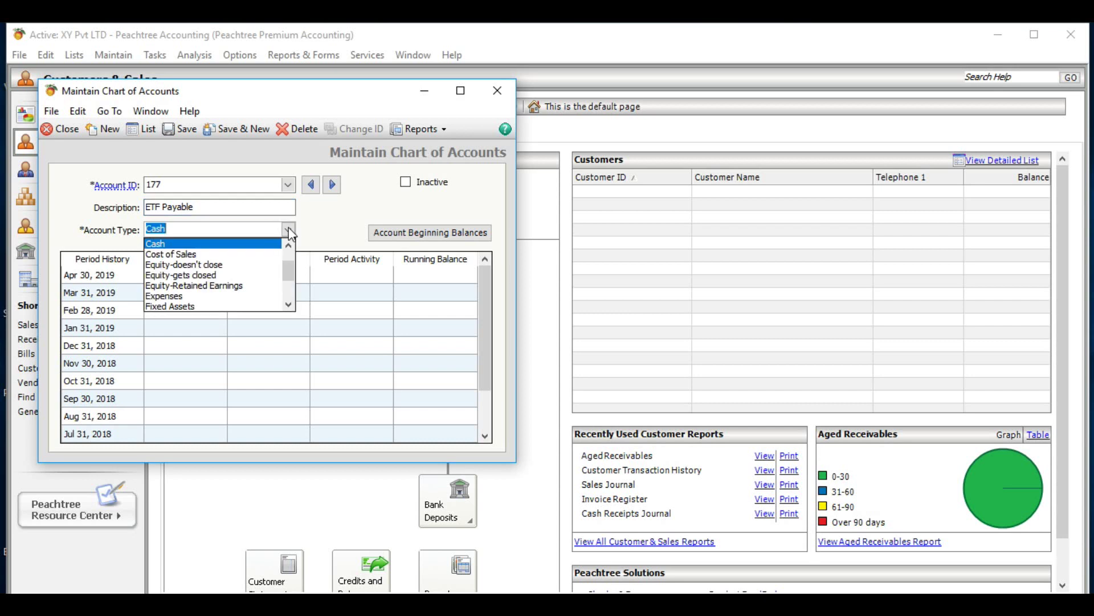
left_click(289, 305)
left_click(289, 306)
left_click(289, 305)
left_click(289, 305)
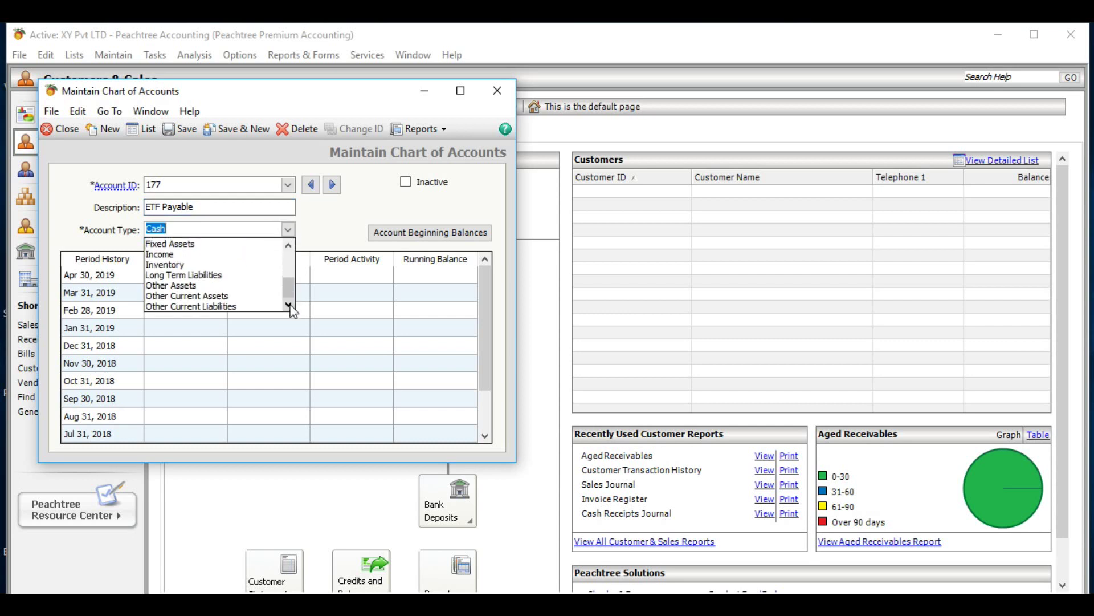
left_click(235, 306)
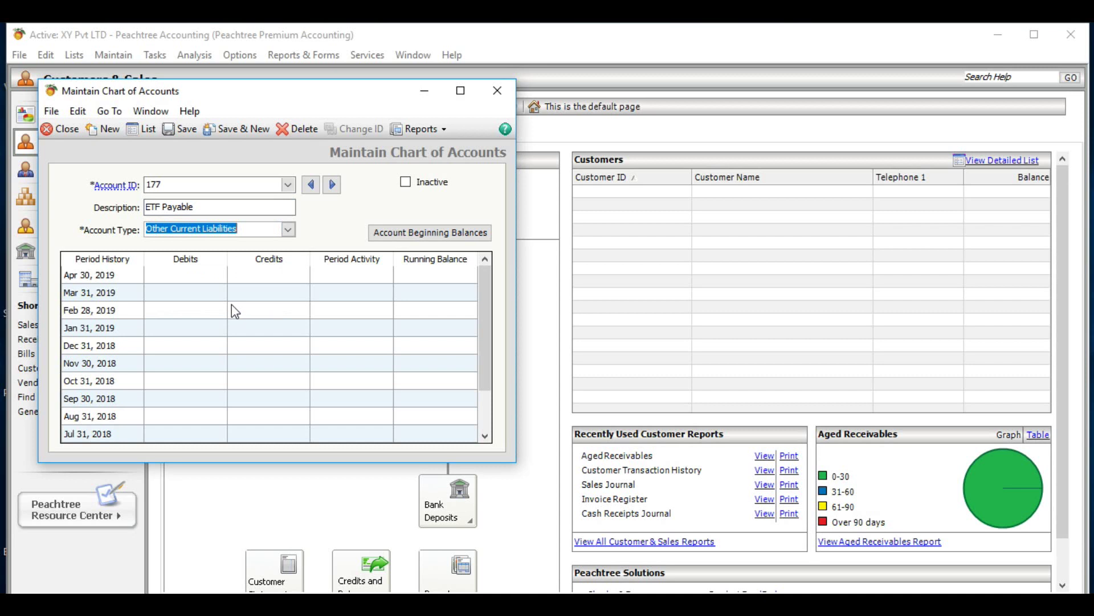
left_click(230, 128)
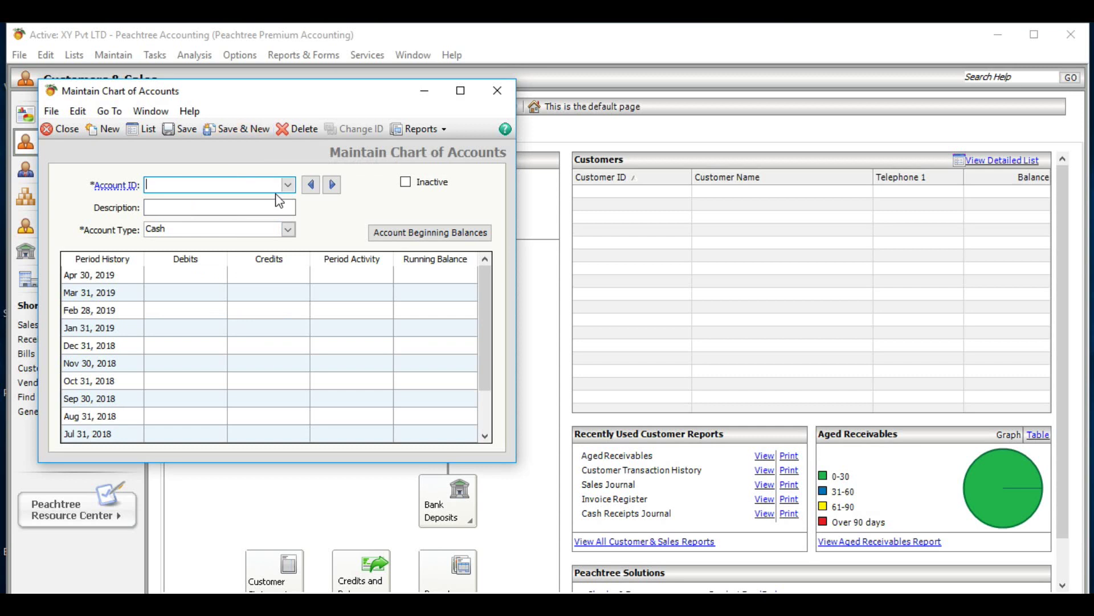
left_click(289, 231)
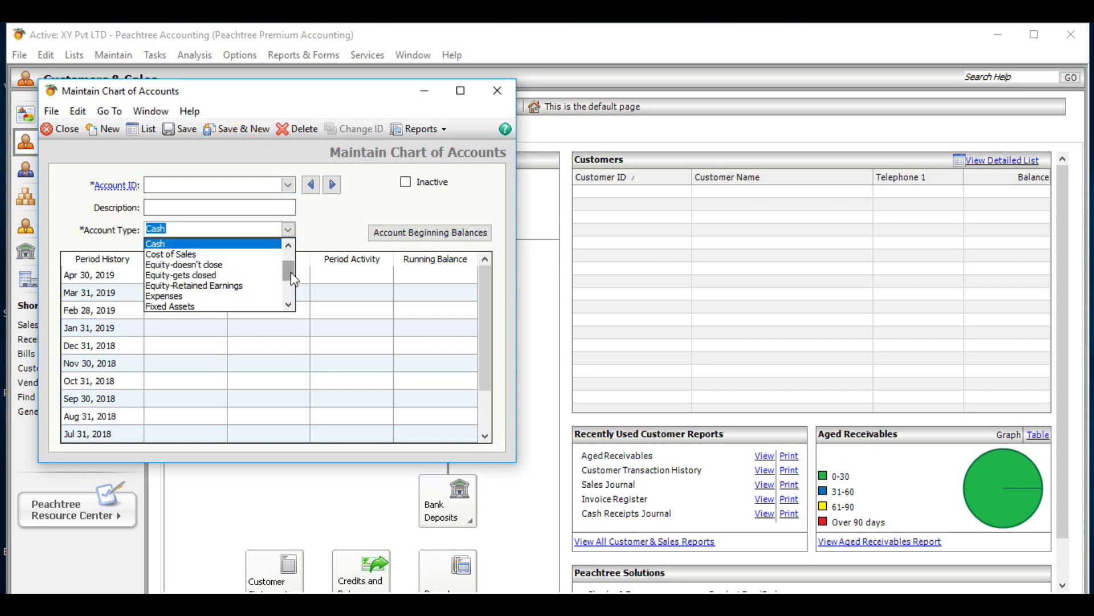
- Create account 200 'Salary' with type Expenses and save it
left_click(289, 305)
left_click(288, 307)
left_click(288, 307)
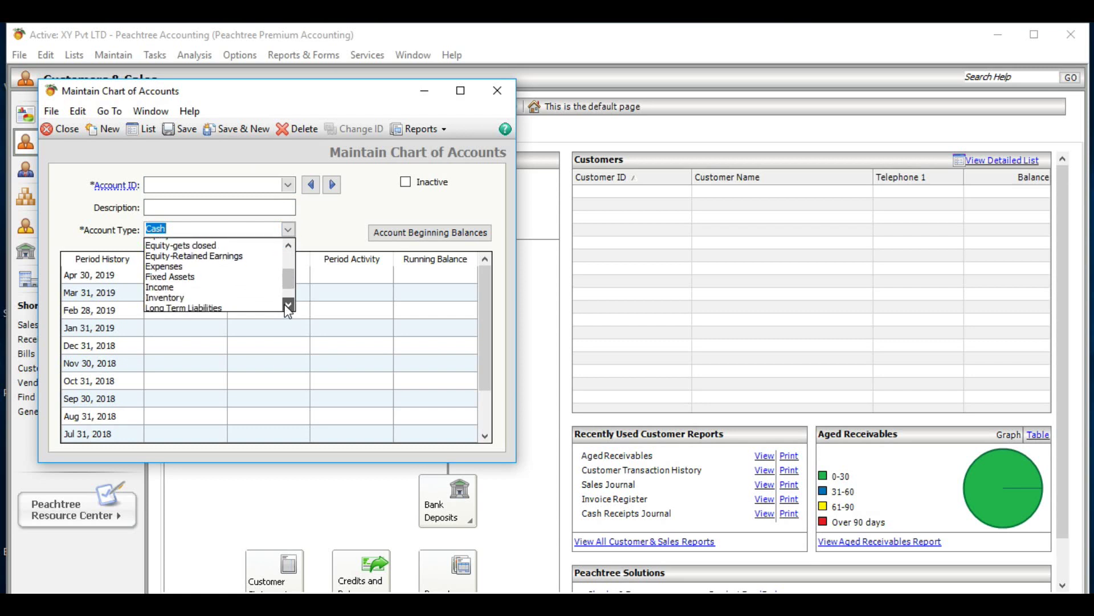
left_click(288, 306)
left_click(288, 306)
left_click(289, 307)
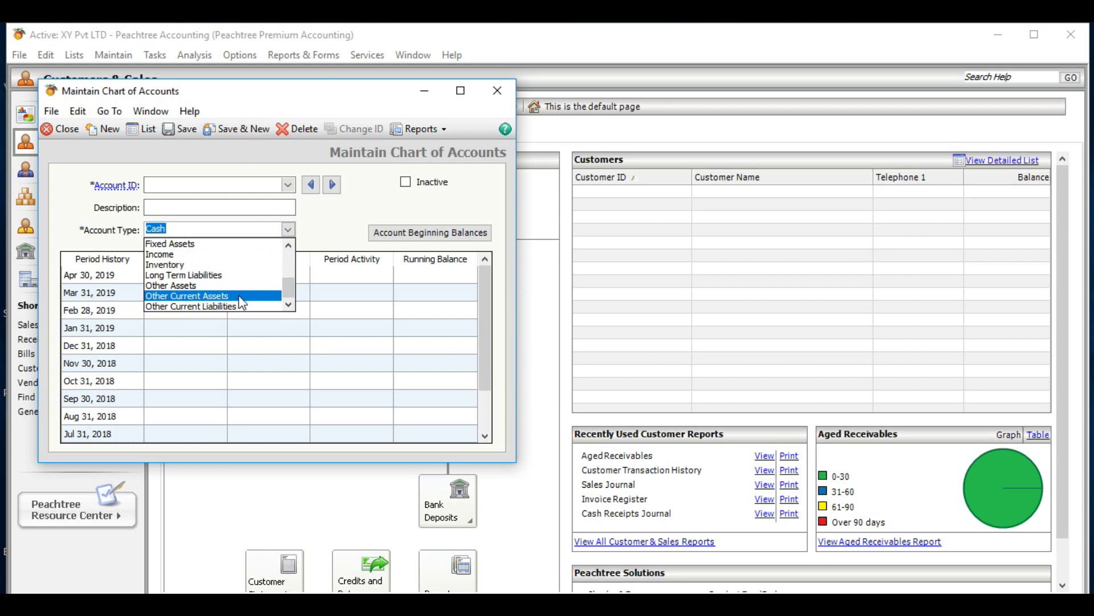
left_click(208, 184)
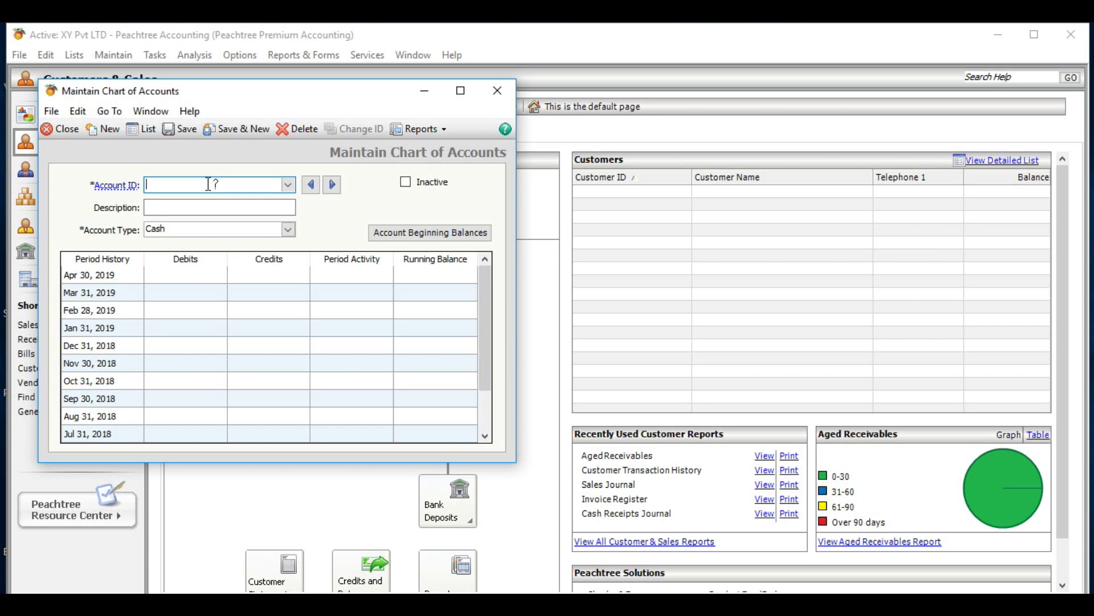
type("200")
left_click(199, 207)
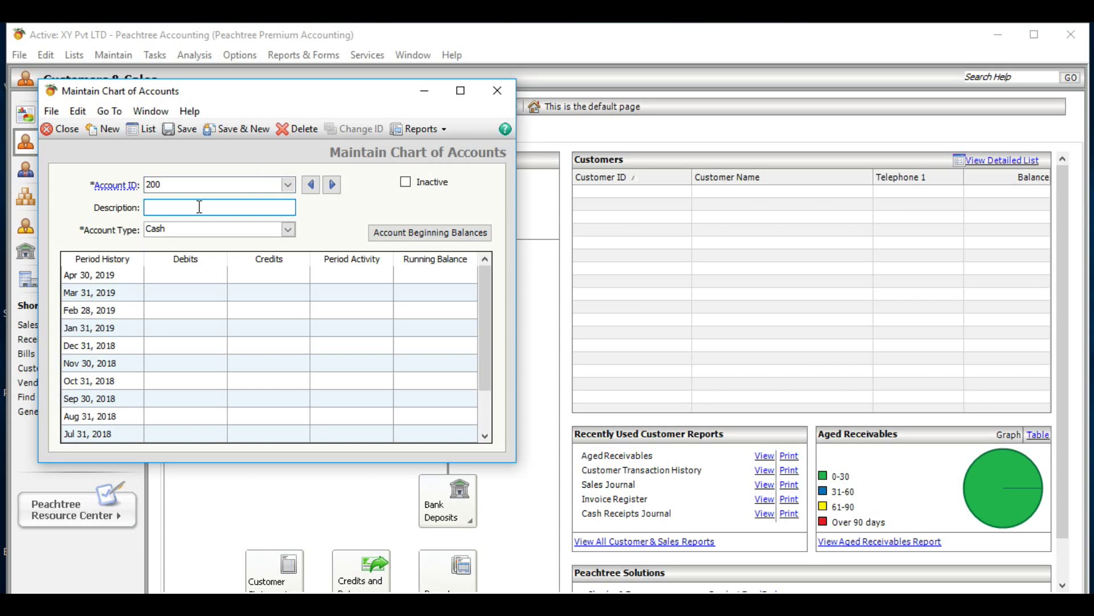
type("Salary")
left_click(288, 229)
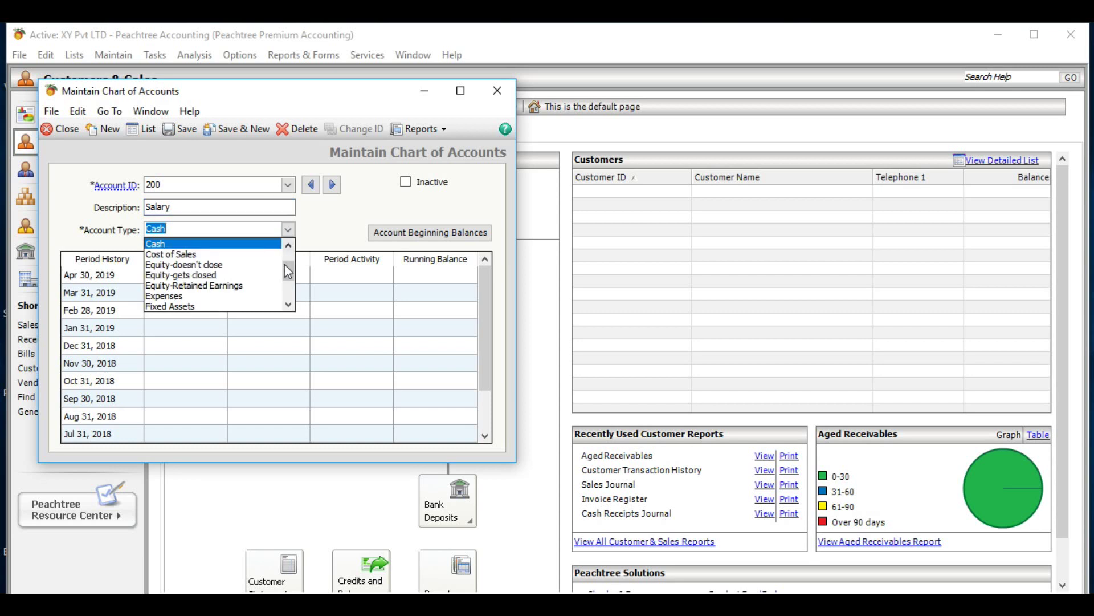
left_click(213, 295)
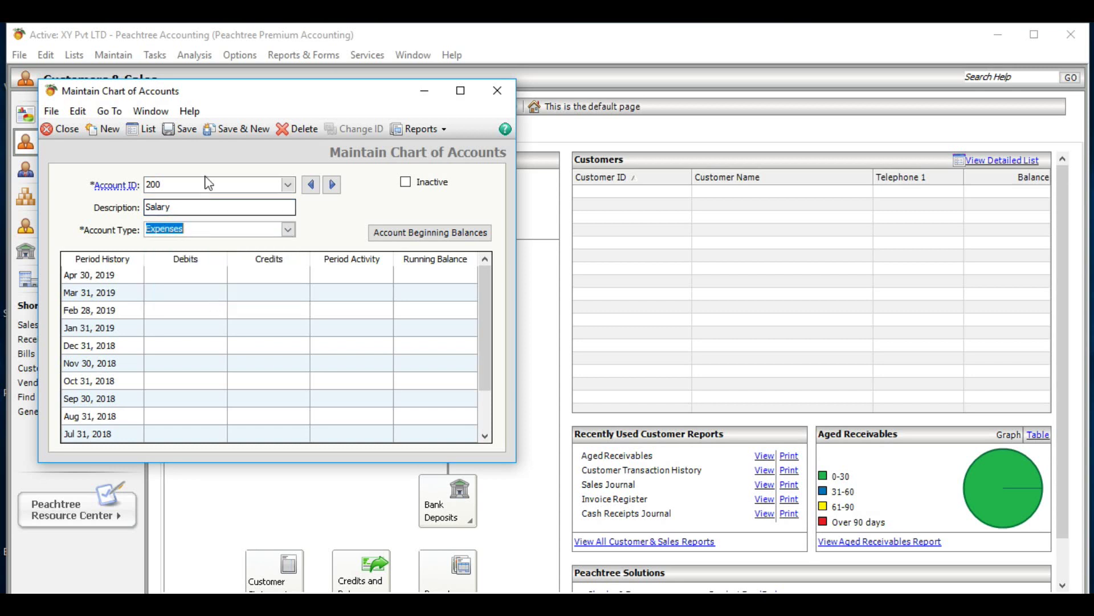
left_click(246, 130)
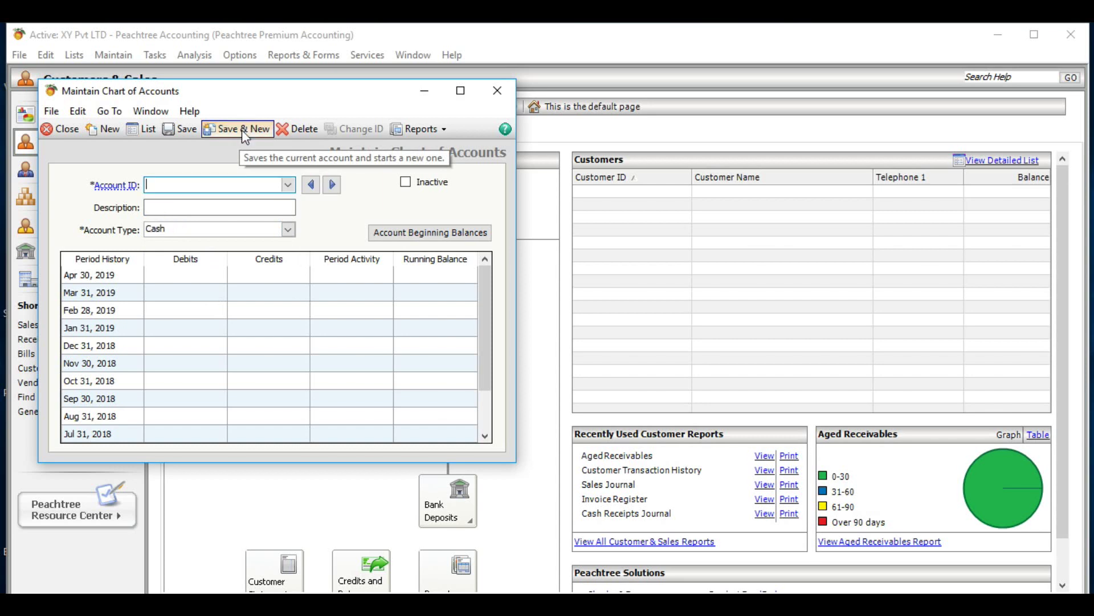
- Create account 201 'Electricity' as an Expenses account and save it
type("201")
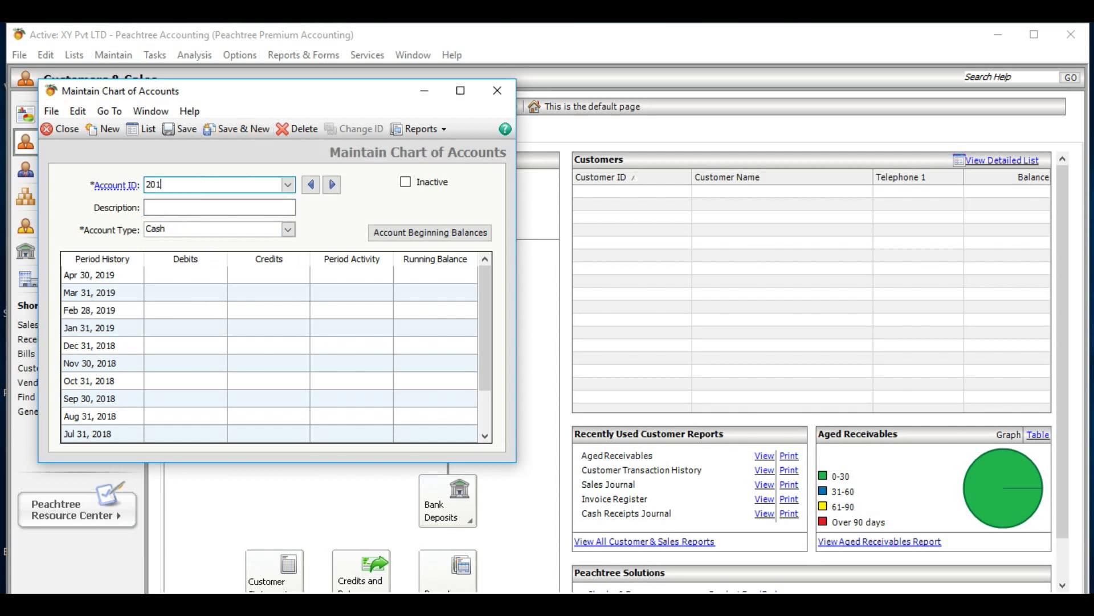
left_click(205, 206)
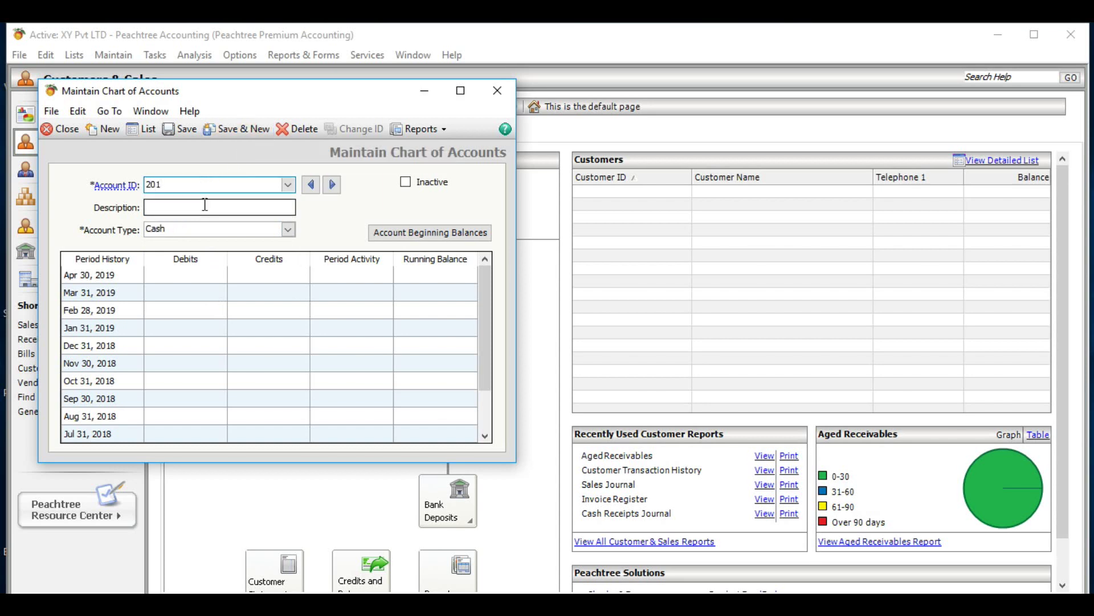
type("E")
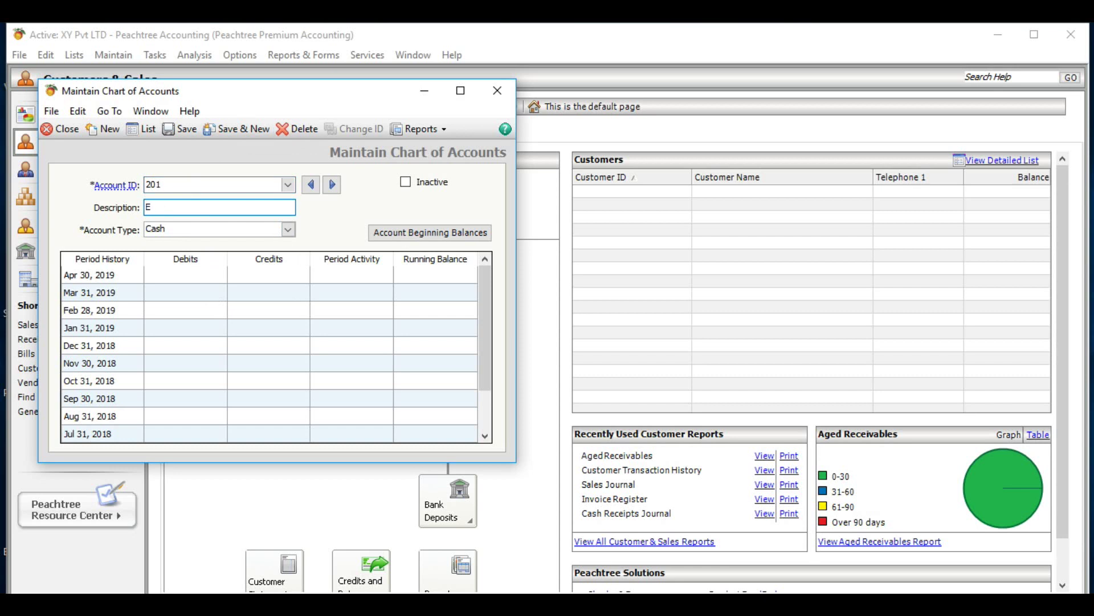
type("lectricity")
left_click(288, 230)
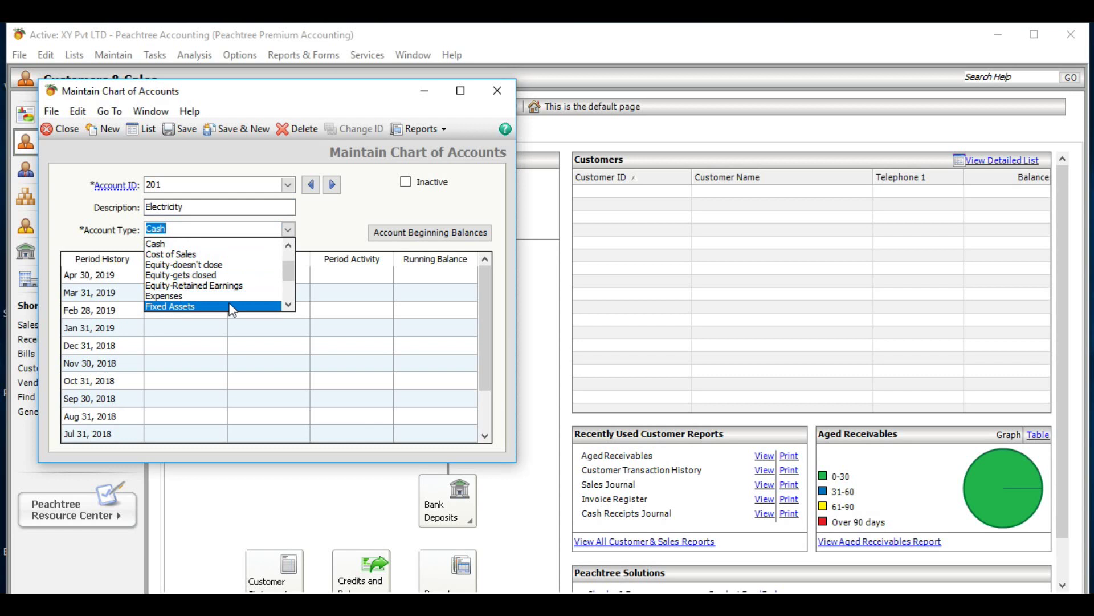
left_click(232, 297)
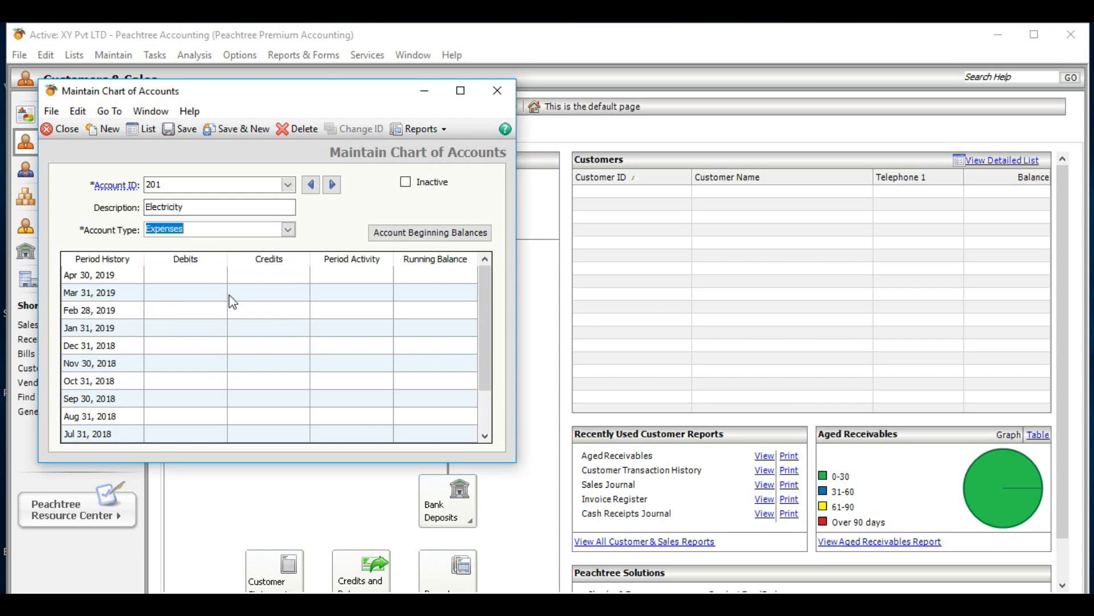
left_click(227, 131)
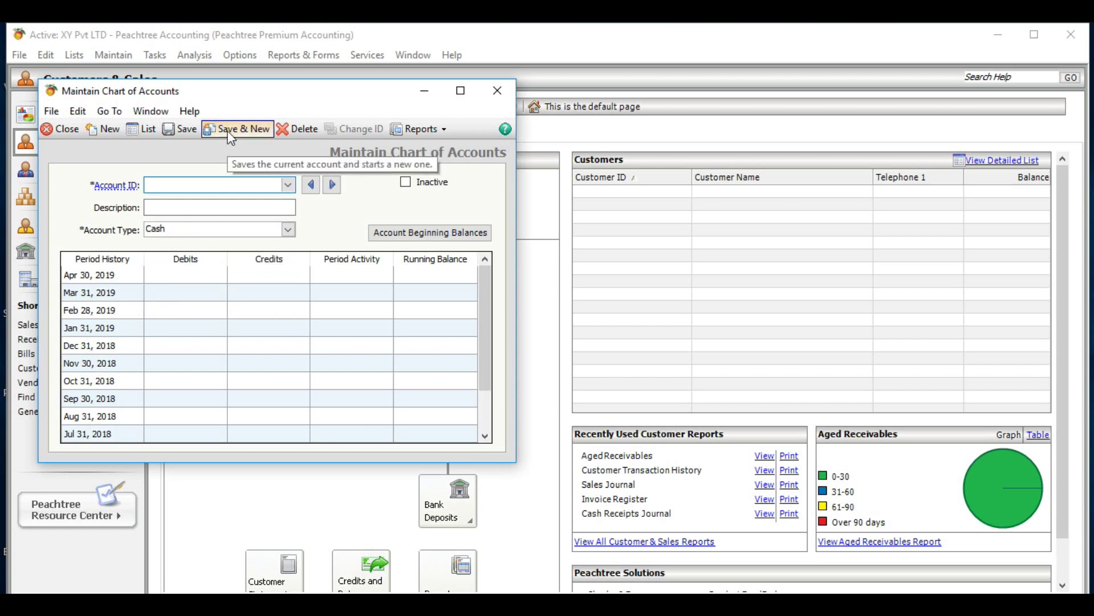
- Create account 202 'Accountany Fee' as an Expenses account and save it
type("202")
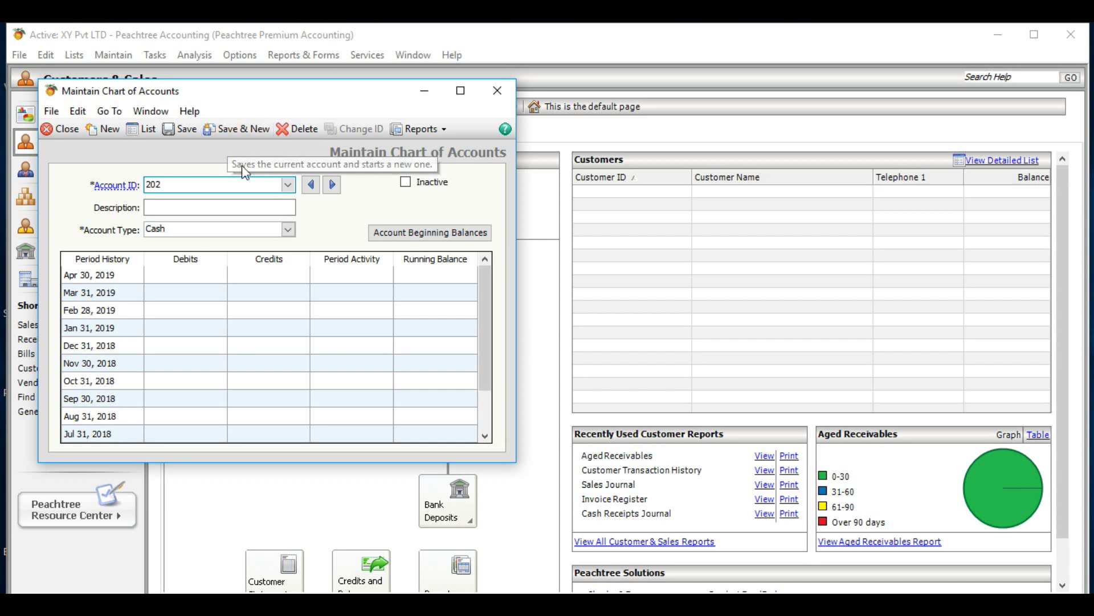
left_click(240, 206)
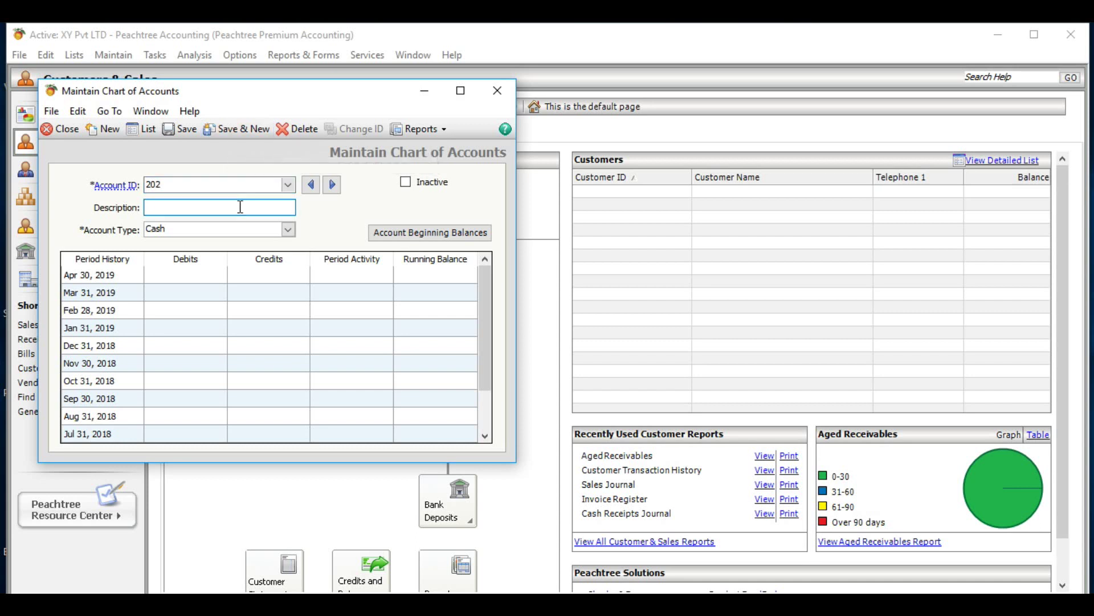
type("Accountany Fee")
left_click(279, 229)
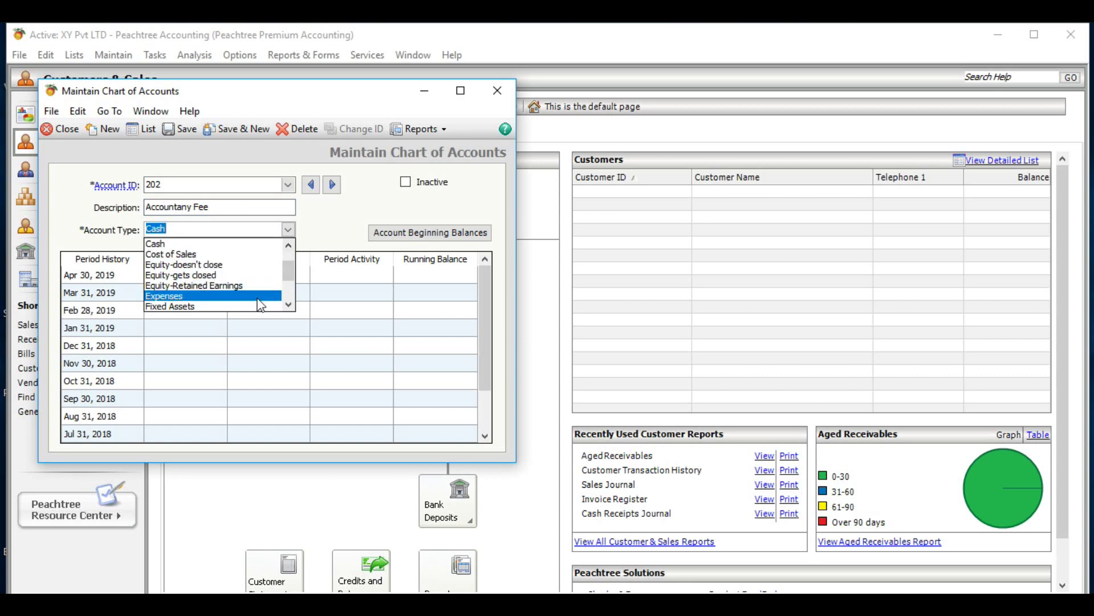
left_click(261, 296)
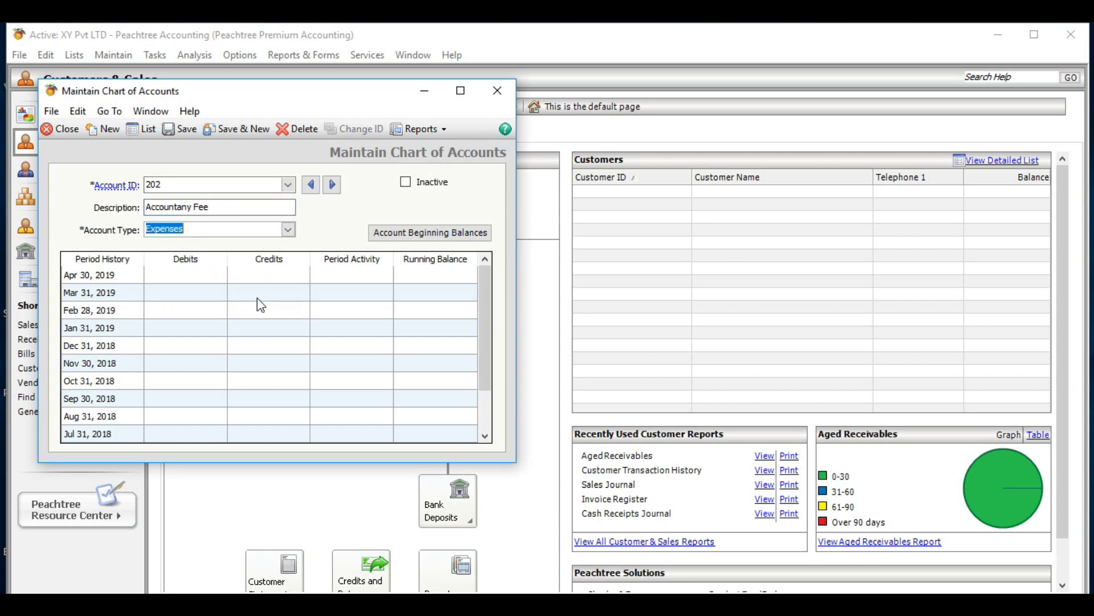
left_click(235, 132)
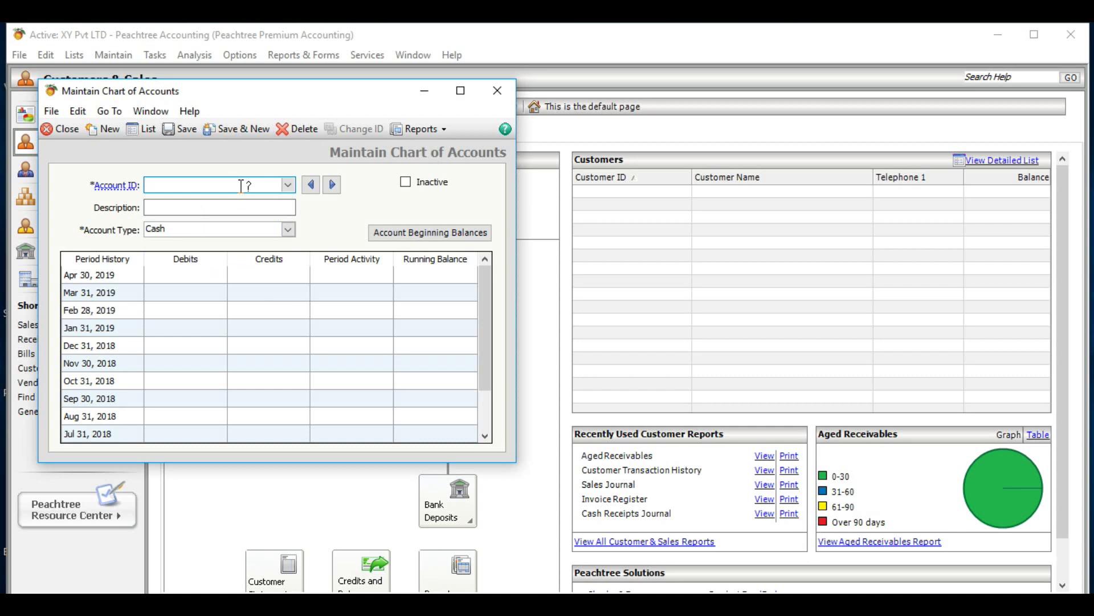
- Create account 300 with description 'Sales' and type Income, then save it
type("300")
left_click(200, 210)
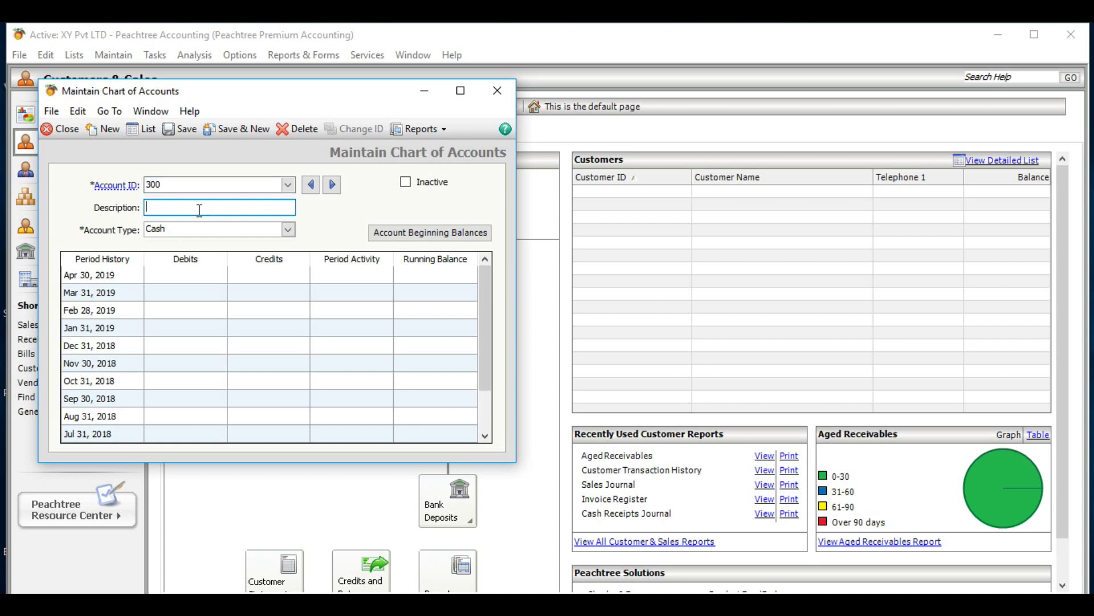
type("Sales - VAT Liable")
key("BackSpace")
key("BackSpace")
key("BackSpace")
key("BackSpace")
key("BackSpace")
key("BackSpace")
type("Exempt")
key("BackSpace")
key("BackSpace")
key("BackSpace")
key("BackSpace")
key("BackSpace")
key("BackSpace")
key("BackSpace")
key("BackSpace")
key("BackSpace")
key("BackSpace")
key("BackSpace")
key("BackSpace")
left_click(286, 232)
left_click(288, 231)
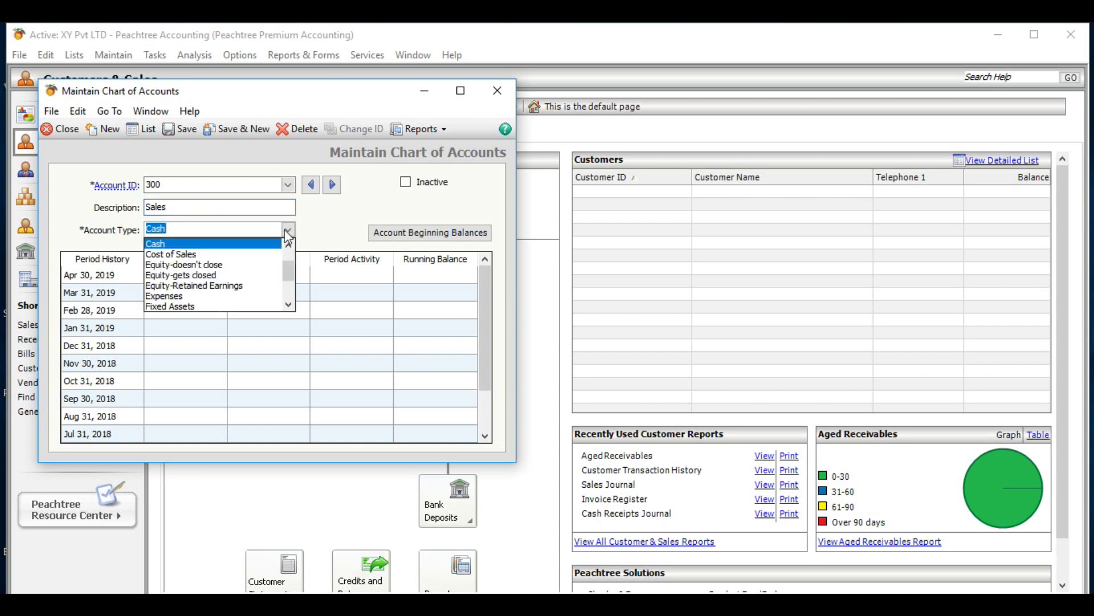
left_click(289, 306)
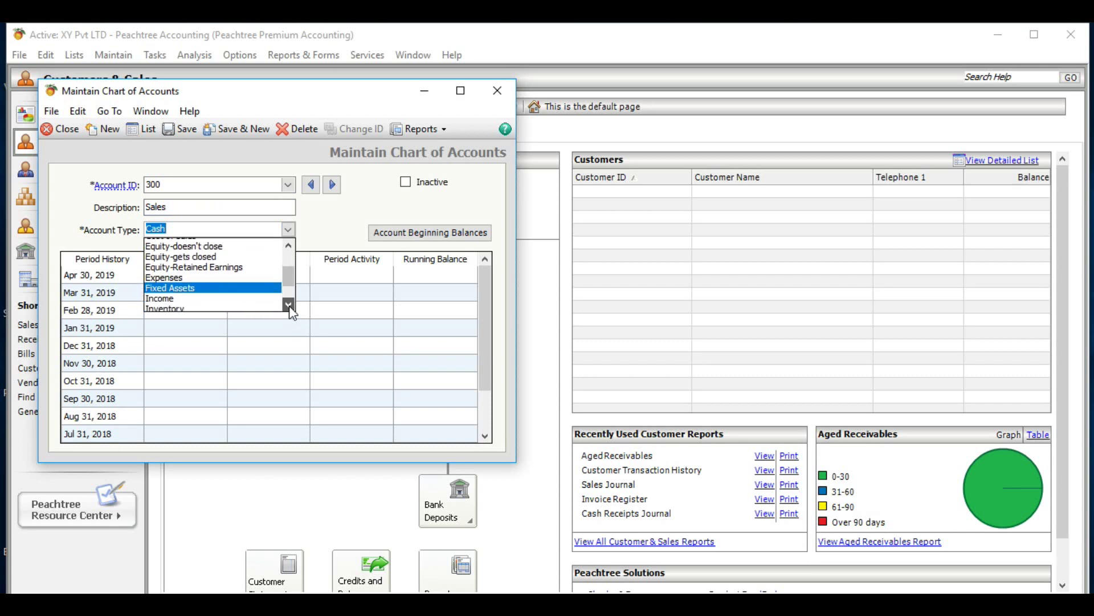
left_click(227, 276)
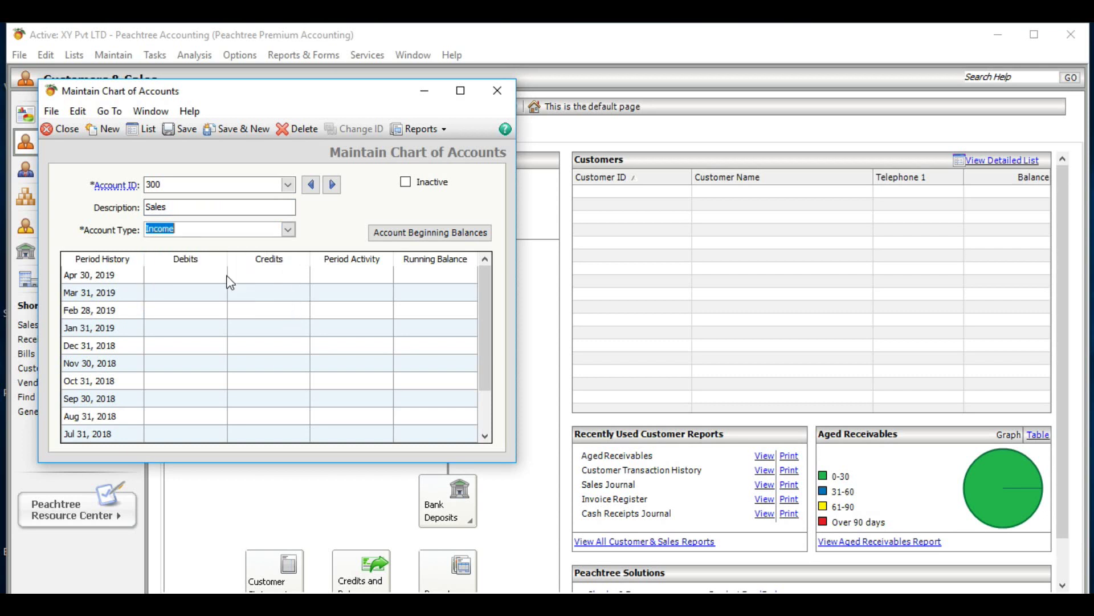
left_click(240, 136)
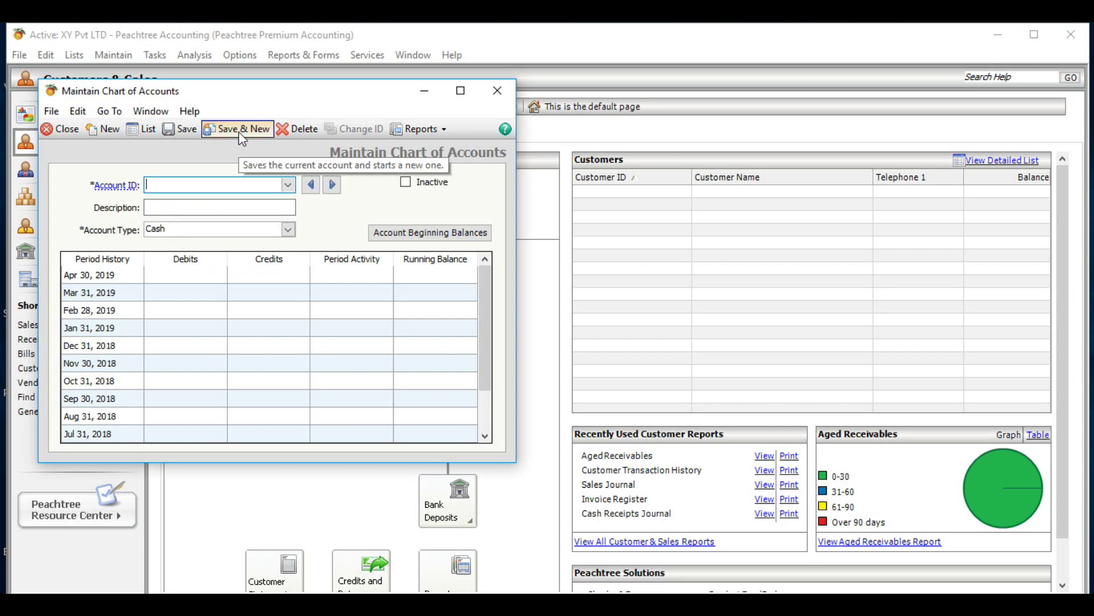
- Create account 301 'Interest Income' with type Income and save it
type("301")
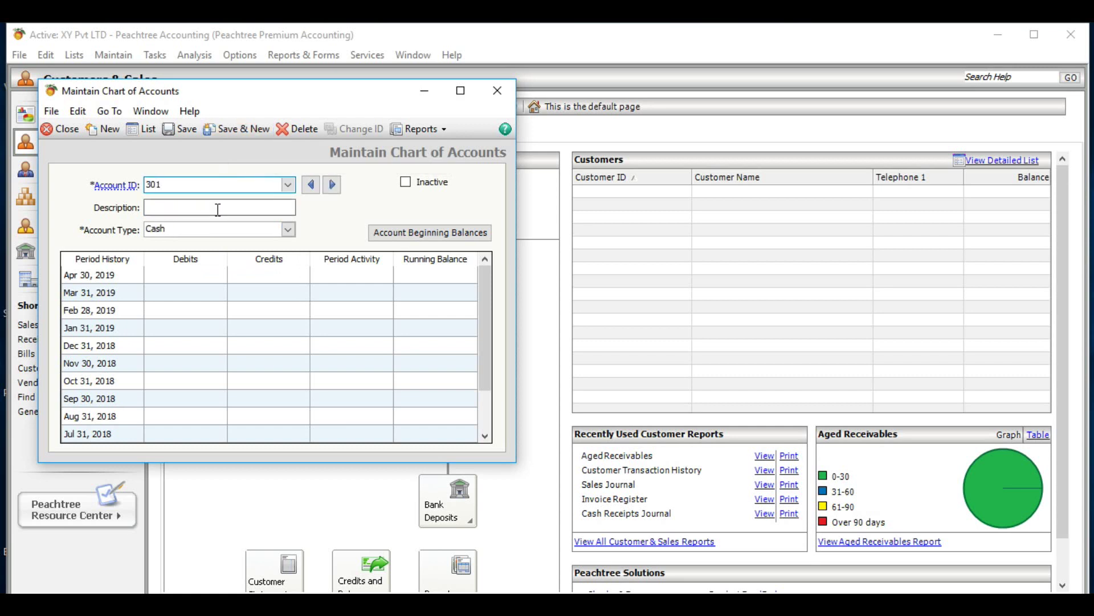
left_click(217, 209)
type("Interest")
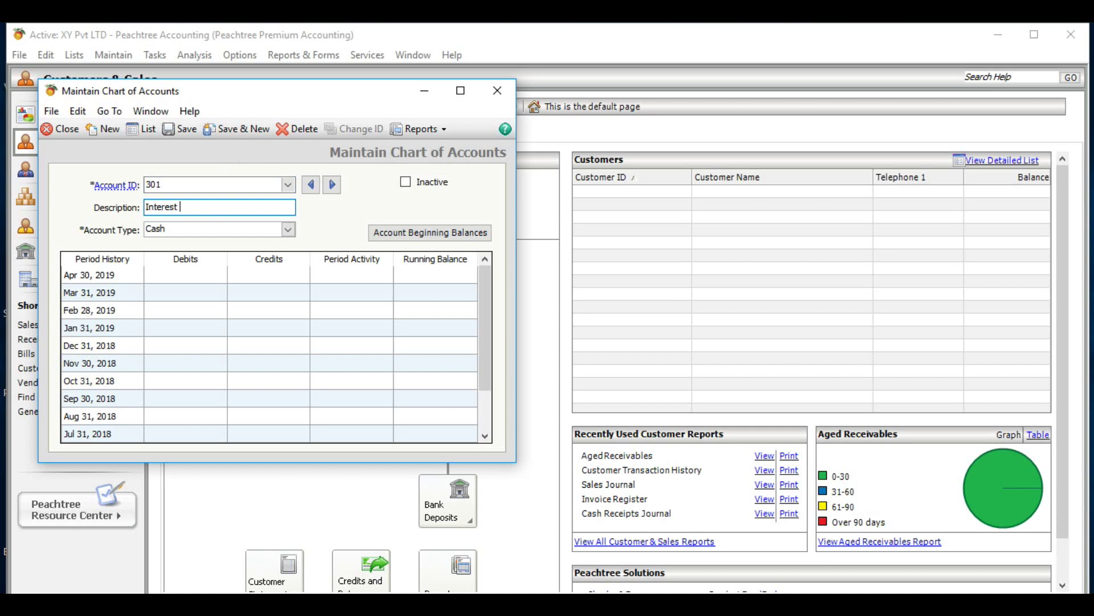
type(" Income")
left_click(288, 233)
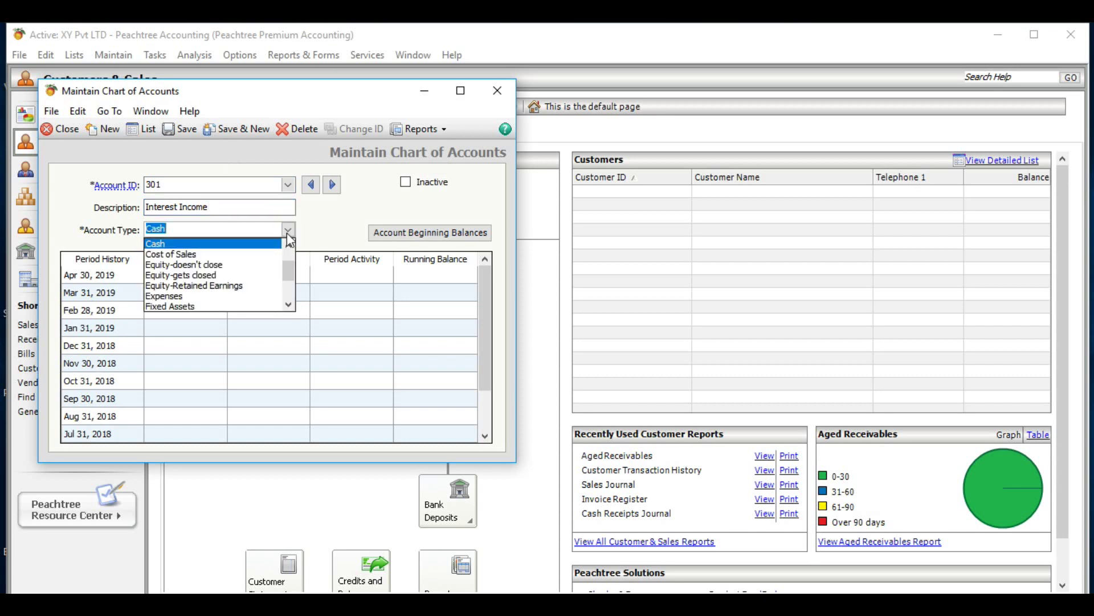
left_click(289, 304)
left_click(289, 304)
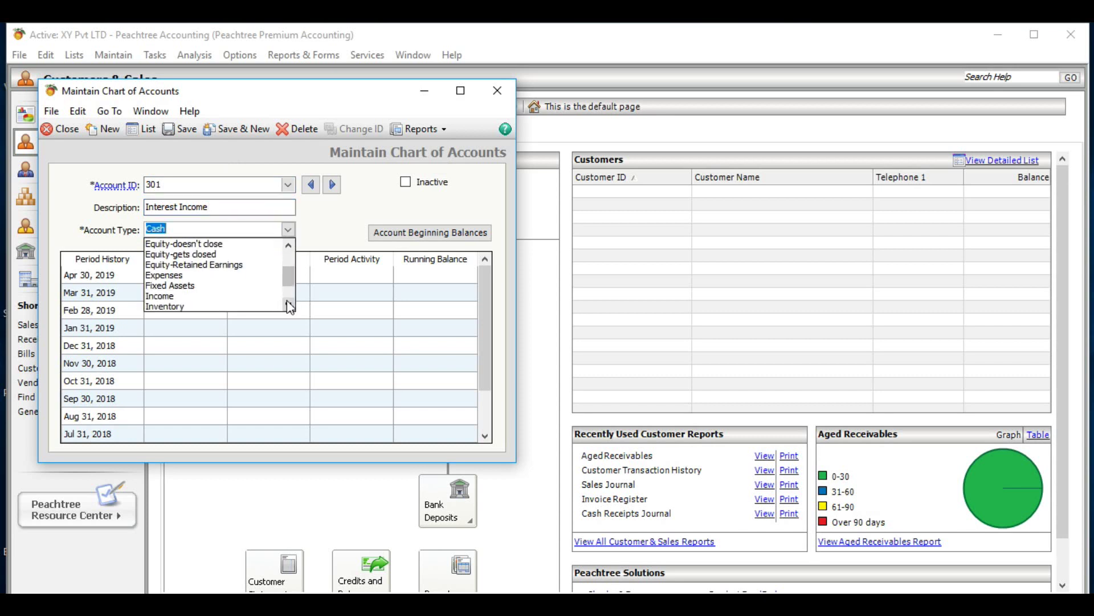
left_click(258, 299)
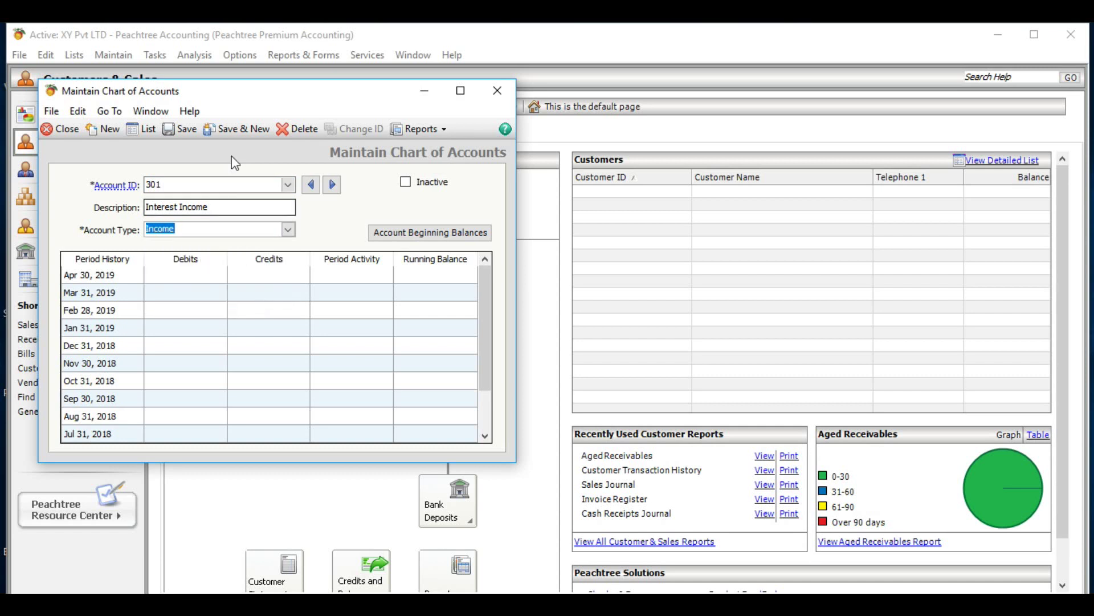
left_click(185, 129)
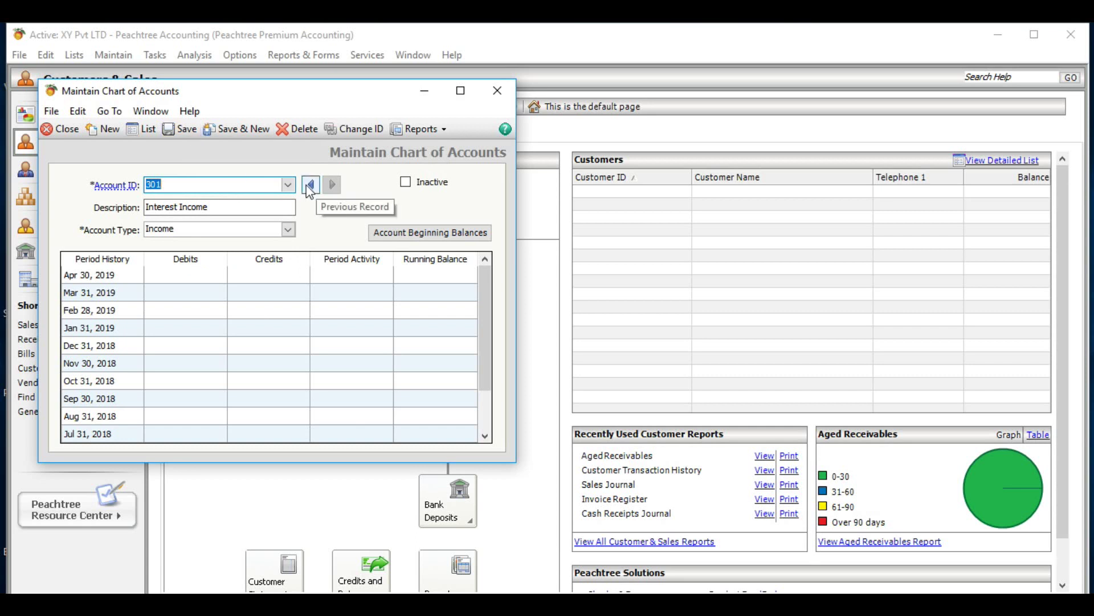
- Review the saved account list, cancel it, and close Maintain Chart of Accounts
left_click(289, 184)
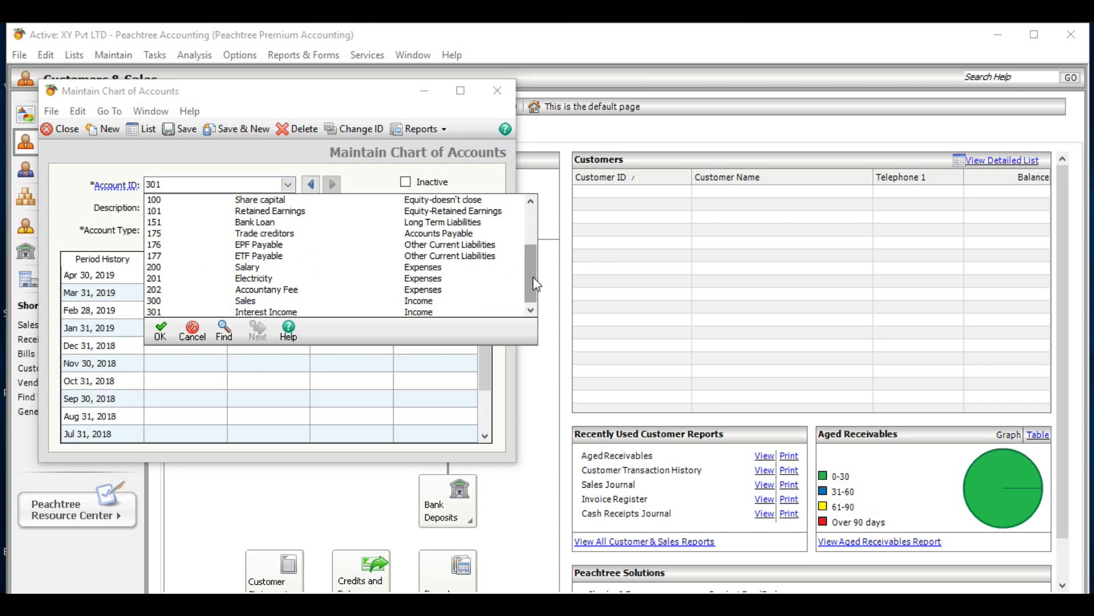
left_click_drag(535, 283, 526, 241)
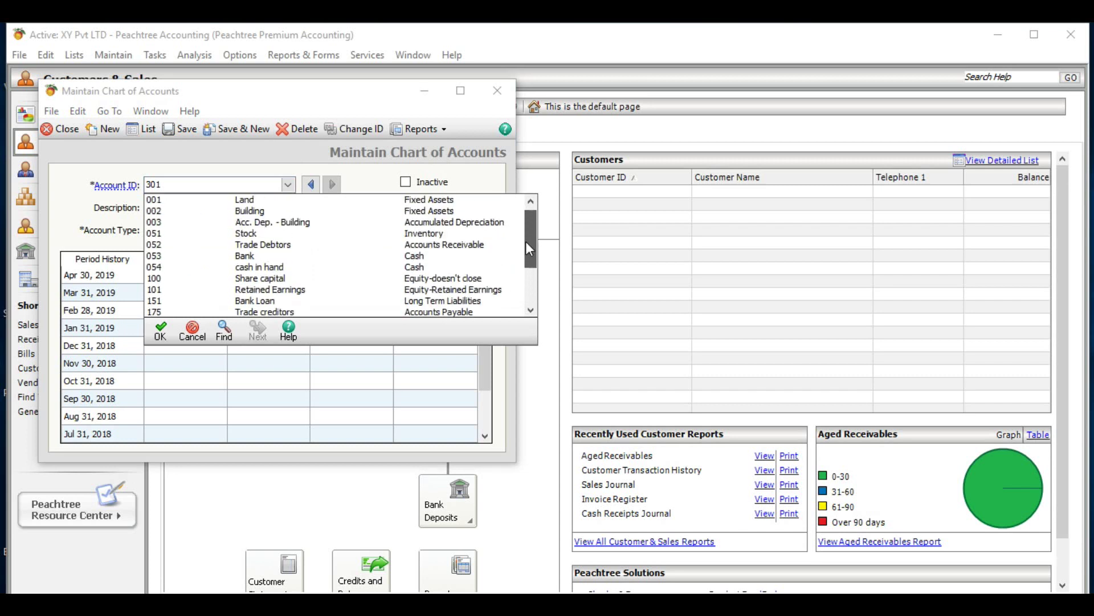
left_click(191, 333)
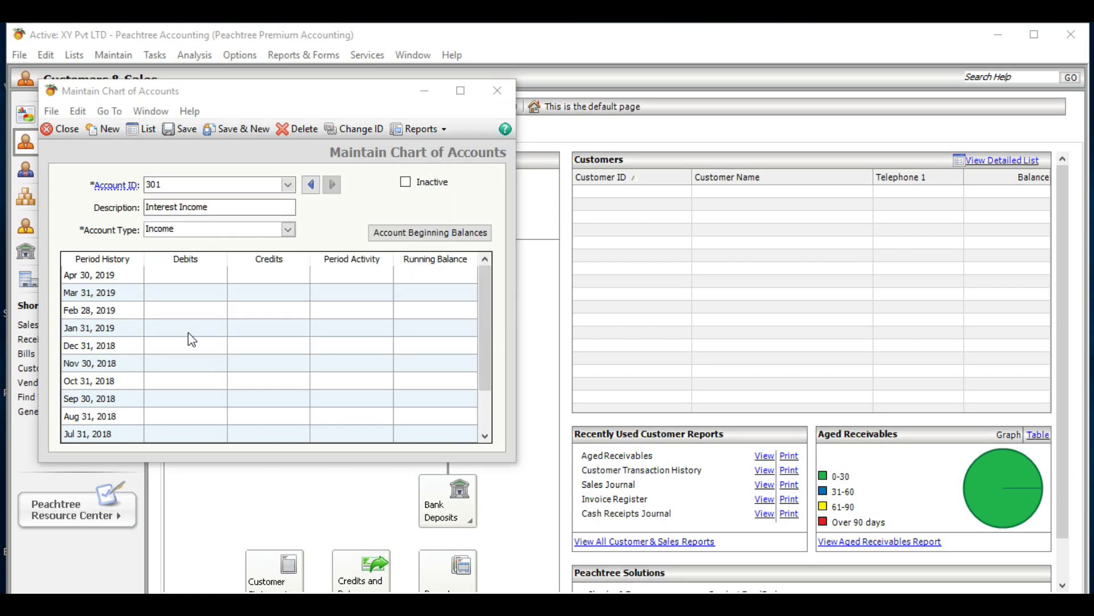
left_click(498, 91)
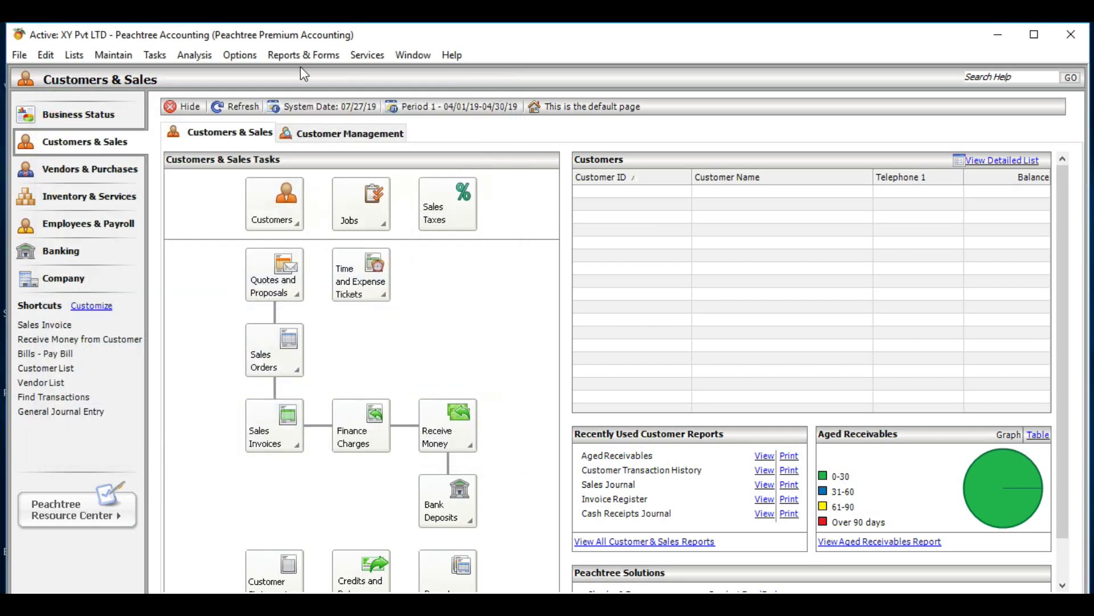
- Open the General Ledger Chart of Accounts report, review accounts 001–301, then close it
left_click(300, 56)
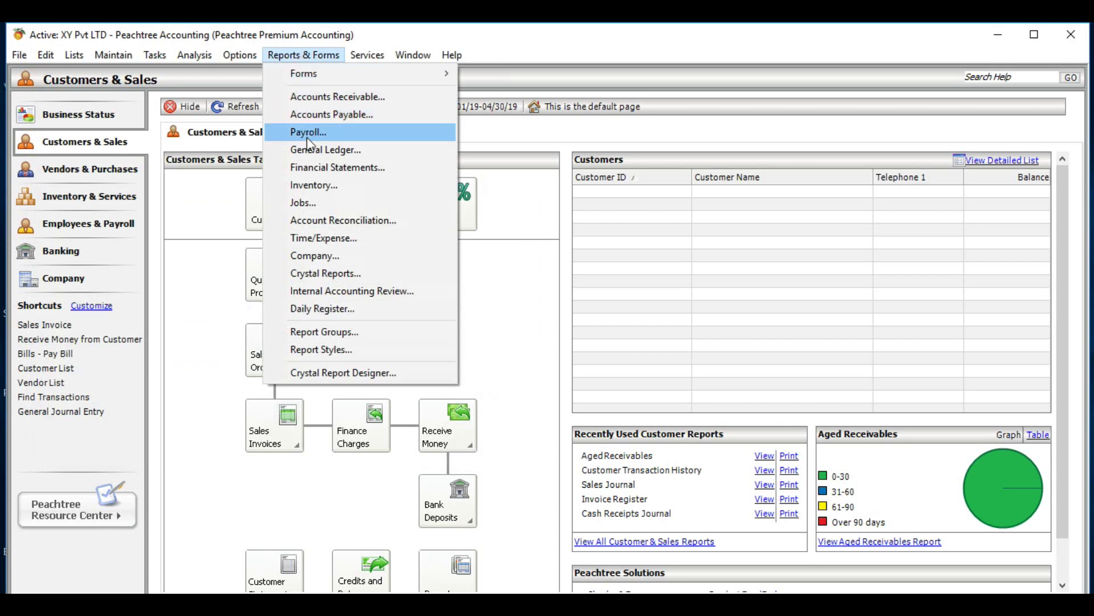
left_click(314, 151)
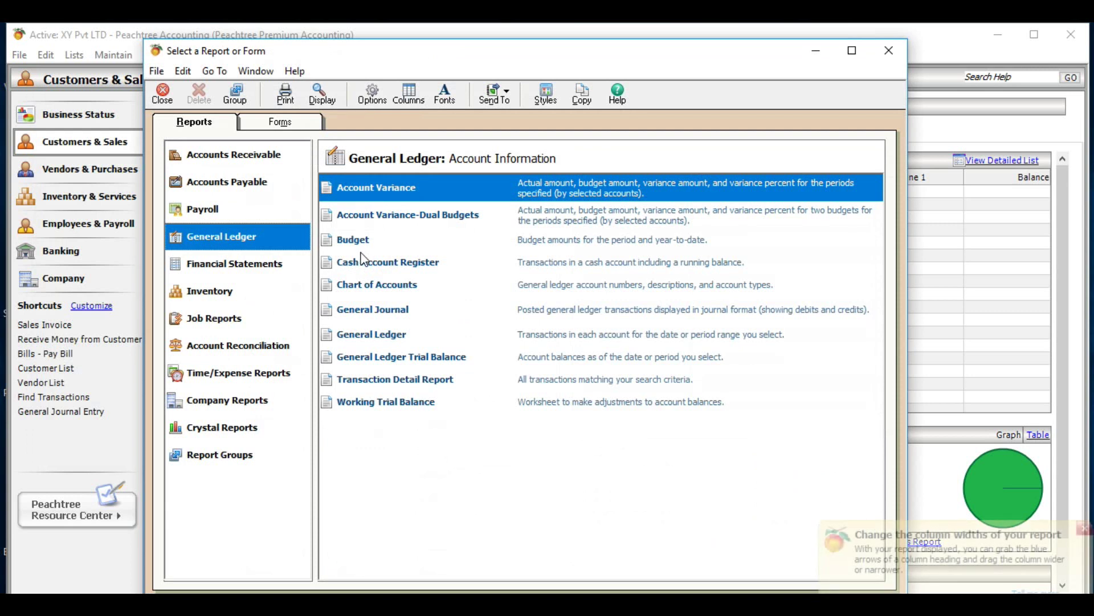
left_click(370, 288)
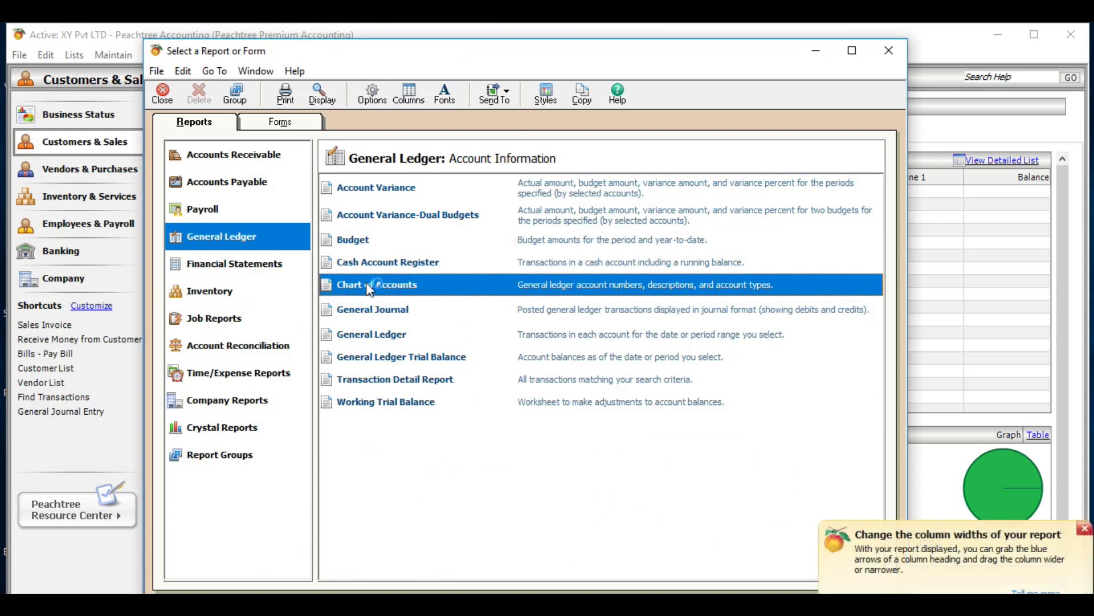
double_click(367, 285)
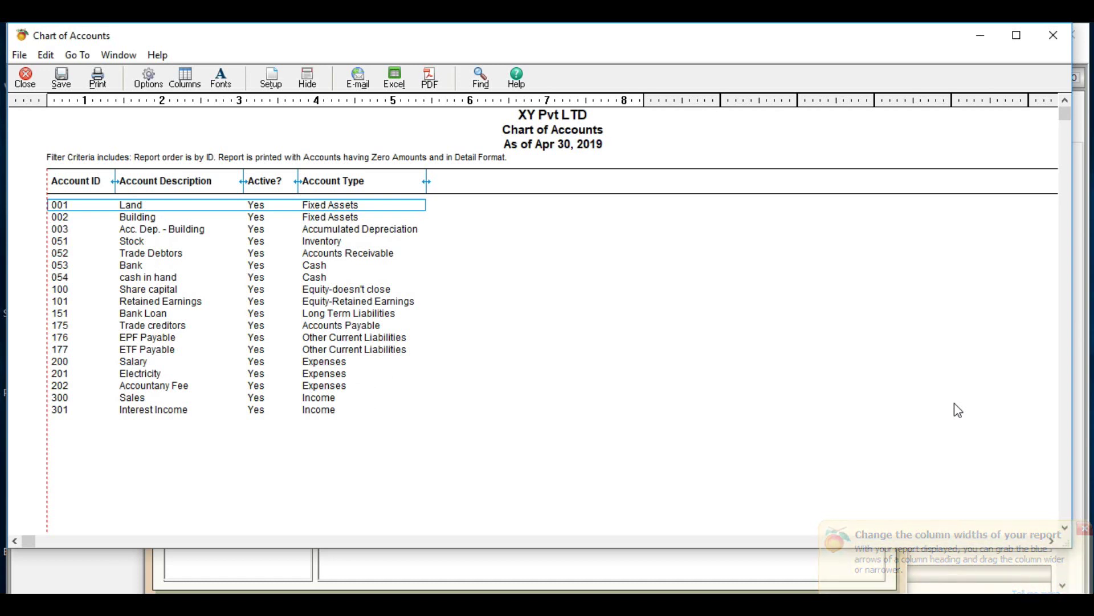
left_click(1054, 40)
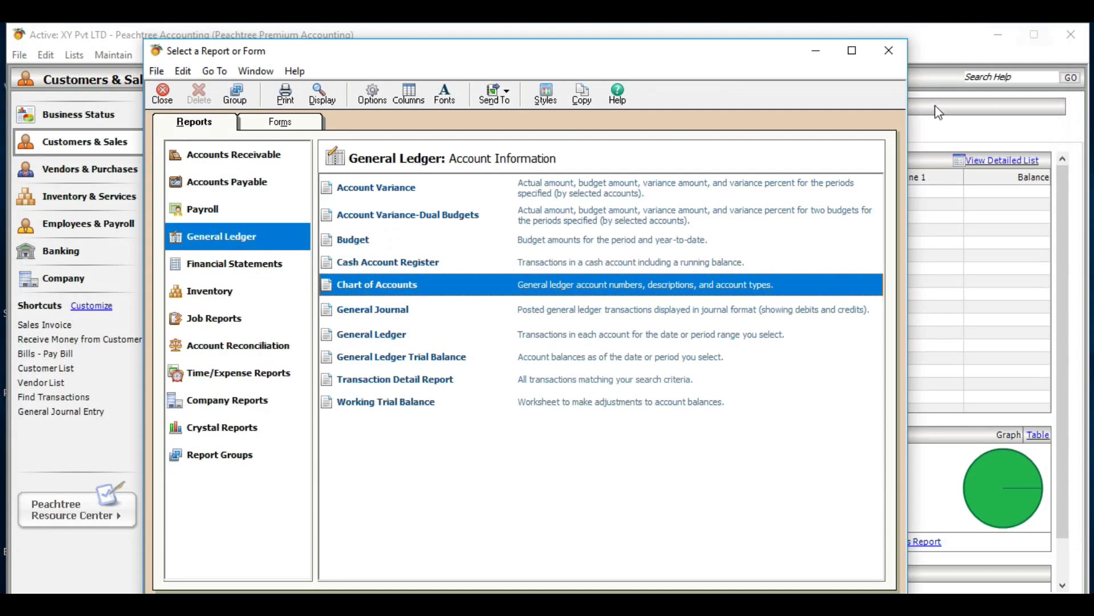
- Close the Select a Report or Form window to return to the Customers & Sales page
left_click(891, 46)
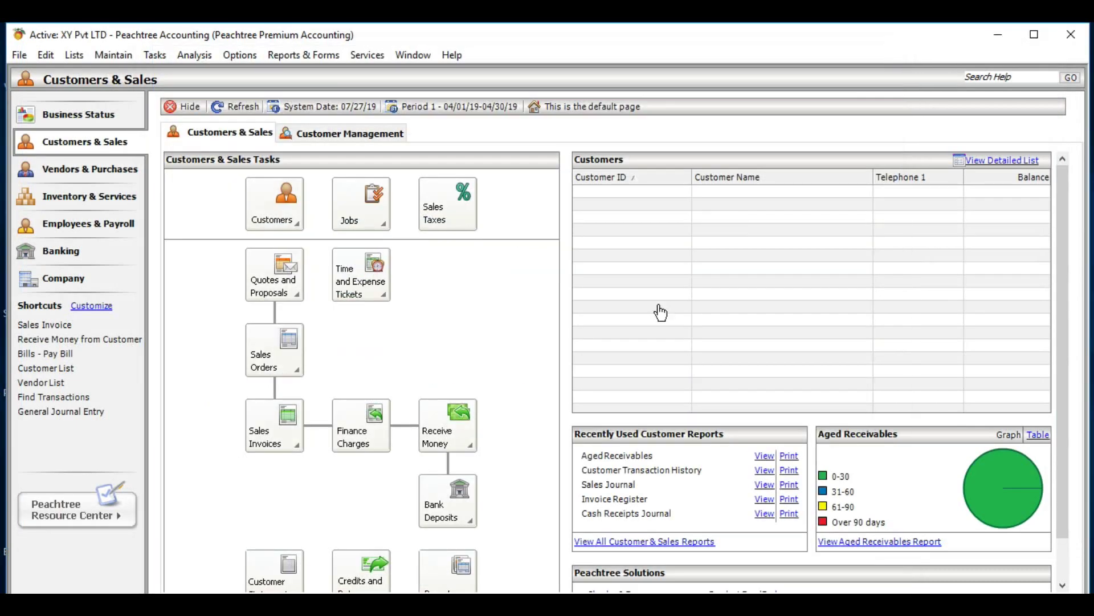